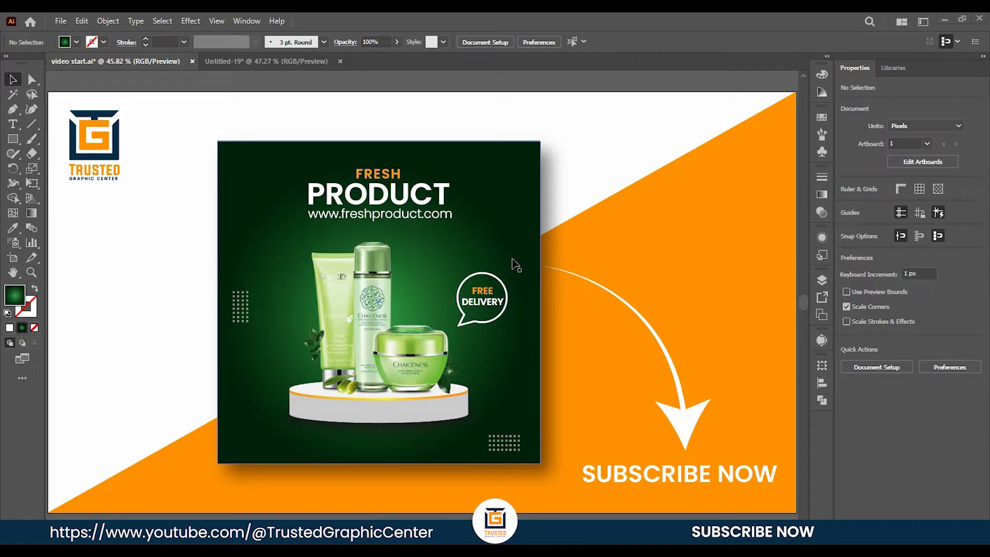
Step: Start a new document with units in pixels, a width of 1080 and a height of 1080
{"action": "left_click", "coordinate": [62, 21]}
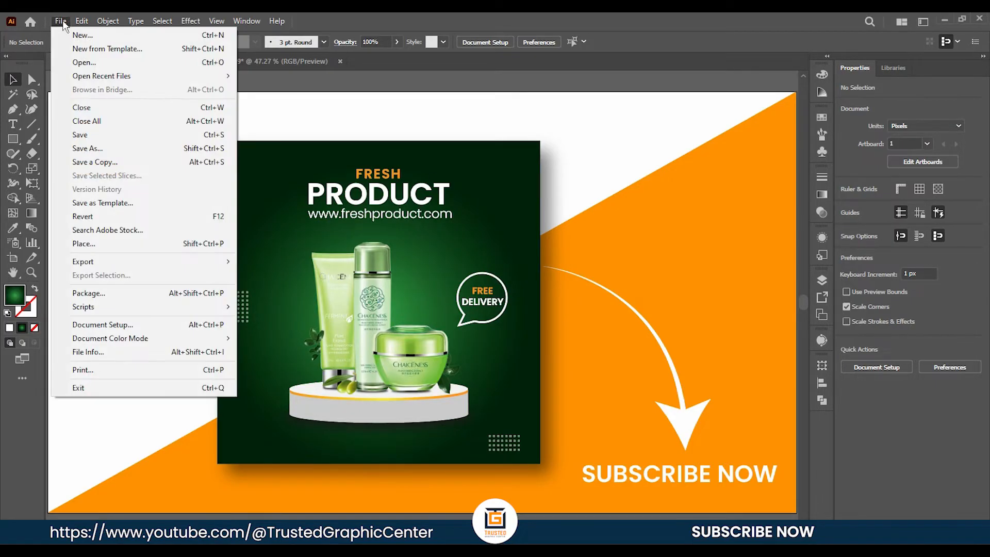
{"action": "left_click", "coordinate": [82, 35]}
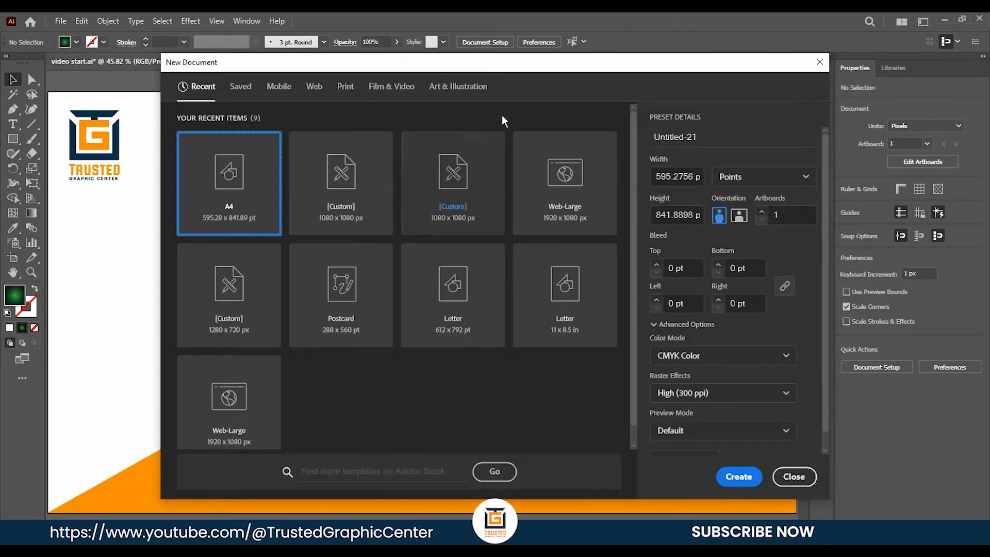
{"action": "left_click", "coordinate": [758, 182]}
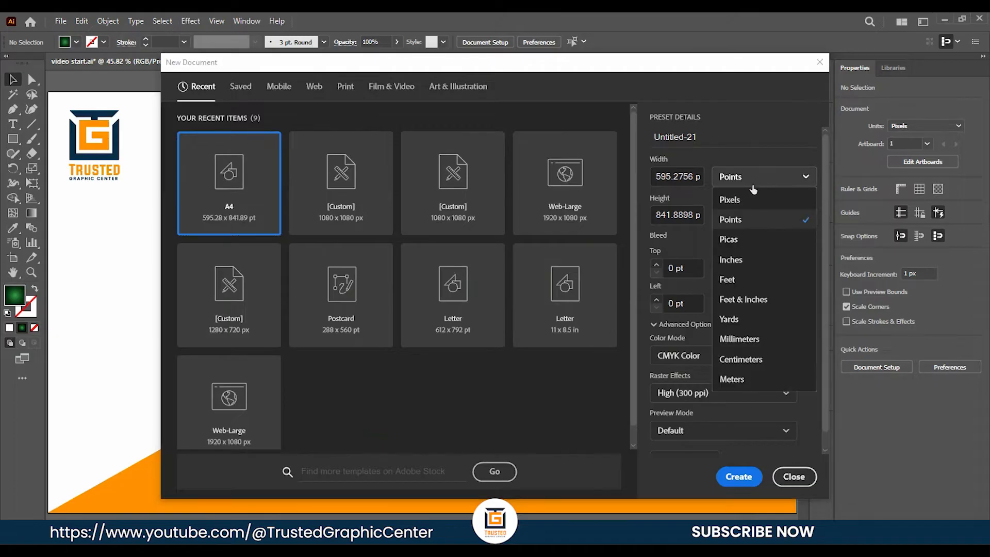
{"action": "left_click", "coordinate": [744, 200]}
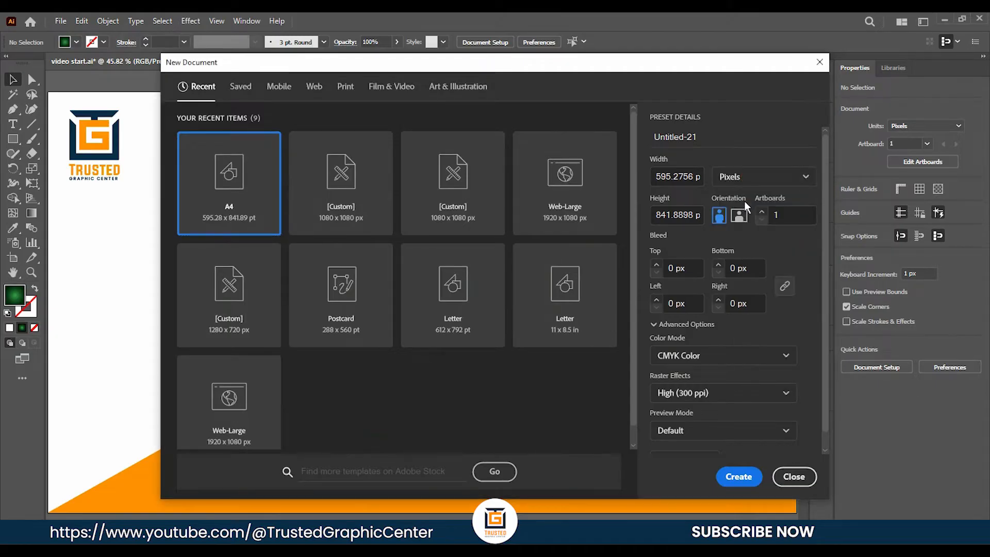
{"action": "left_click", "coordinate": [688, 178]}
{"action": "key", "text": "ctrl+a"}
{"action": "key", "text": "BackSpace"}
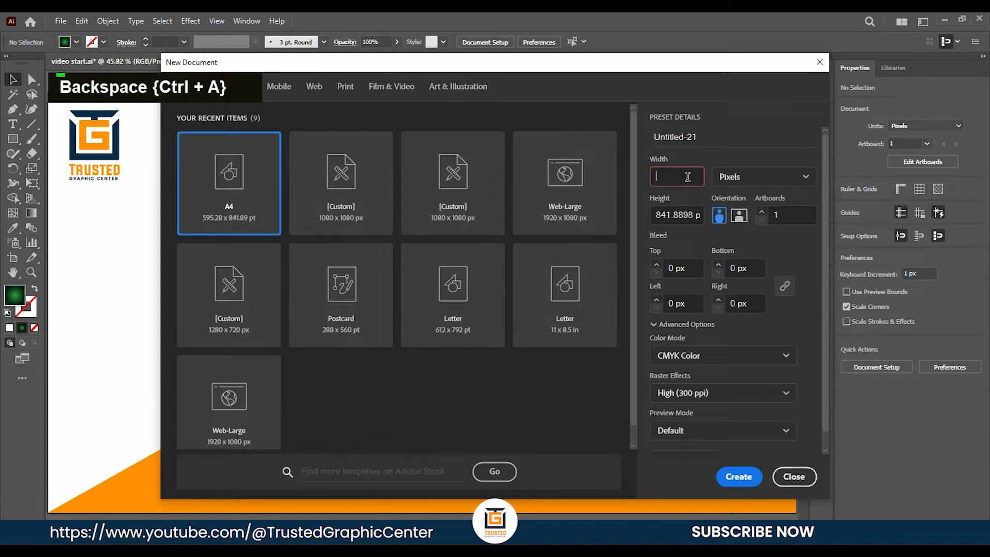
{"action": "type", "text": "1080"}
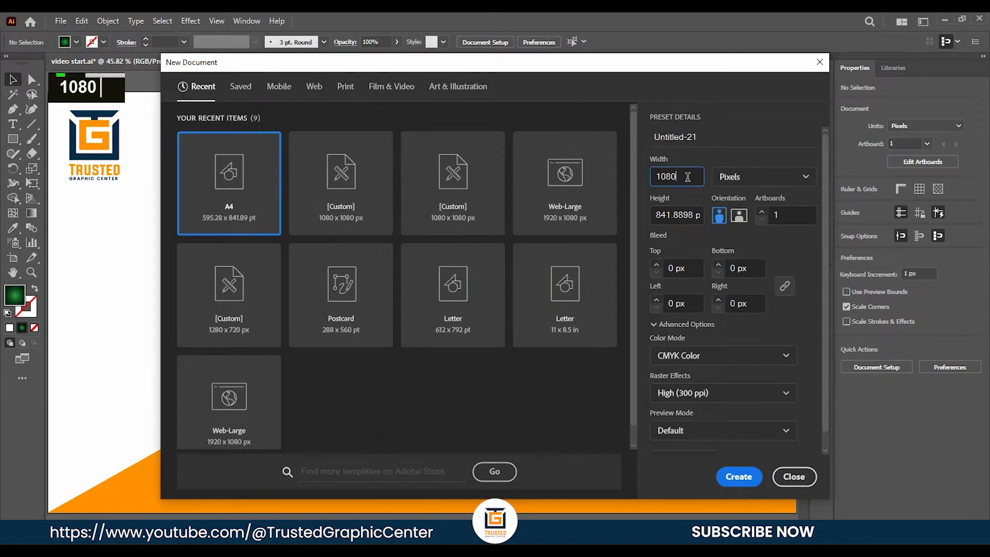
{"action": "left_click", "coordinate": [689, 214]}
{"action": "key", "text": "ctrl+a"}
{"action": "key", "text": "BackSpace"}
{"action": "type", "text": "1080"}
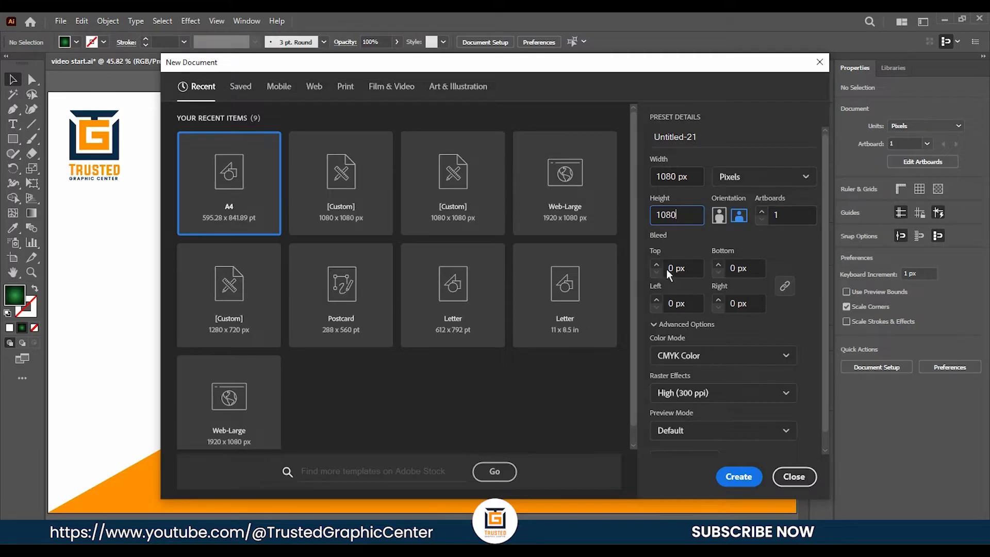
Step: Set the color mode to RGB Color with High (300 ppi) raster effects and create the document
{"action": "left_click", "coordinate": [673, 357]}
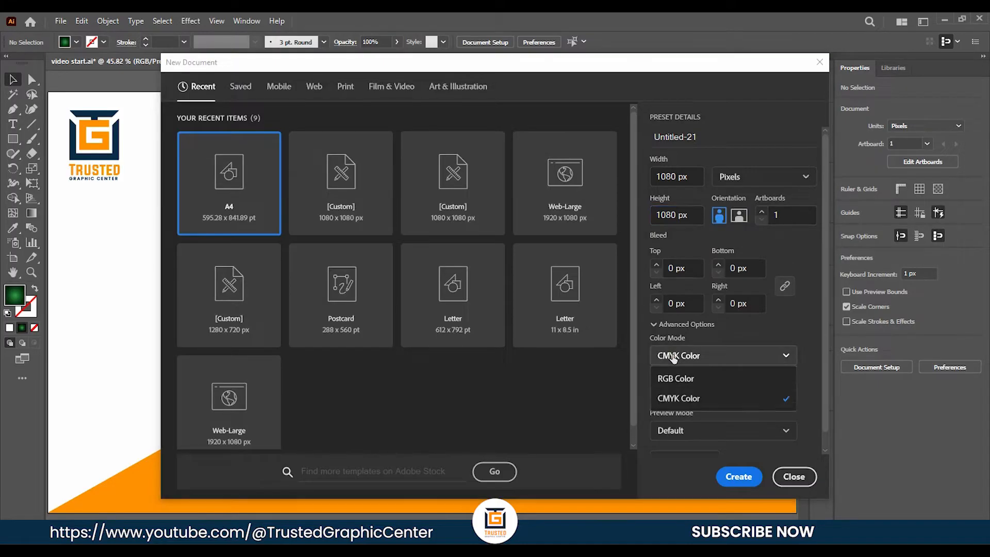
{"action": "left_click", "coordinate": [703, 386]}
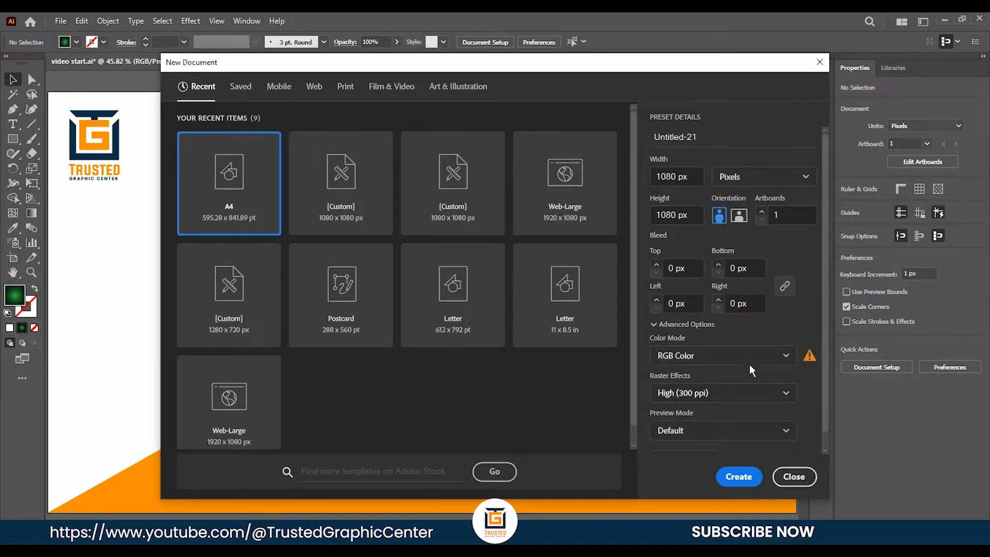
{"action": "left_click", "coordinate": [676, 401]}
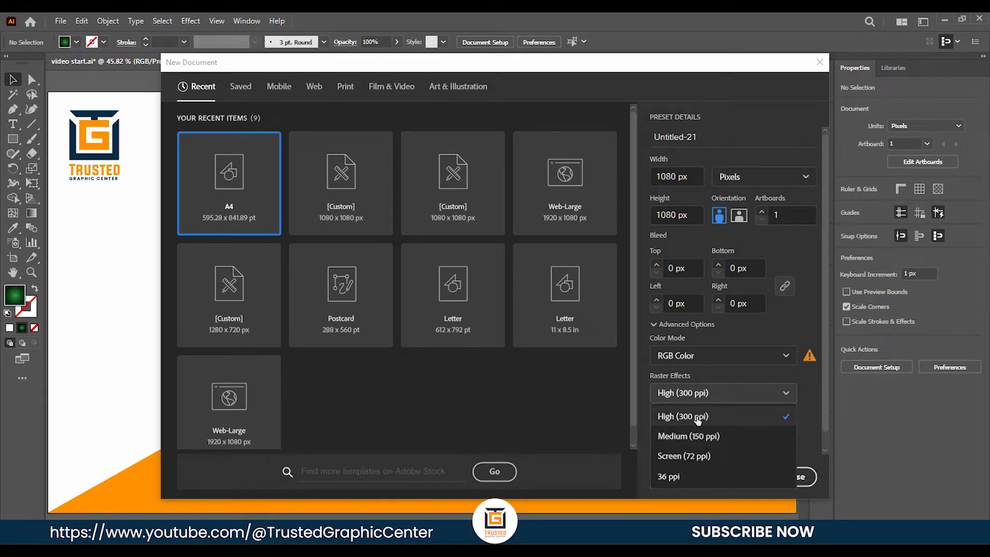
{"action": "left_click", "coordinate": [697, 418]}
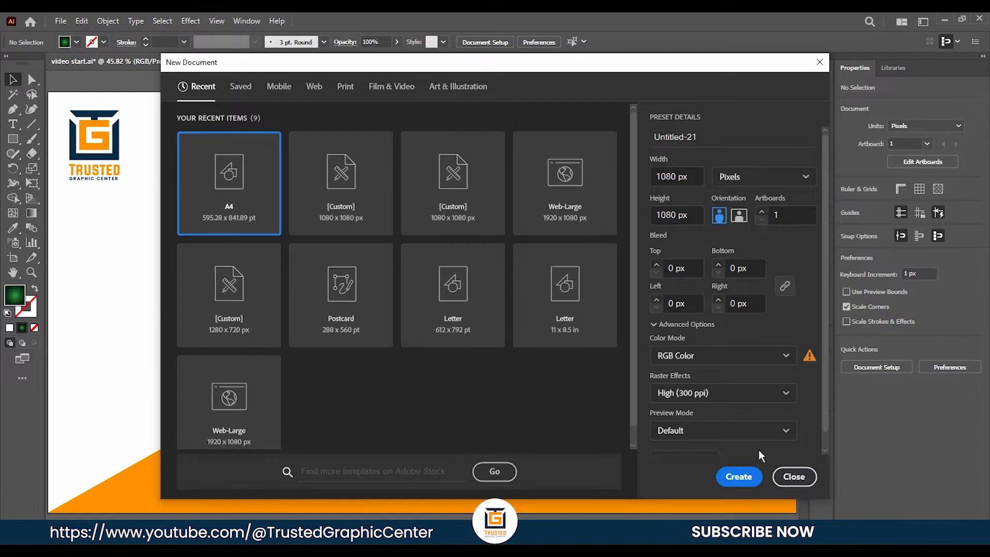
{"action": "scroll", "coordinate": [738, 449], "scroll_direction": "down", "scroll_amount": 1}
{"action": "left_click", "coordinate": [739, 476]}
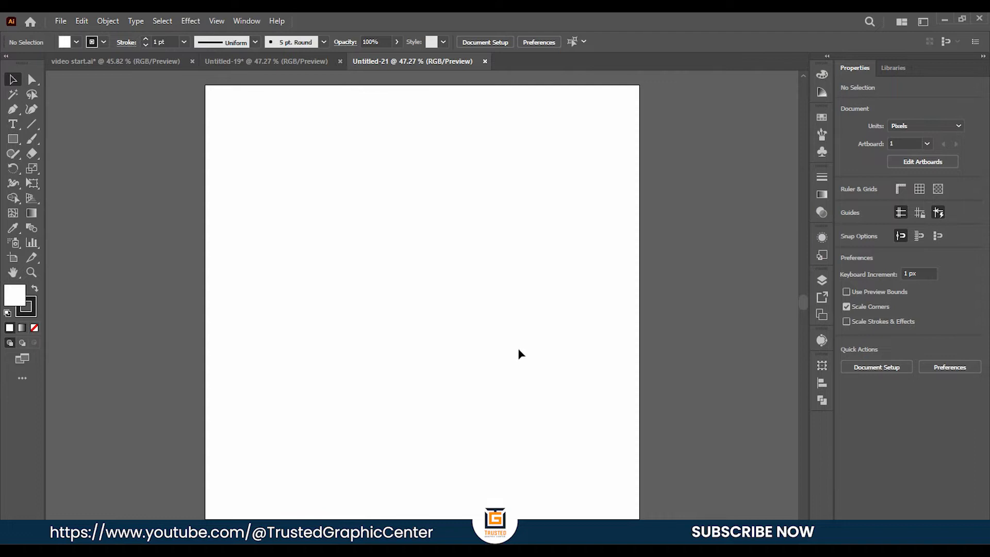
Step: Create a rectangle 1080 px wide and 1080 px high with the Rectangle tool
{"action": "right_click", "coordinate": [13, 139]}
{"action": "left_click", "coordinate": [71, 140]}
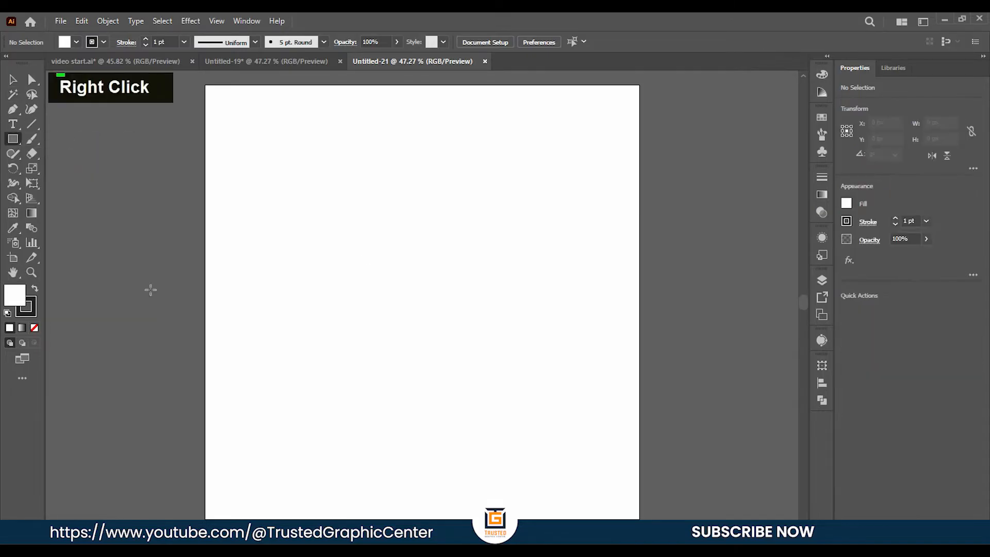
{"action": "left_click", "coordinate": [377, 212]}
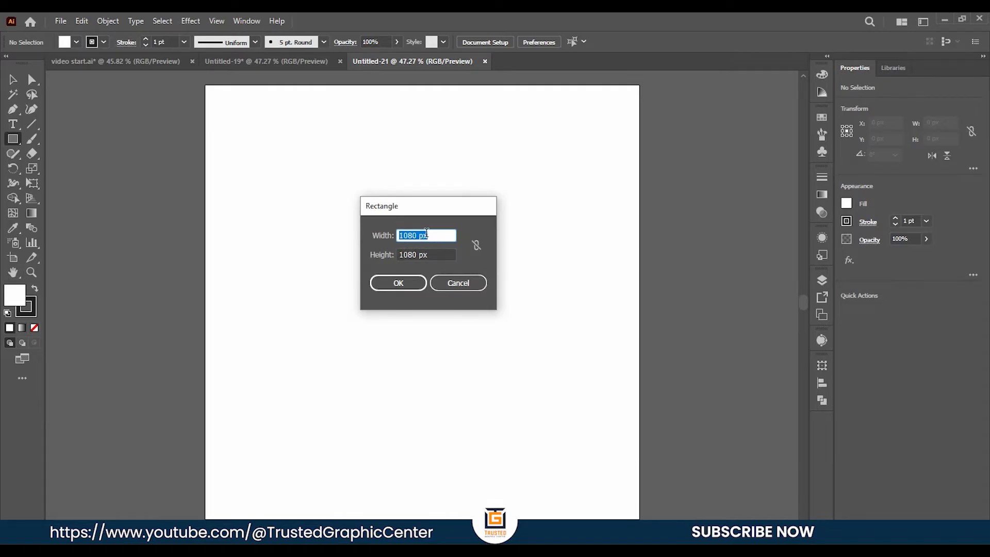
{"action": "left_click", "coordinate": [442, 256]}
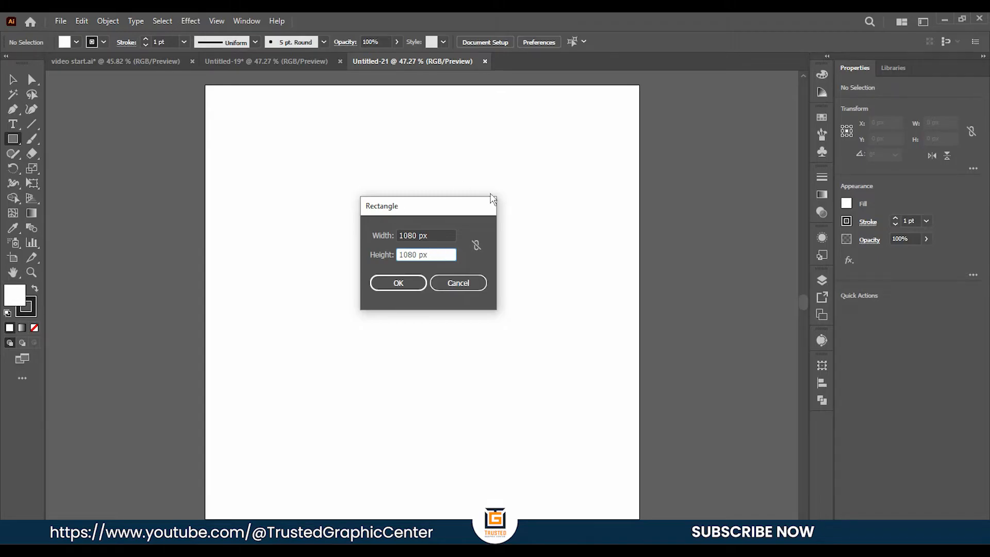
{"action": "left_click", "coordinate": [400, 284]}
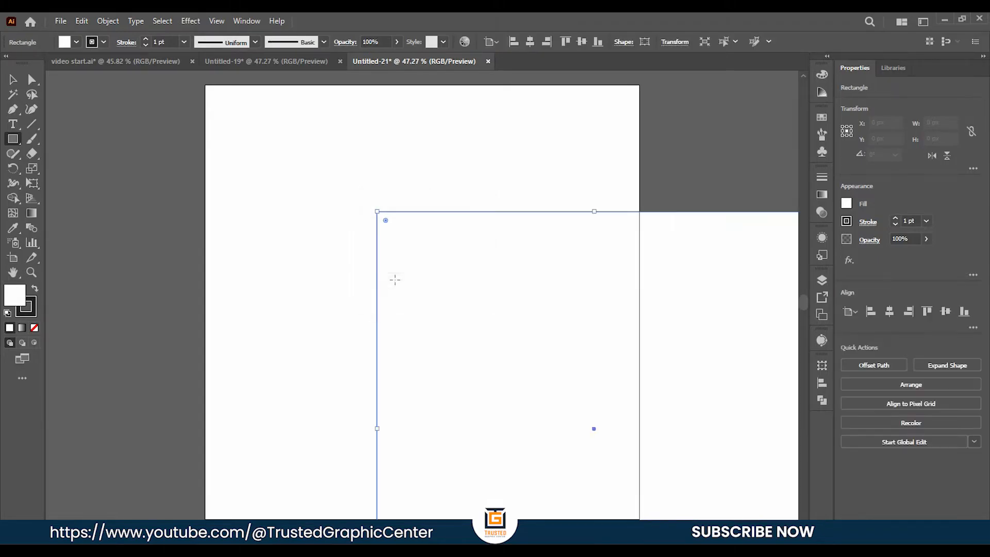
Step: Remove the stroke from the 1080 px rectangle
{"action": "left_click", "coordinate": [13, 79]}
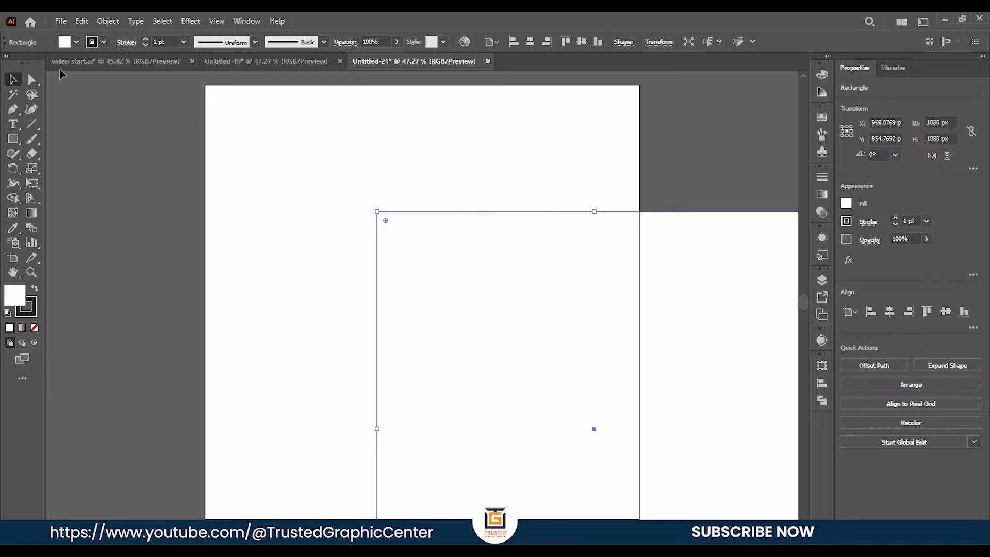
{"action": "left_click", "coordinate": [104, 42]}
{"action": "left_click", "coordinate": [9, 64]}
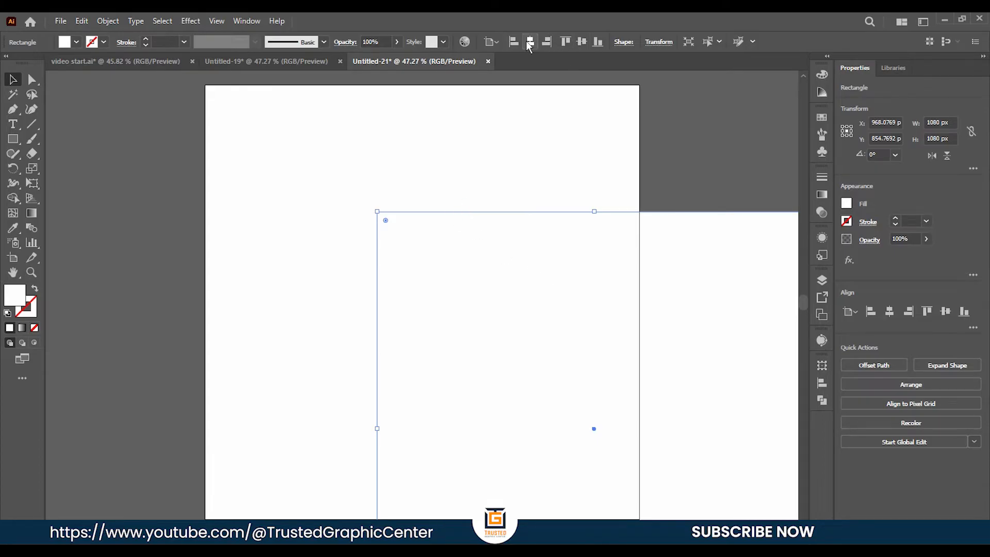
Step: Center the rectangle horizontally and vertically on the artboard, and deselect it
{"action": "left_click", "coordinate": [818, 386]}
{"action": "left_click", "coordinate": [818, 386]}
{"action": "left_click", "coordinate": [240, 21]}
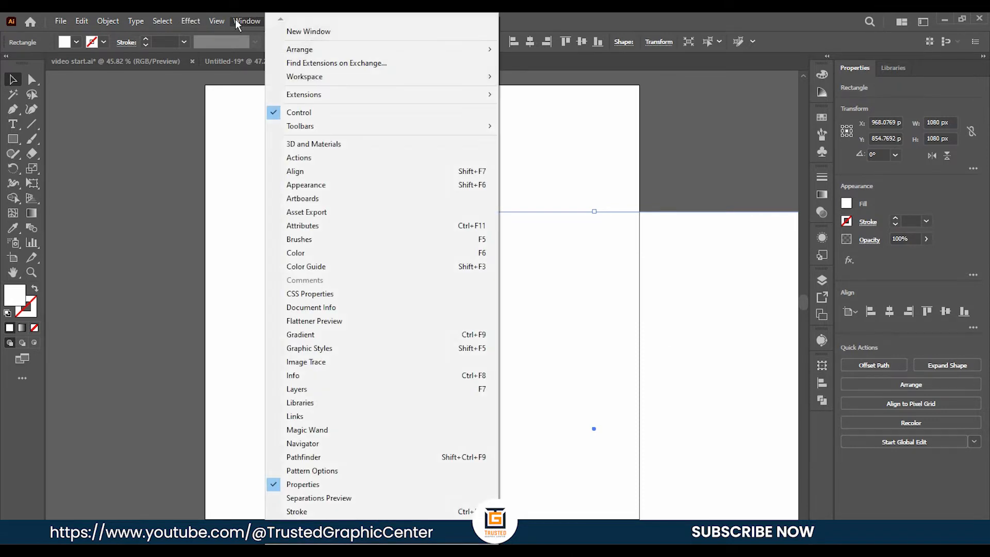
{"action": "left_click", "coordinate": [296, 171]}
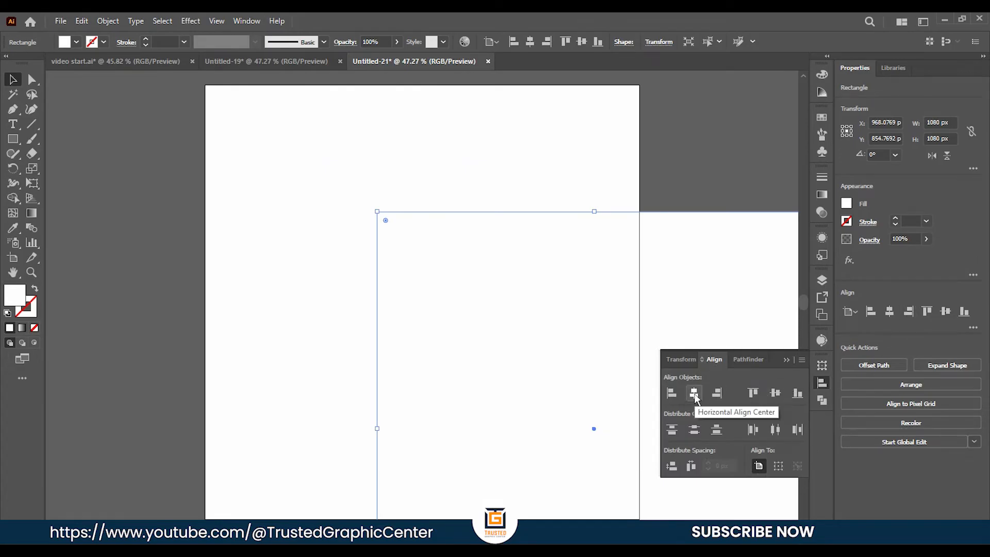
{"action": "left_click", "coordinate": [695, 395]}
{"action": "left_click", "coordinate": [777, 394]}
{"action": "left_click", "coordinate": [785, 359]}
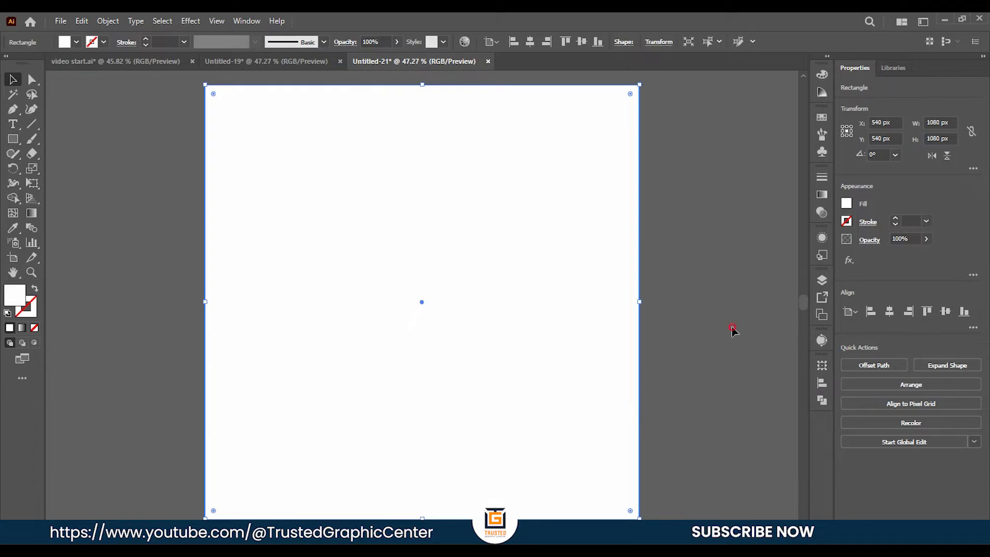
{"action": "double_click", "coordinate": [733, 330]}
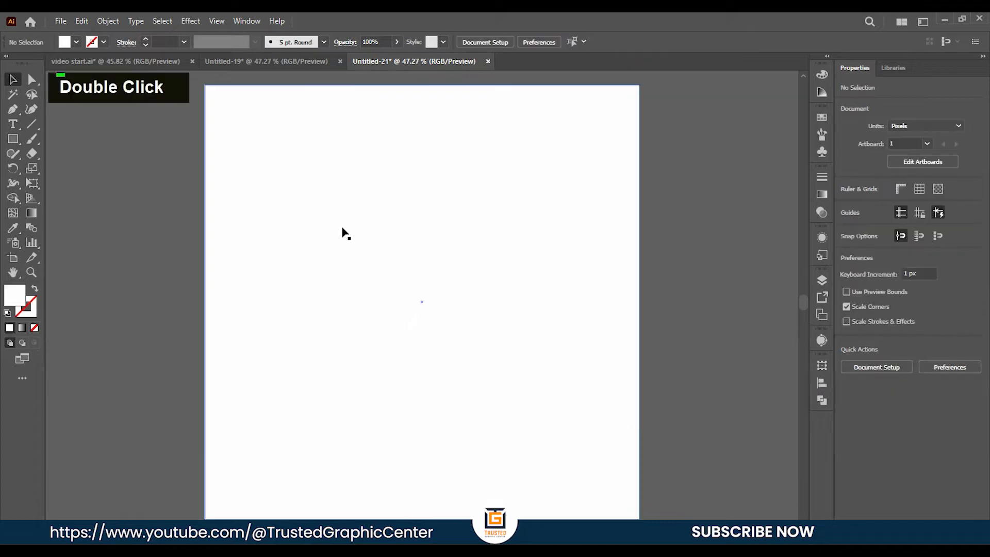
{"action": "left_click", "coordinate": [490, 358]}
{"action": "left_click", "coordinate": [719, 296]}
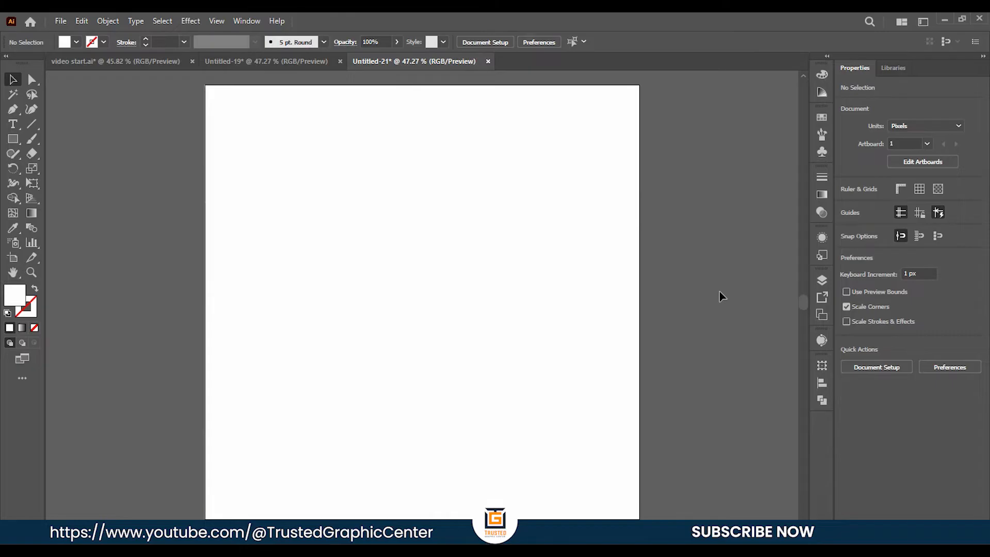
Step: Switch to the desktop and preview the product image Untitled-10.png
{"action": "left_click", "coordinate": [946, 22]}
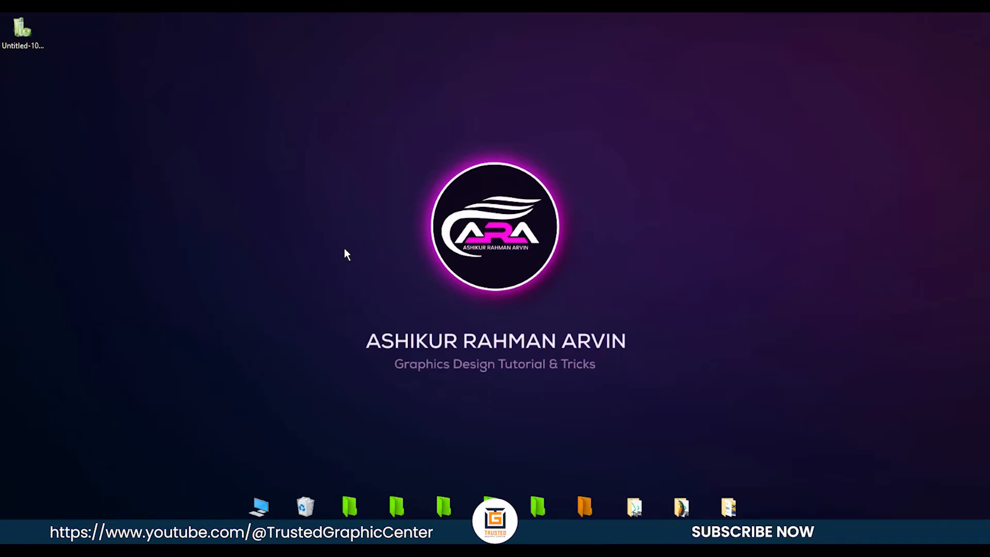
{"action": "double_click", "coordinate": [22, 30]}
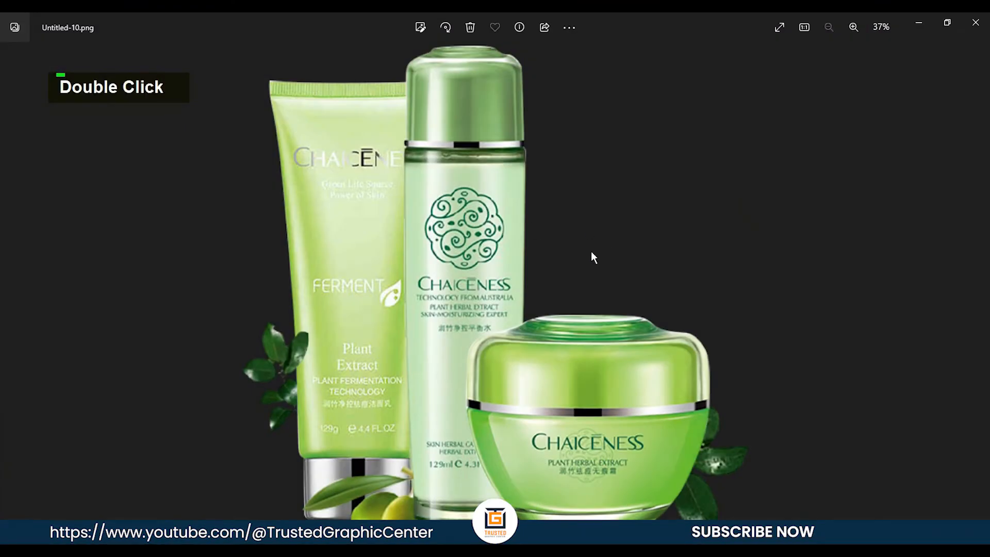
{"action": "left_click", "coordinate": [976, 22]}
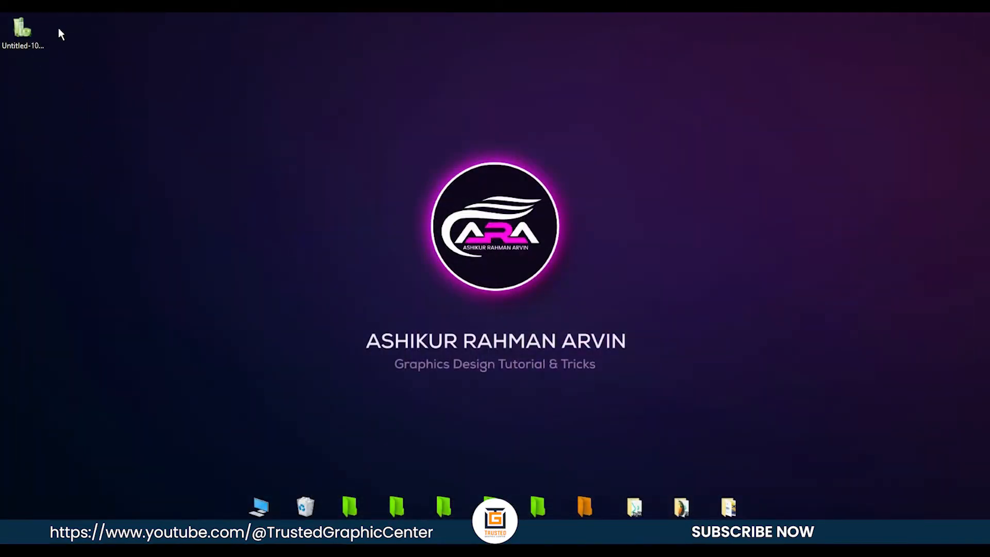
Step: Bring Untitled-10.png from the desktop into the Illustrator artboard as an embedded image, centered horizontally
{"action": "left_click_drag", "start_coordinate": [17, 30], "coordinate": [424, 319]}
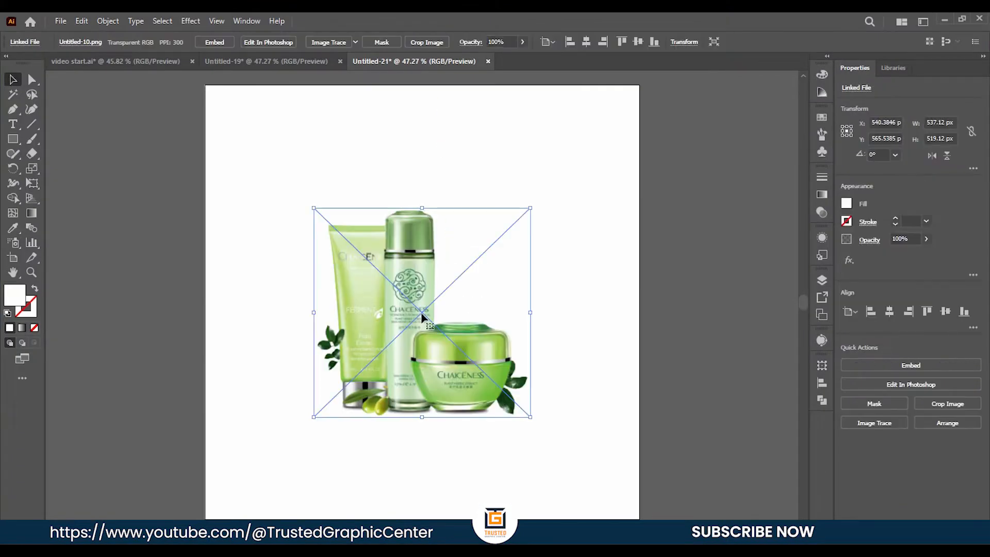
{"action": "left_click", "coordinate": [213, 43]}
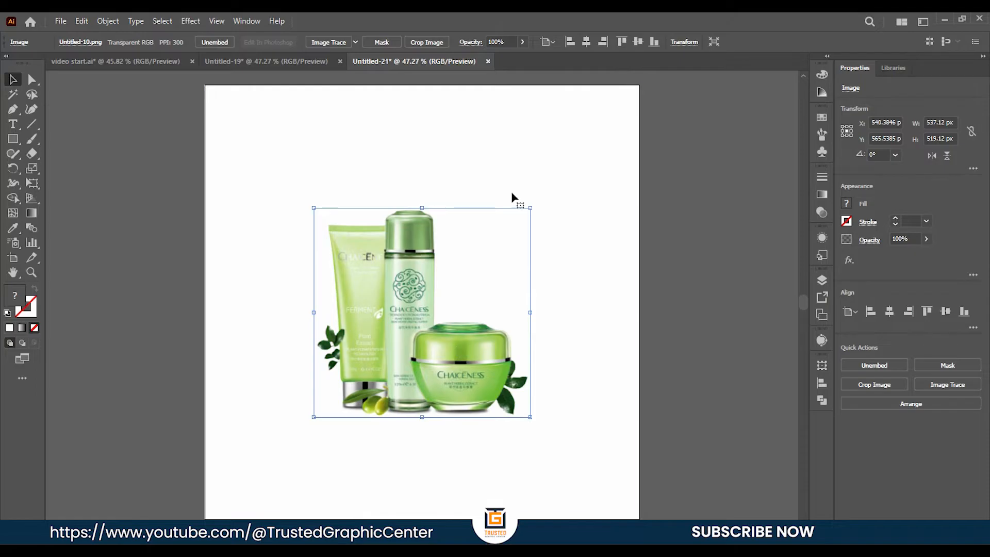
{"action": "left_click", "coordinate": [586, 42]}
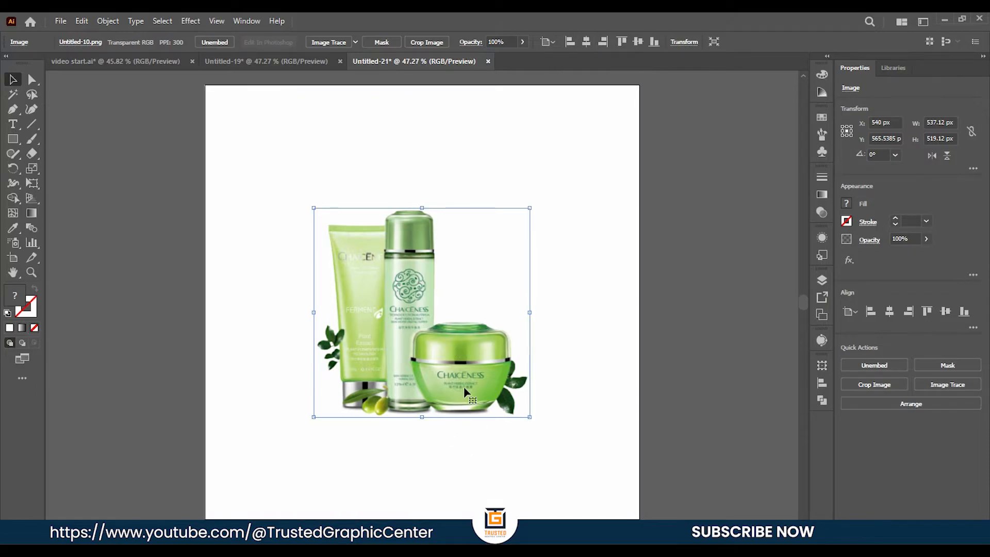
Step: Fill the background rectangle with a radial gradient running from white in the center to black at the edges
{"action": "left_click", "coordinate": [624, 169]}
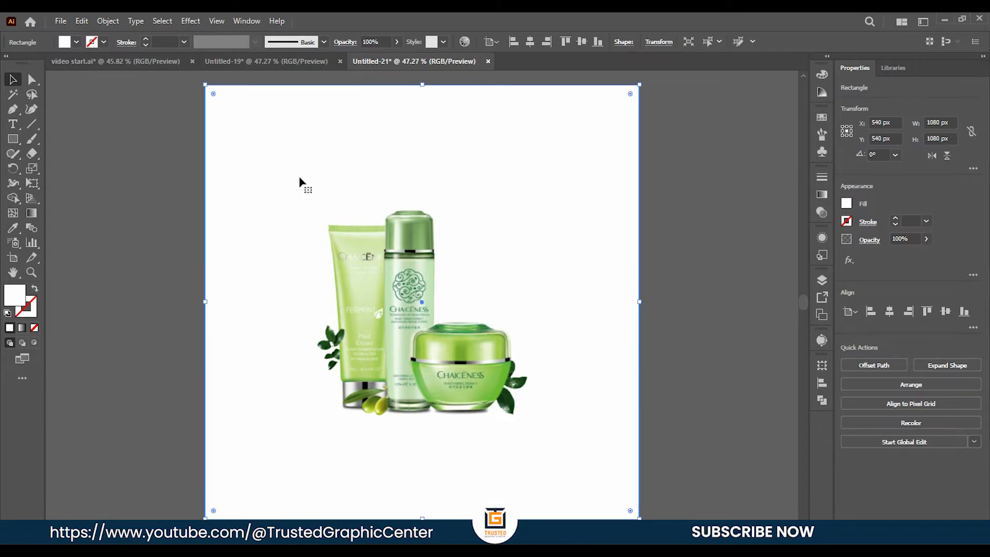
{"action": "left_click", "coordinate": [77, 41]}
{"action": "left_click", "coordinate": [12, 89]}
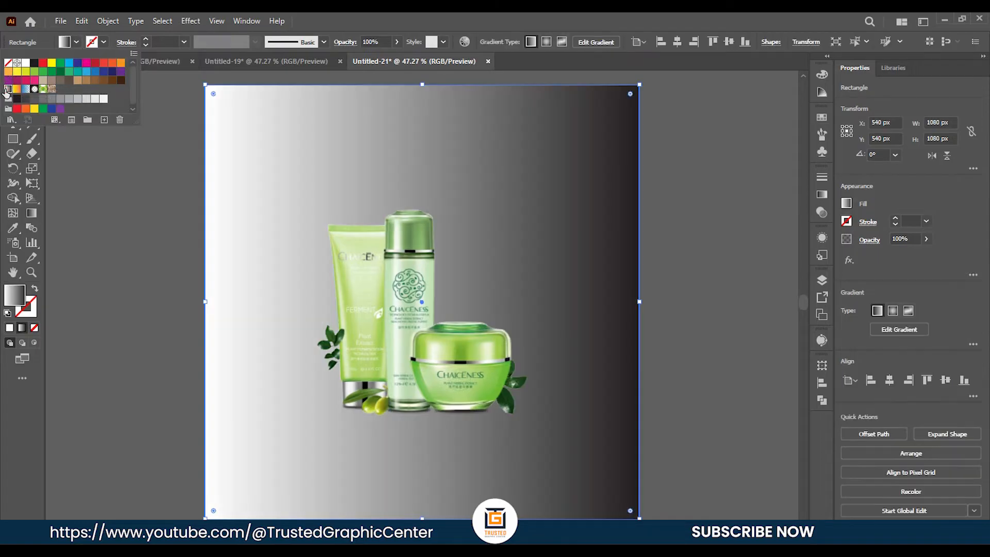
{"action": "left_click", "coordinate": [102, 219]}
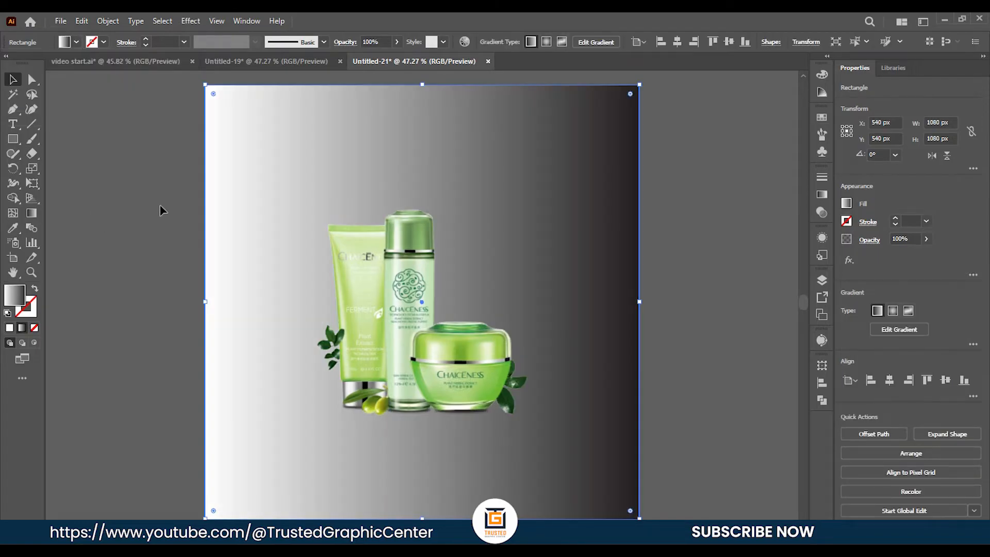
{"action": "left_click", "coordinate": [823, 195]}
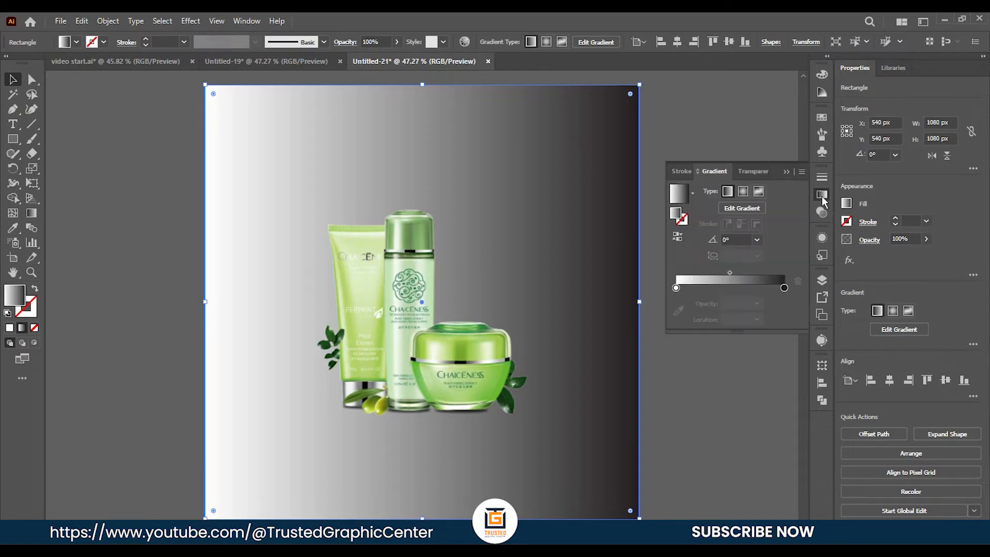
{"action": "left_click", "coordinate": [743, 196]}
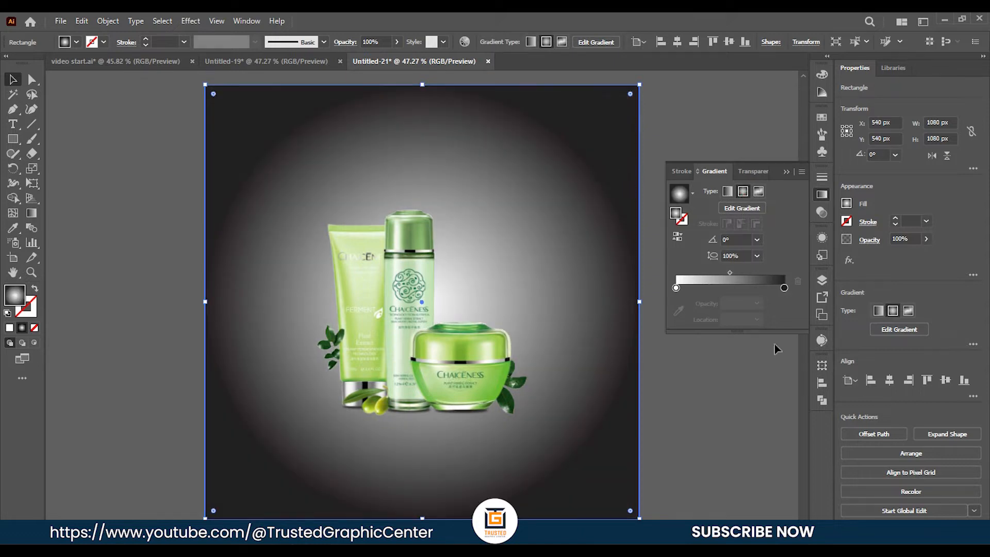
Step: Recolor the outer stop of the background gradient with a dark green sampled from the leaf beside the jar
{"action": "left_click", "coordinate": [785, 289]}
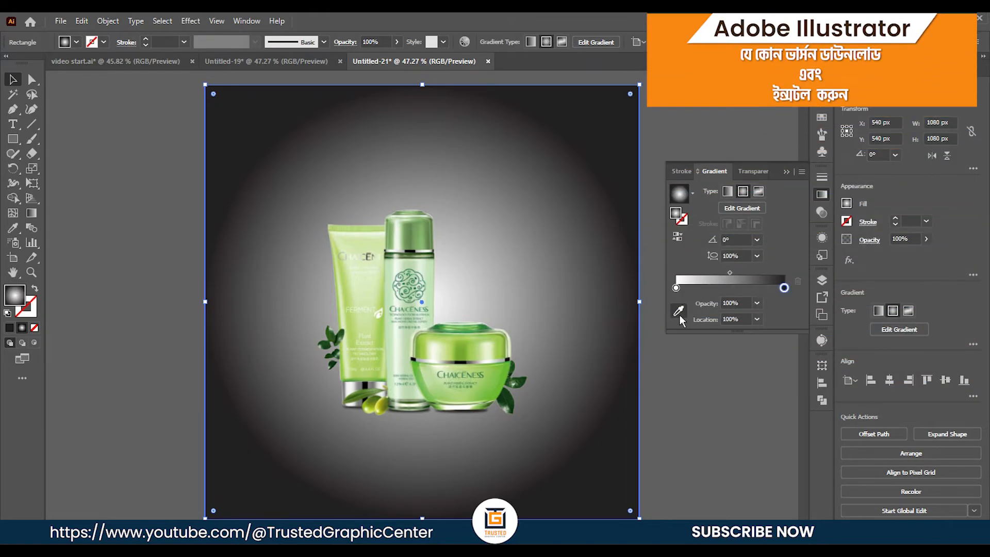
{"action": "left_click", "coordinate": [680, 312]}
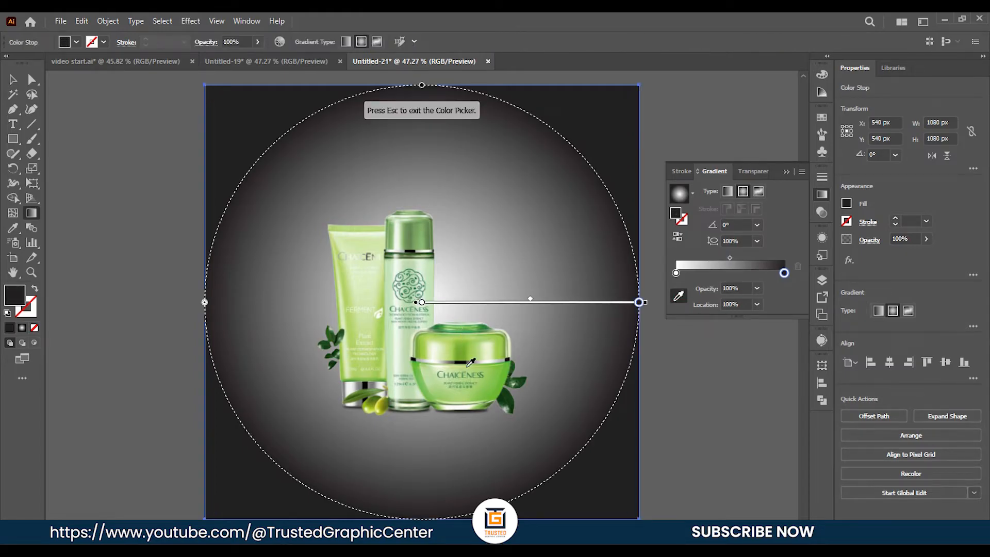
{"action": "left_click", "coordinate": [502, 396]}
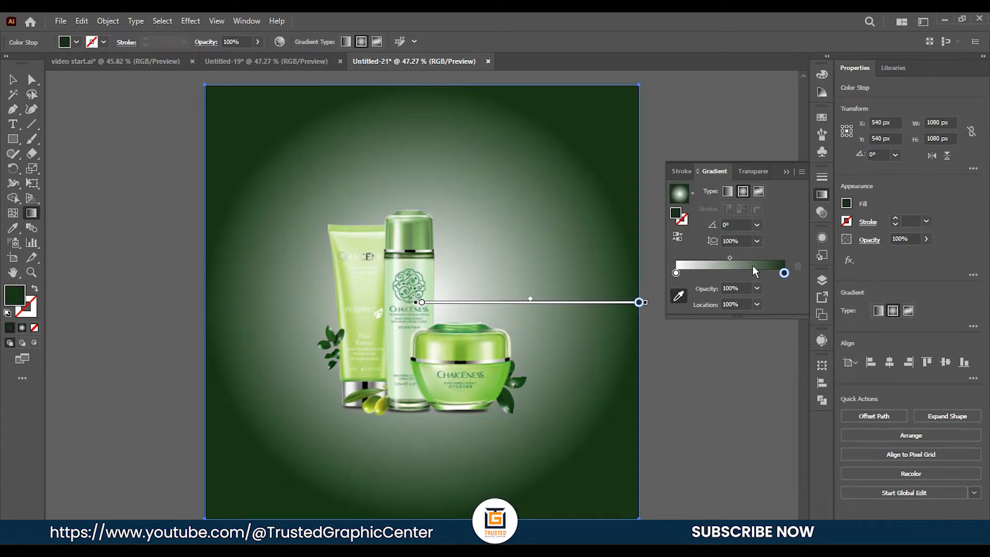
Step: Recolor the gradient's center stop with a medium green sampled from the top of the jar's lid, and deselect the background
{"action": "left_click", "coordinate": [676, 272]}
{"action": "left_click", "coordinate": [679, 297]}
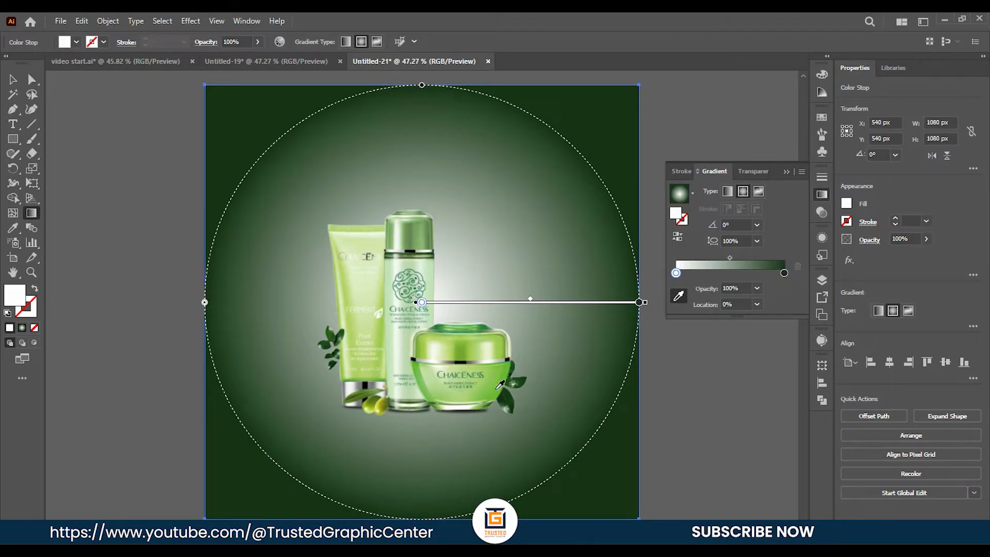
{"action": "left_click", "coordinate": [509, 365]}
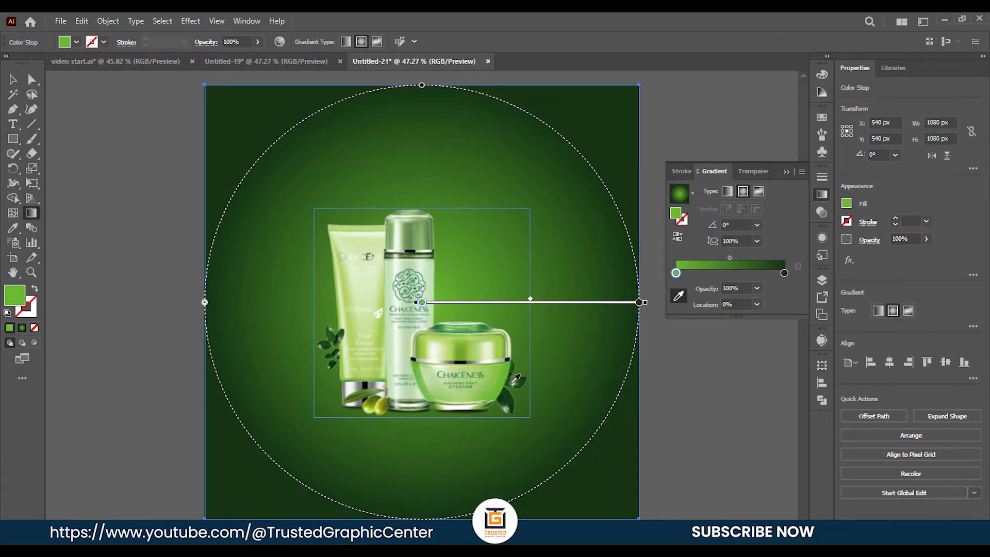
{"action": "left_click", "coordinate": [485, 325]}
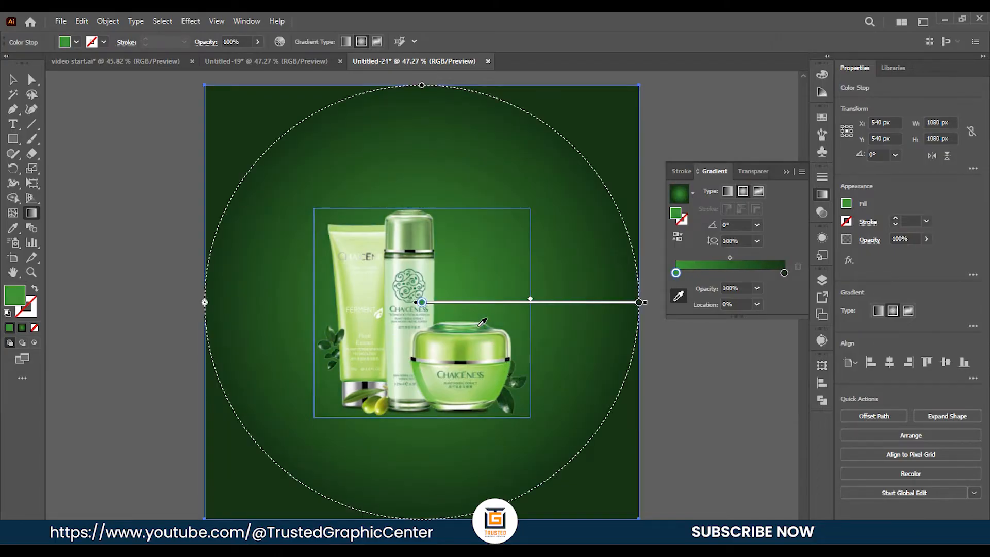
{"action": "key", "text": "v"}
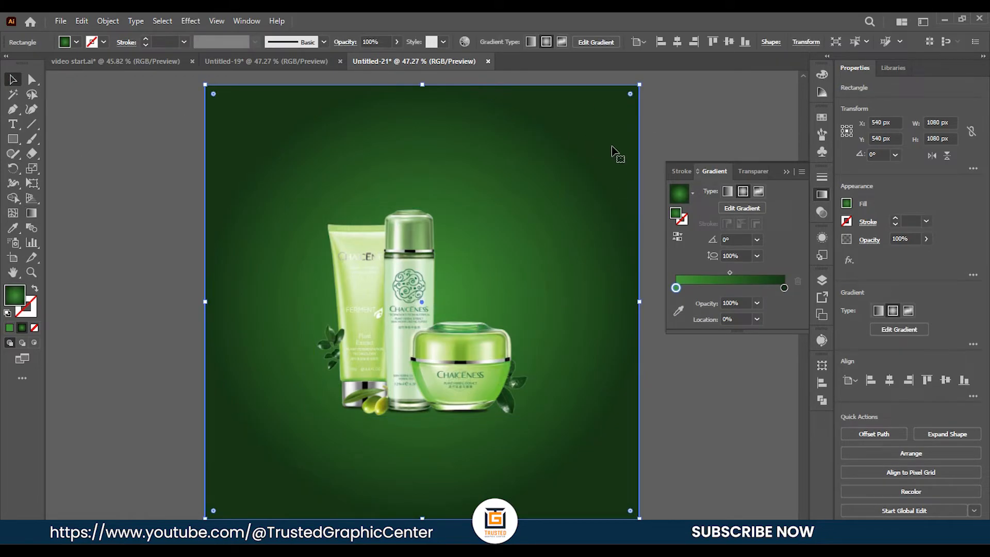
{"action": "left_click", "coordinate": [671, 108]}
Step: Shrink the background's radial gradient inside the artboard edges and move its center slightly down
{"action": "left_click", "coordinate": [545, 187]}
{"action": "key", "text": "g"}
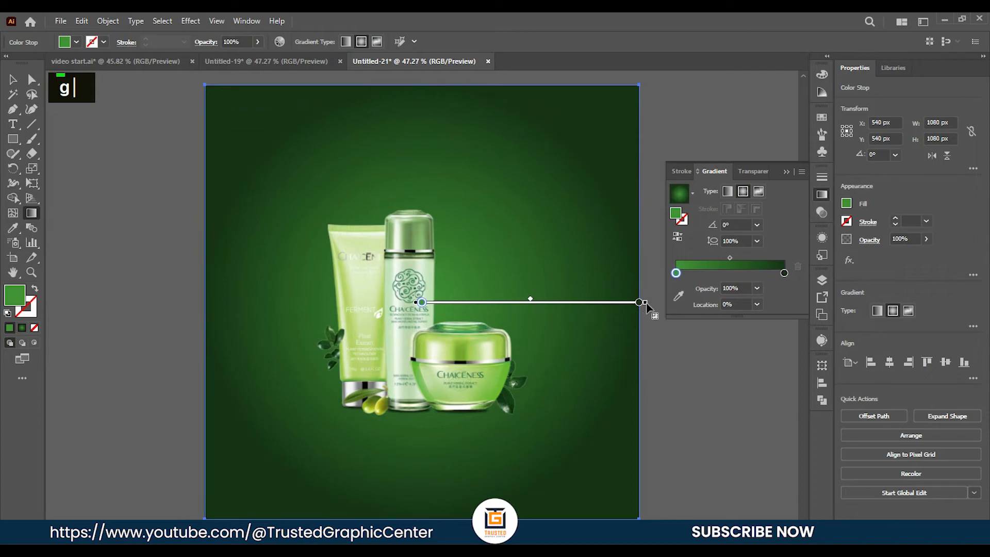
{"action": "left_click_drag", "start_coordinate": [646, 303], "coordinate": [600, 305]}
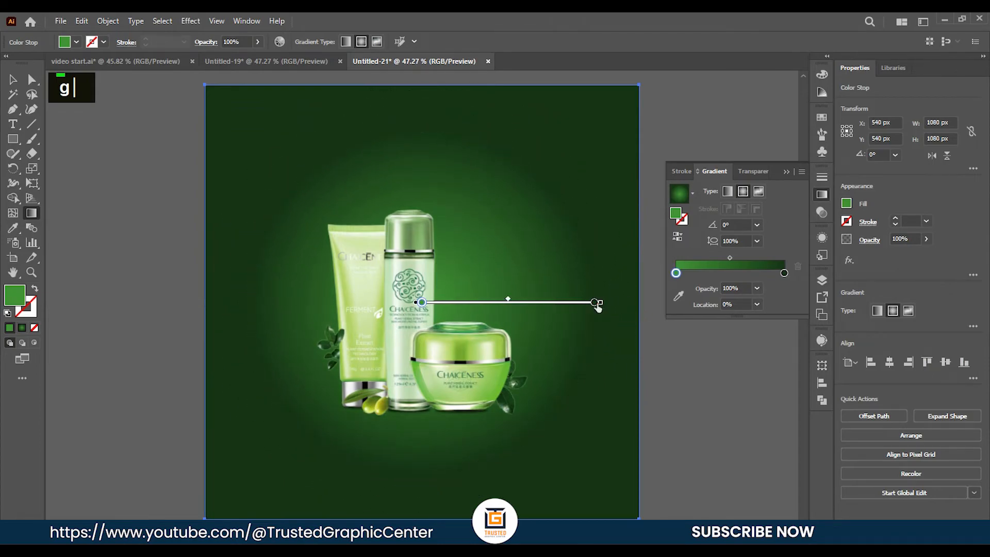
{"action": "mouse_move", "coordinate": [479, 304]}
{"action": "left_mouse_down"}
{"action": "mouse_move", "coordinate": [480, 345]}
{"action": "mouse_move", "coordinate": [478, 315]}
{"action": "left_mouse_up"}
{"action": "left_click", "coordinate": [13, 79]}
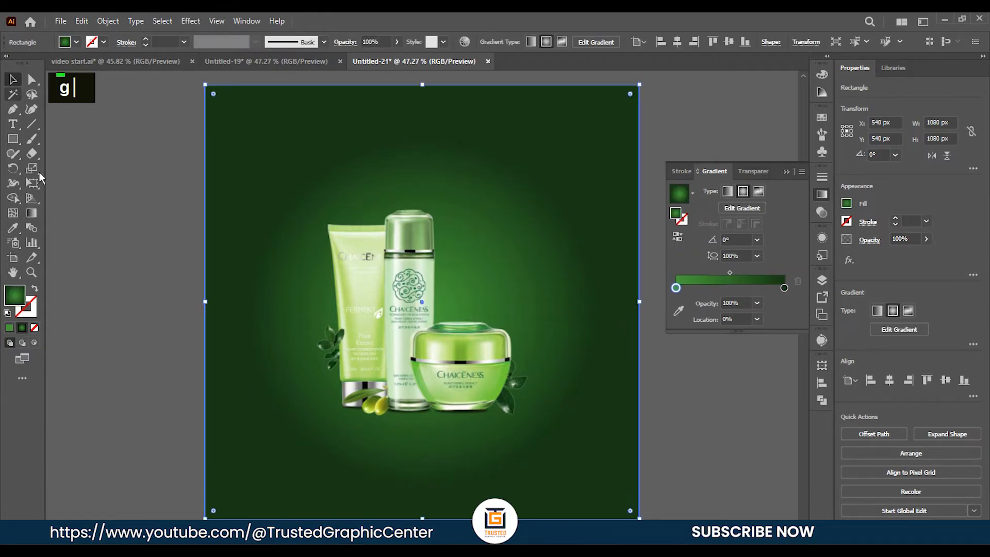
{"action": "left_click", "coordinate": [119, 265]}
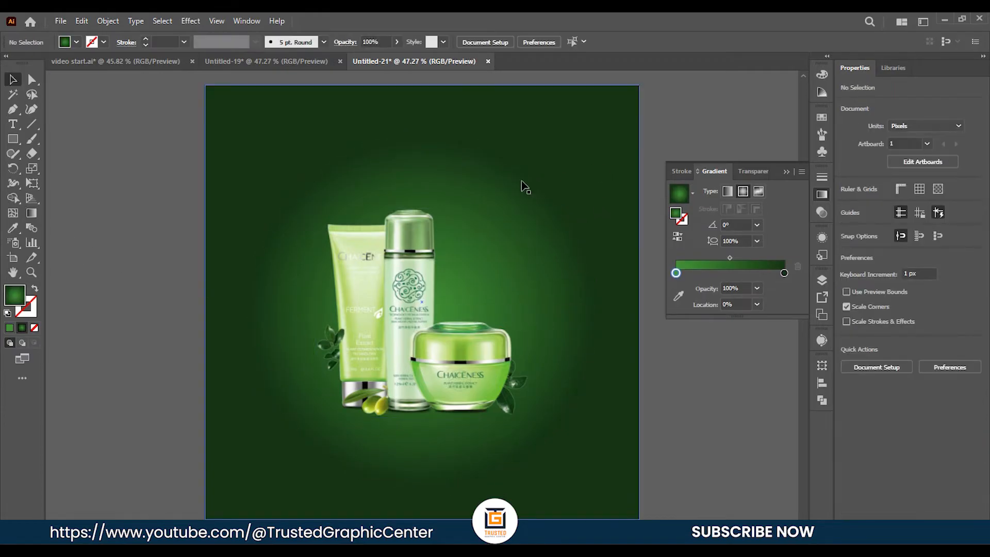
Step: Darken the outer stop of the background gradient by setting its K value to 80% in CMYK mode
{"action": "left_click", "coordinate": [542, 204]}
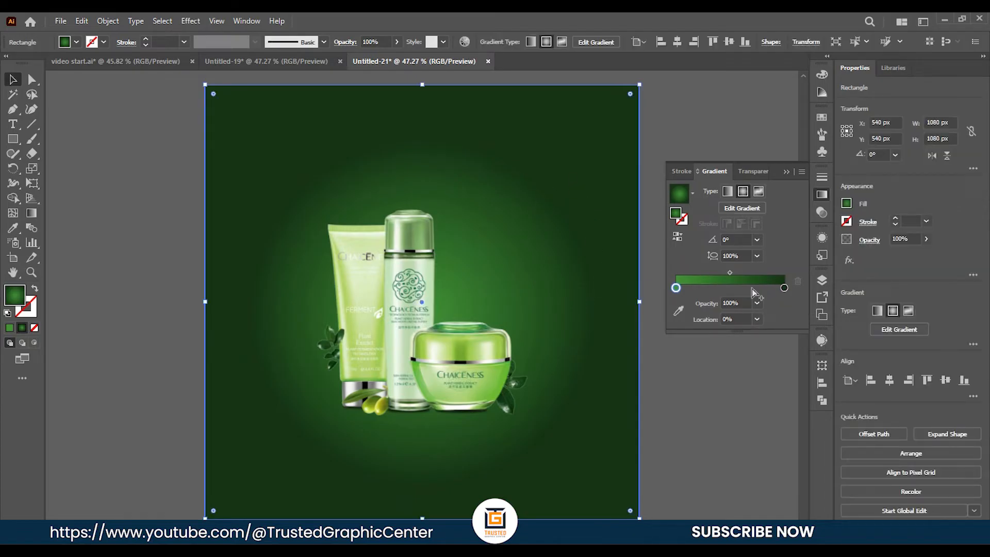
{"action": "double_click", "coordinate": [784, 288]}
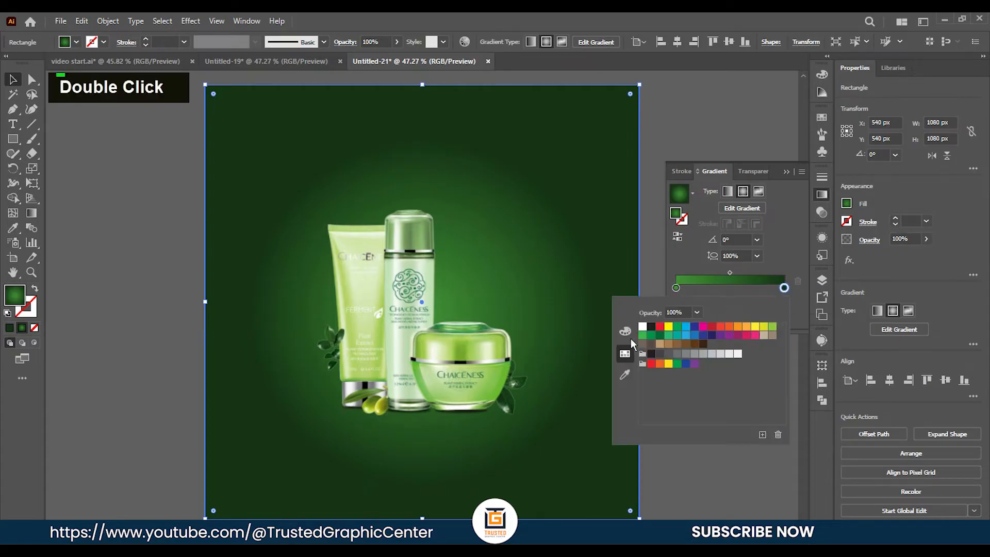
{"action": "left_click", "coordinate": [625, 332]}
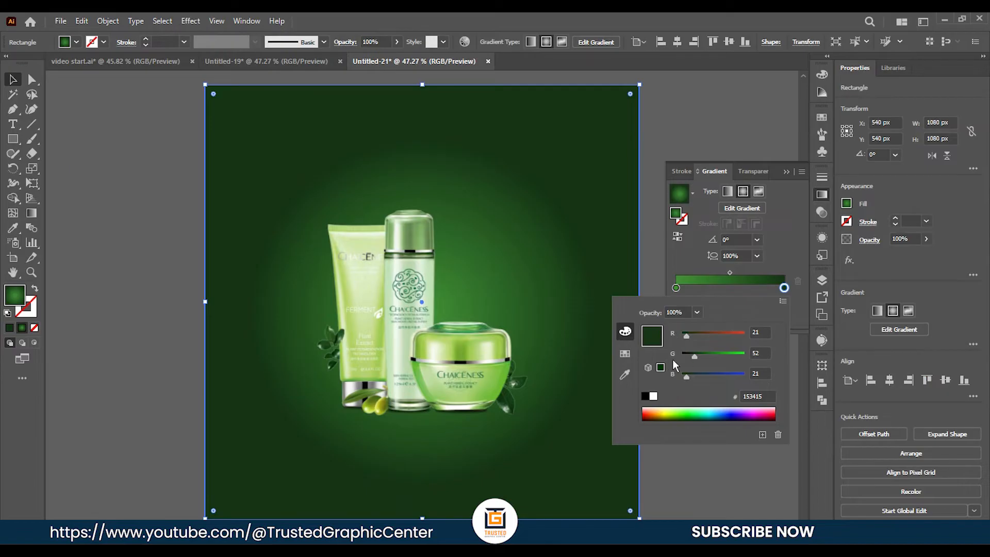
{"action": "left_click", "coordinate": [783, 301]}
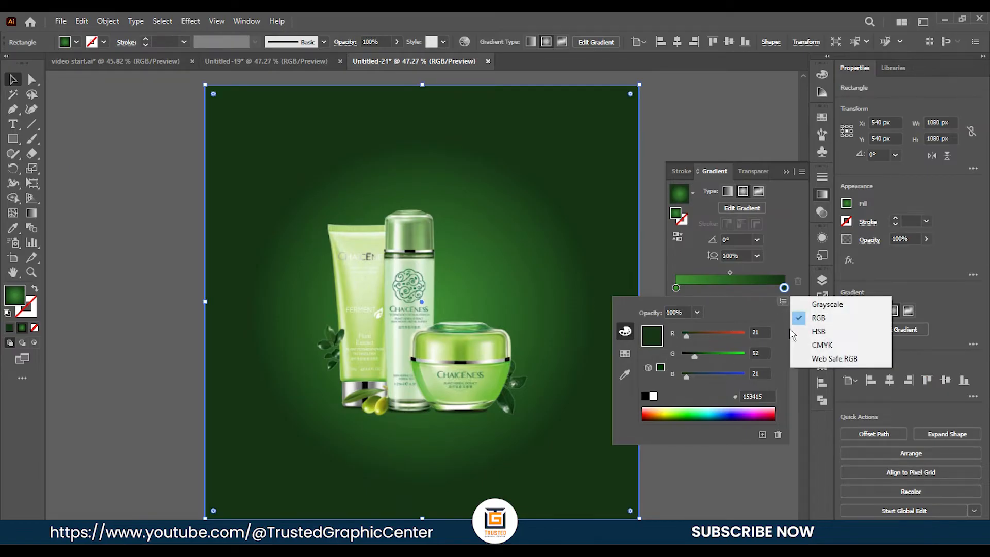
{"action": "left_click", "coordinate": [810, 343]}
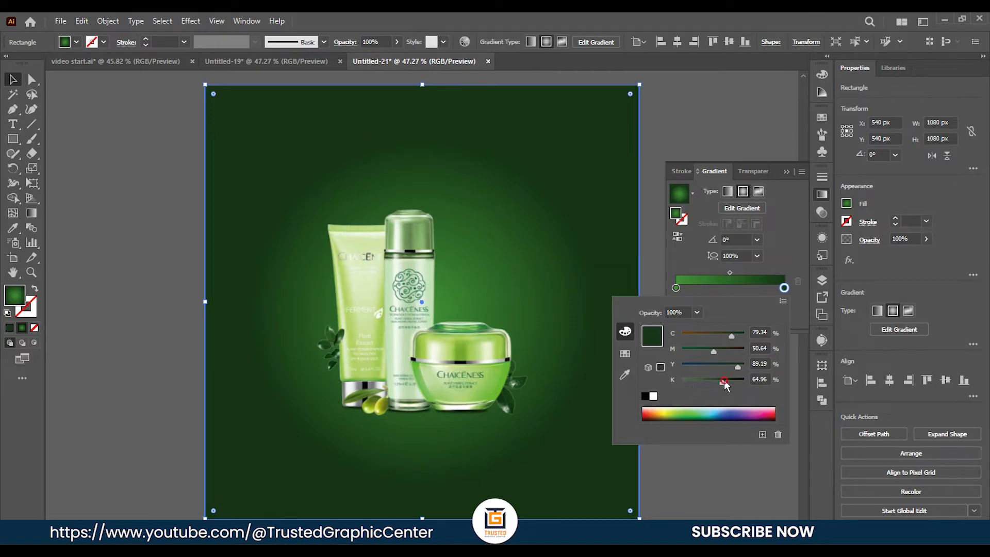
{"action": "left_click_drag", "start_coordinate": [723, 380], "coordinate": [732, 380]}
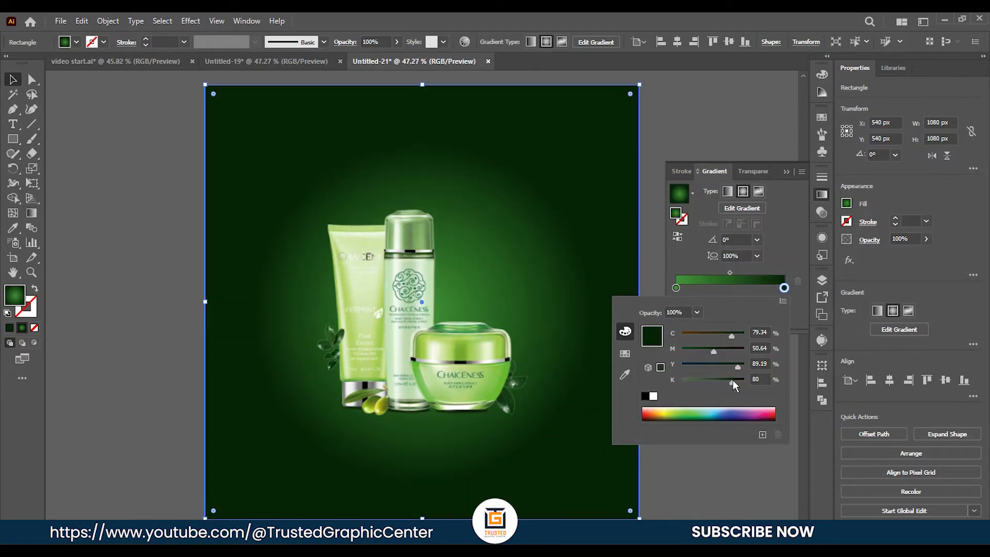
Step: Set the gradient's center stop to 17% K and move the gradient midpoint to about 42%
{"action": "double_click", "coordinate": [677, 287]}
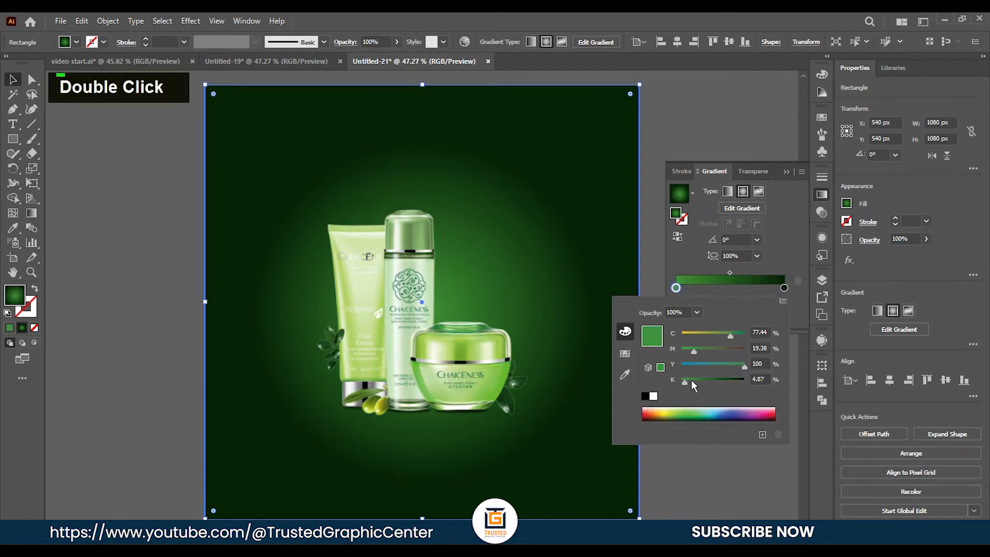
{"action": "left_click_drag", "start_coordinate": [685, 382], "coordinate": [692, 382]}
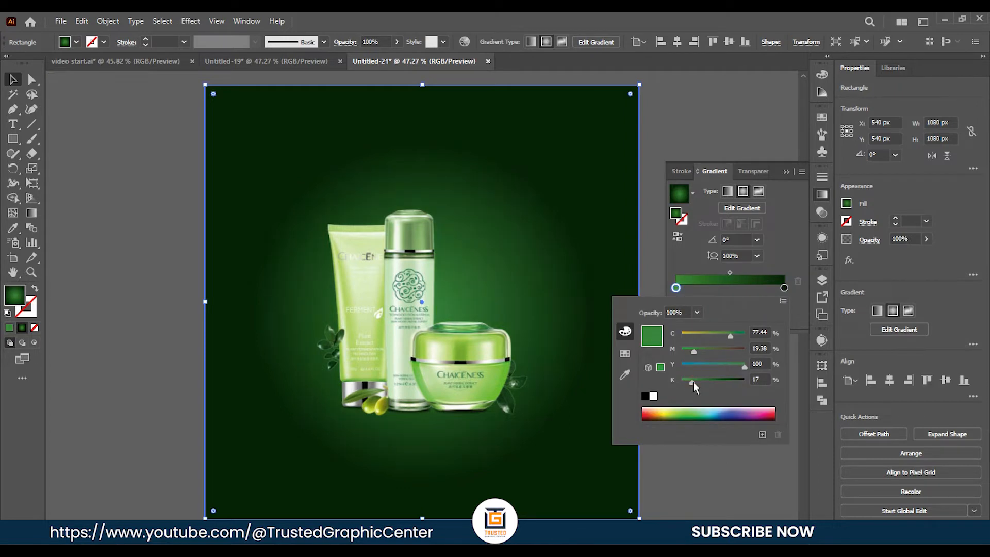
{"action": "left_click", "coordinate": [729, 272]}
{"action": "left_click_drag", "start_coordinate": [729, 272], "coordinate": [722, 272]}
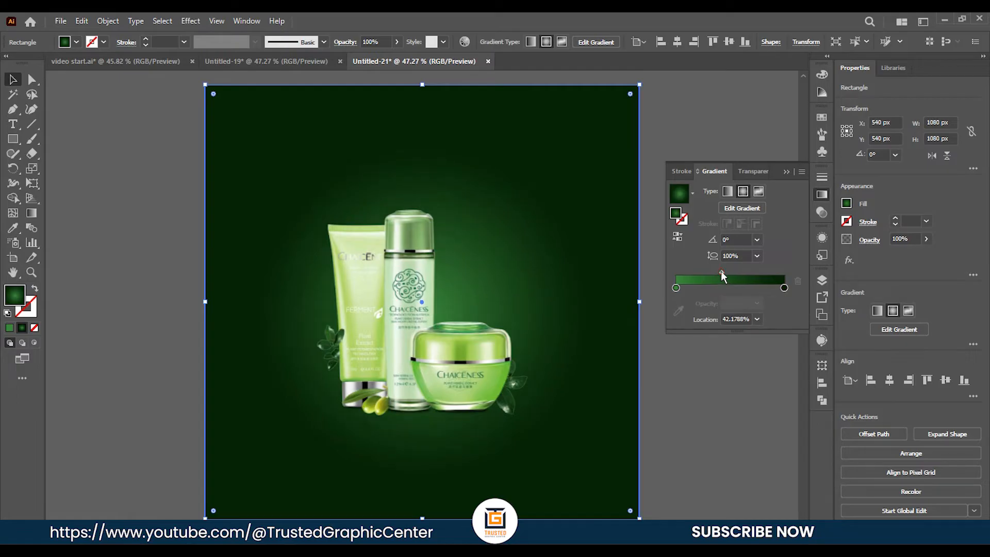
{"action": "left_click", "coordinate": [782, 173]}
Step: Enlarge the background's radial gradient slightly so the glow spreads closer to the artboard edges, and deselect it
{"action": "key", "text": "g"}
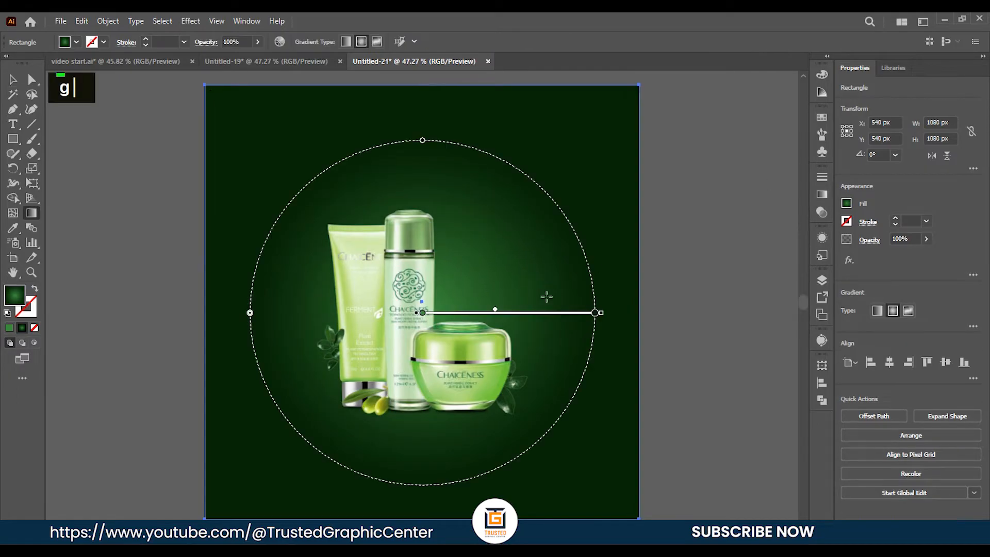
{"action": "left_click_drag", "start_coordinate": [601, 313], "coordinate": [625, 315]}
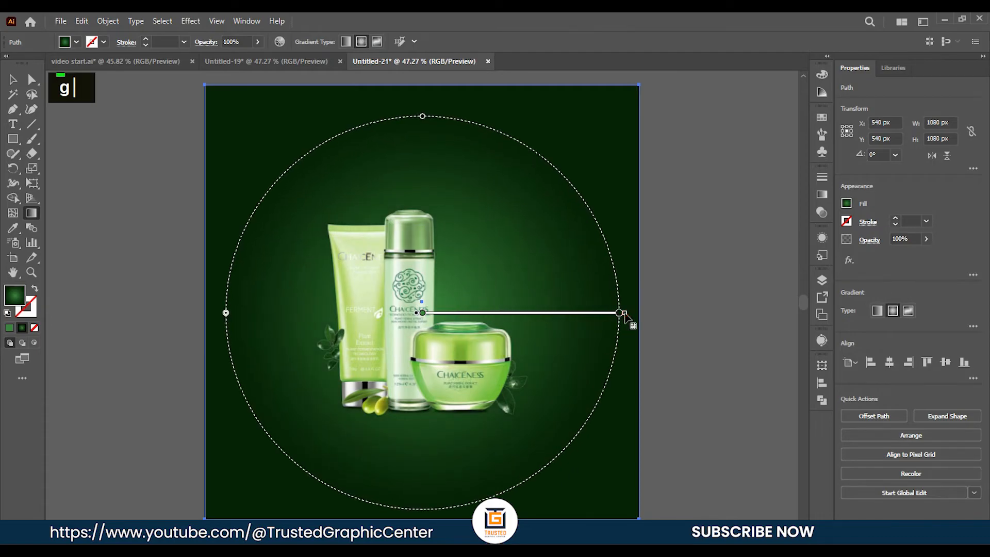
{"action": "left_click", "coordinate": [13, 79]}
{"action": "double_click", "coordinate": [104, 183]}
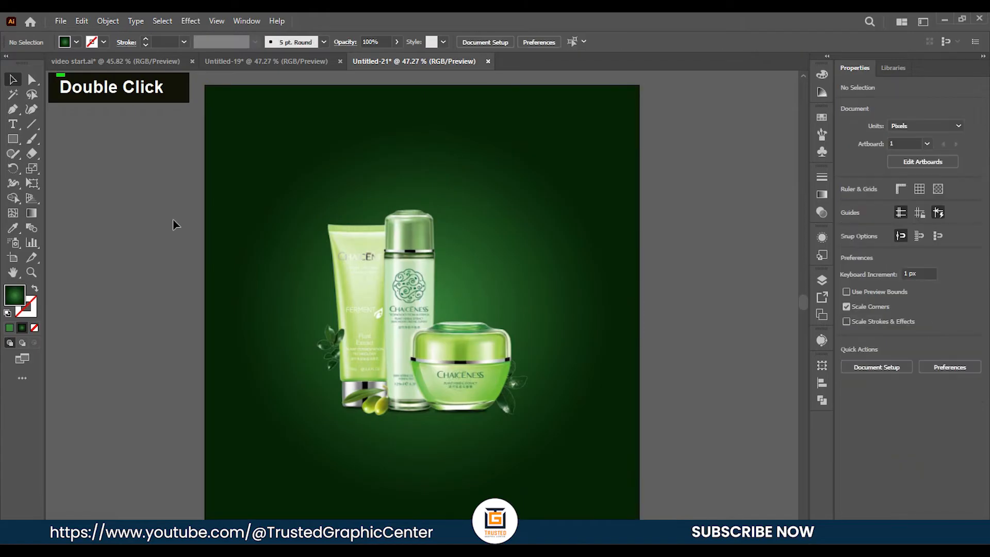
Step: Lock the background rectangle and check that the product image can still be selected above it
{"action": "left_click", "coordinate": [592, 211]}
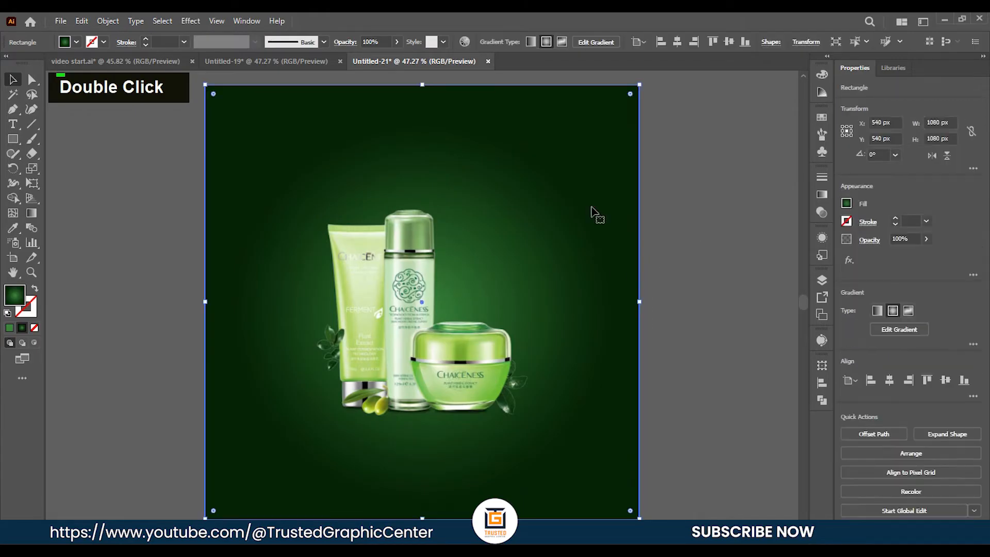
{"action": "key", "text": "ctrl+2"}
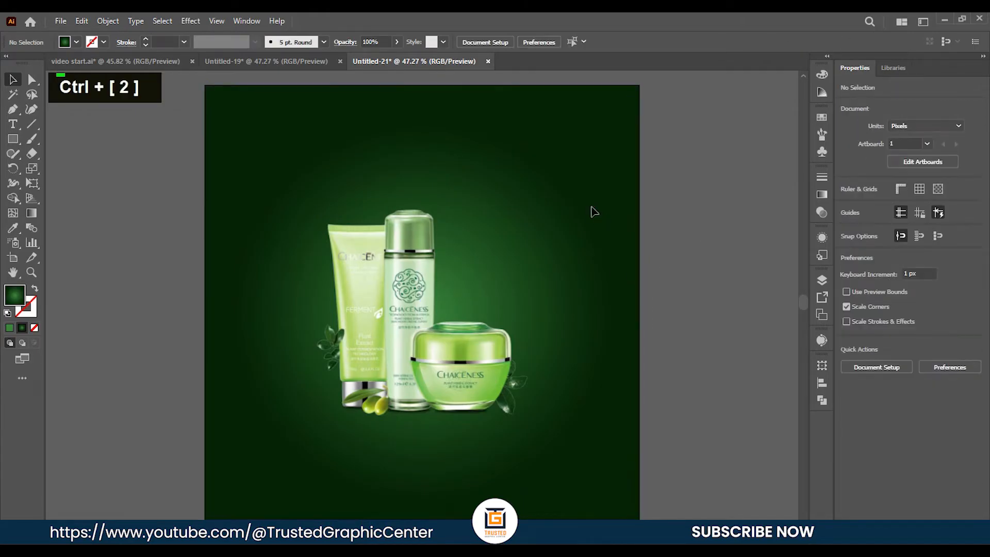
{"action": "left_click", "coordinate": [498, 233]}
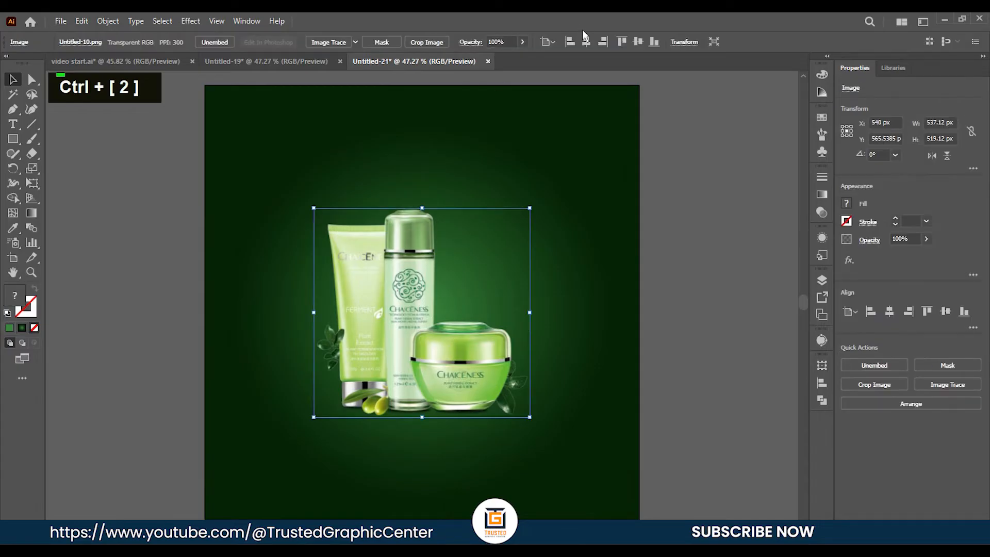
{"action": "left_click", "coordinate": [610, 230]}
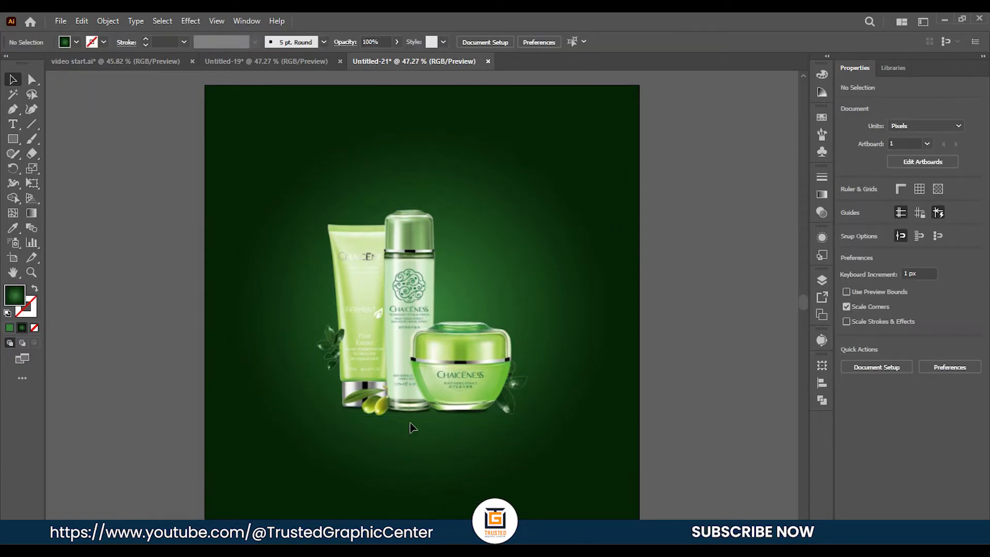
Step: Draw a flat ellipse about 572 × 65 px across the base of the products
{"action": "scroll", "coordinate": [496, 413], "scroll_direction": "down", "scroll_amount": 1}
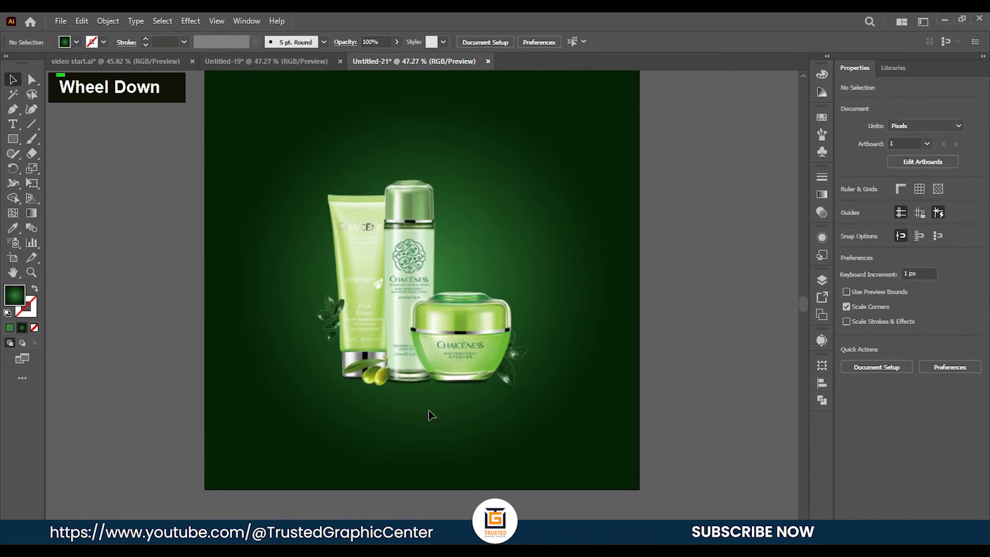
{"action": "scroll", "coordinate": [437, 395], "scroll_direction": "up", "scroll_amount": 3}
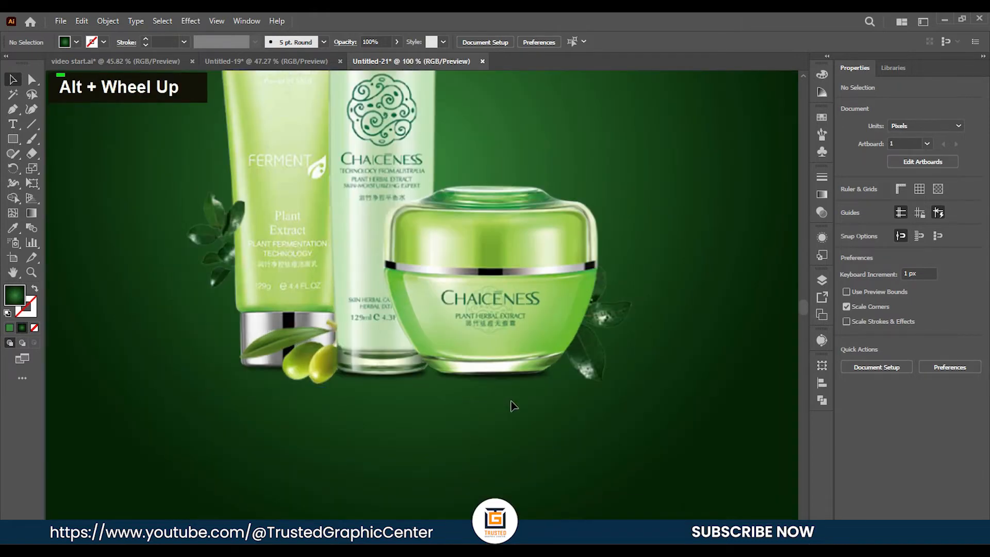
{"action": "scroll", "coordinate": [499, 428], "scroll_direction": "down", "scroll_amount": 2}
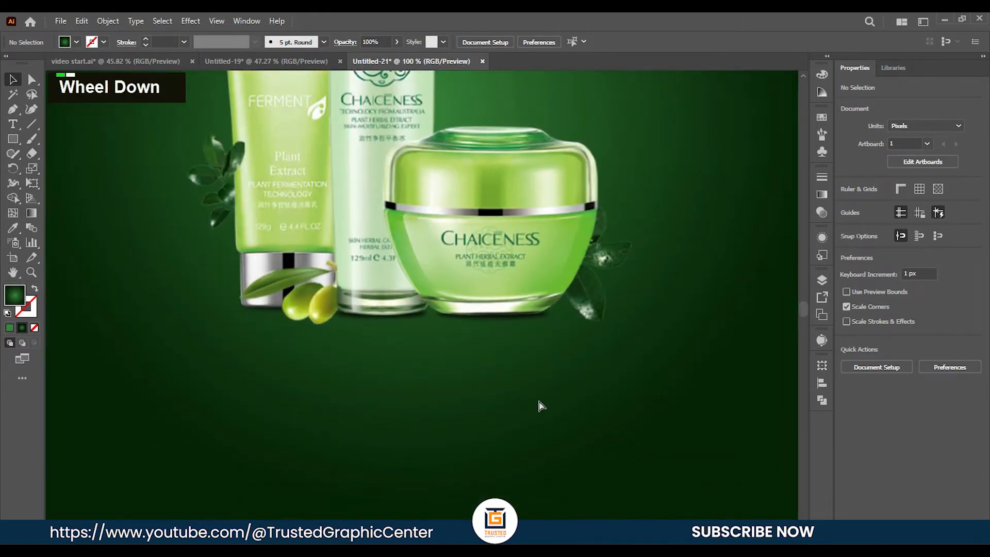
{"action": "scroll", "coordinate": [529, 402], "scroll_direction": "left", "scroll_amount": 1}
{"action": "right_click", "coordinate": [13, 139]}
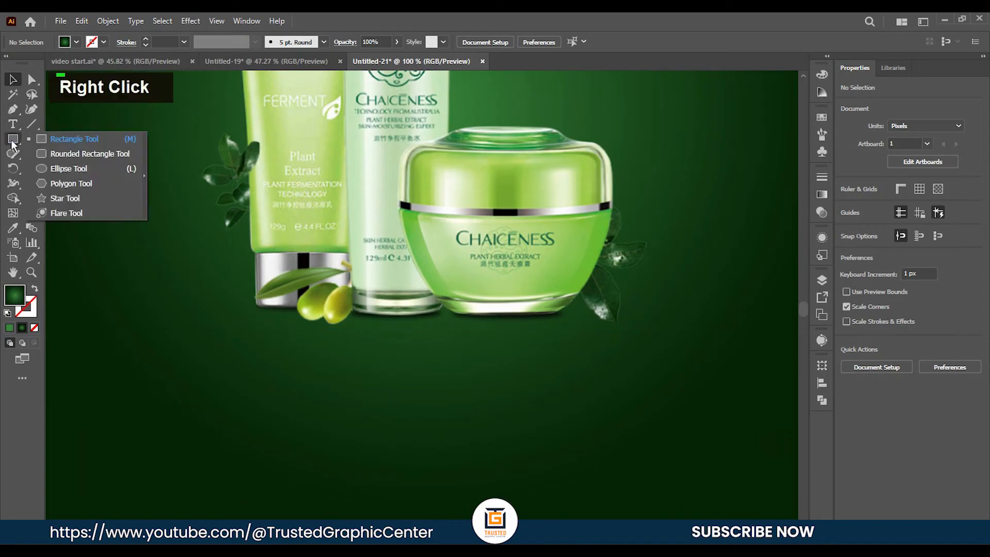
{"action": "left_click", "coordinate": [58, 171]}
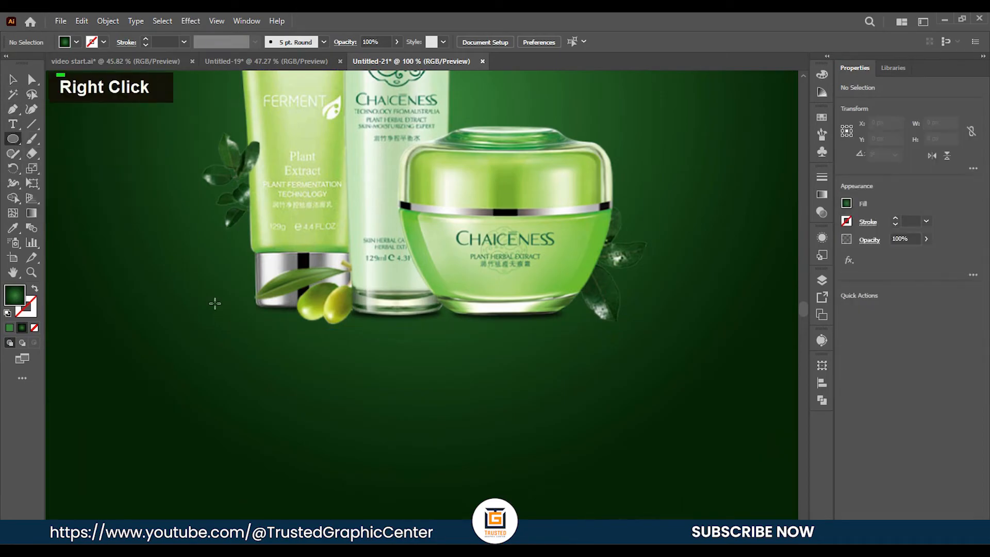
{"action": "left_click_drag", "start_coordinate": [202, 287], "coordinate": [688, 341]}
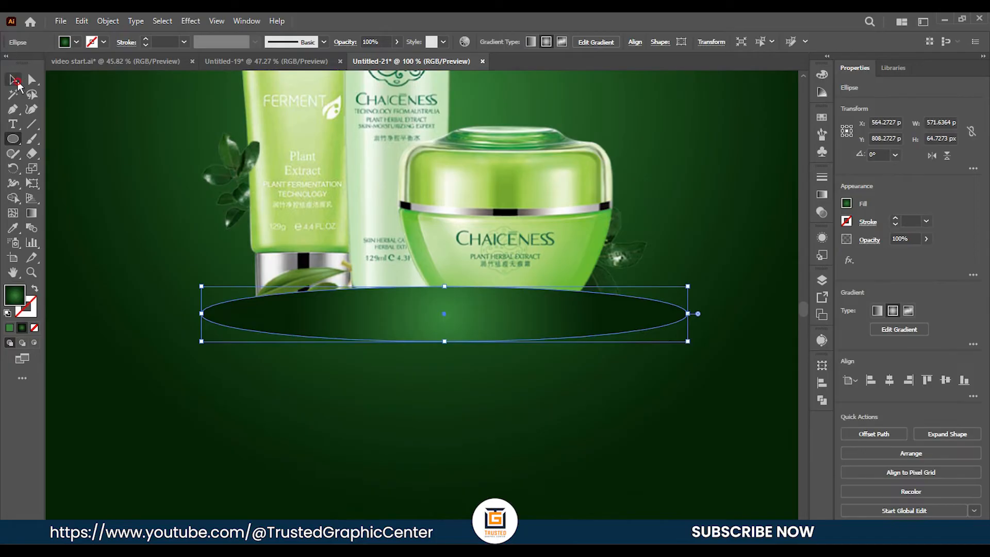
Step: Fill the ellipse with solid white and deselect it
{"action": "left_click", "coordinate": [16, 81]}
{"action": "left_click", "coordinate": [77, 42]}
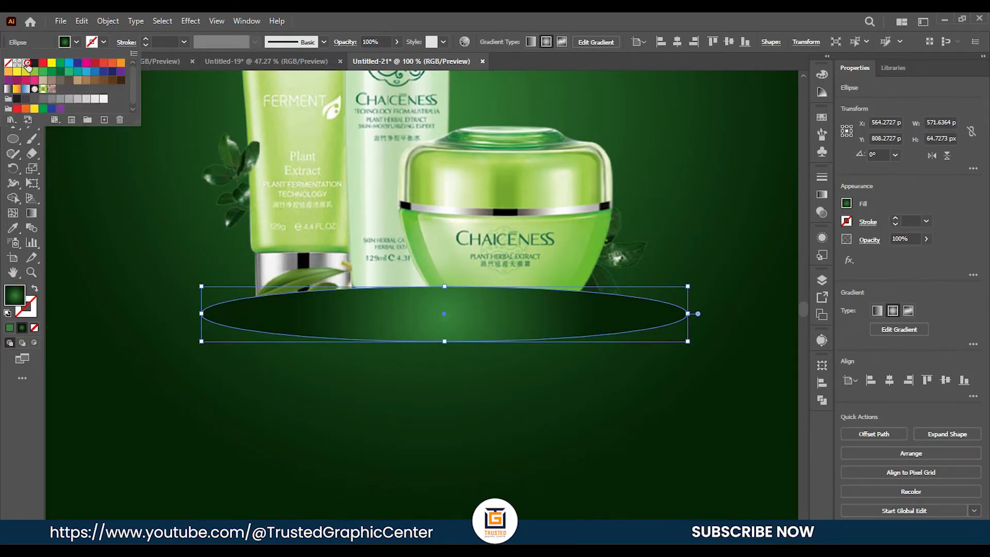
{"action": "left_click", "coordinate": [26, 62]}
{"action": "double_click", "coordinate": [99, 336]}
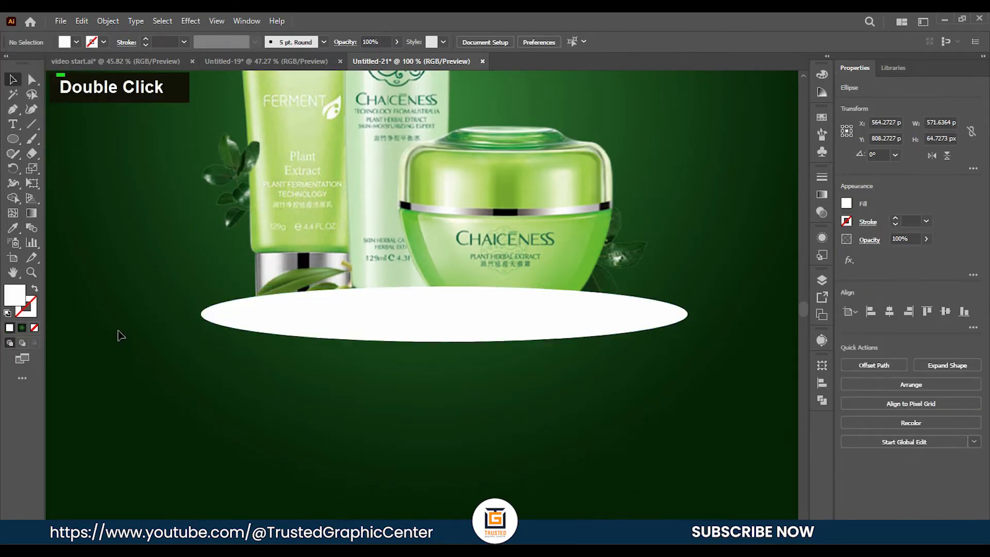
Step: Center the white ellipse horizontally on the artboard at X 540 px and deselect it
{"action": "left_click", "coordinate": [505, 317]}
{"action": "left_click", "coordinate": [531, 42]}
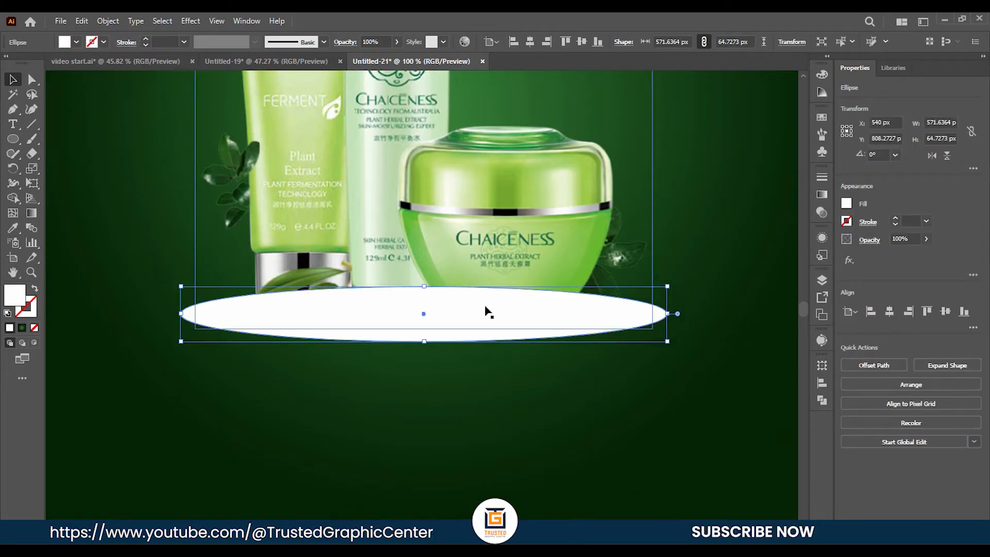
{"action": "left_click", "coordinate": [542, 369]}
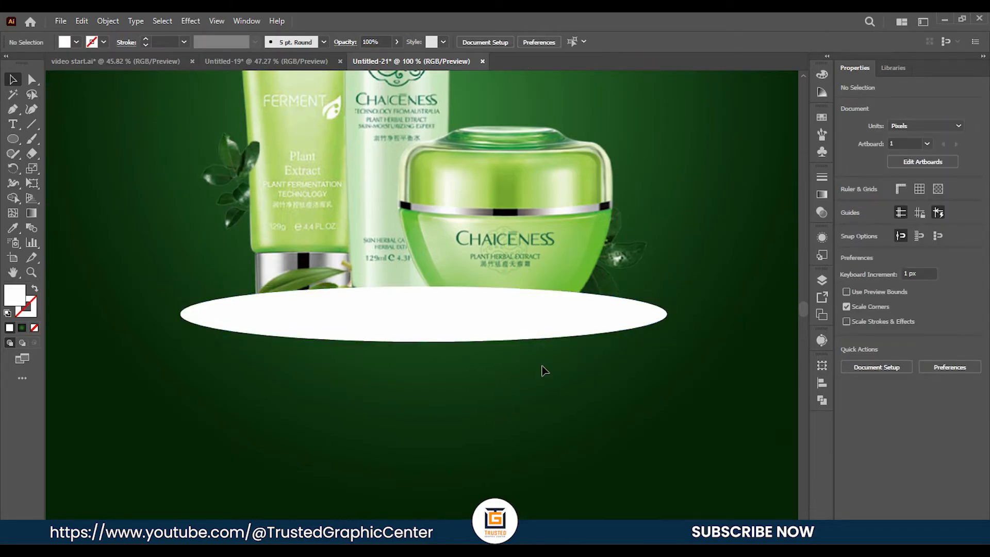
Step: Duplicate the ellipse straight down, placing the copy about 87 px below the original
{"action": "left_click", "coordinate": [488, 314]}
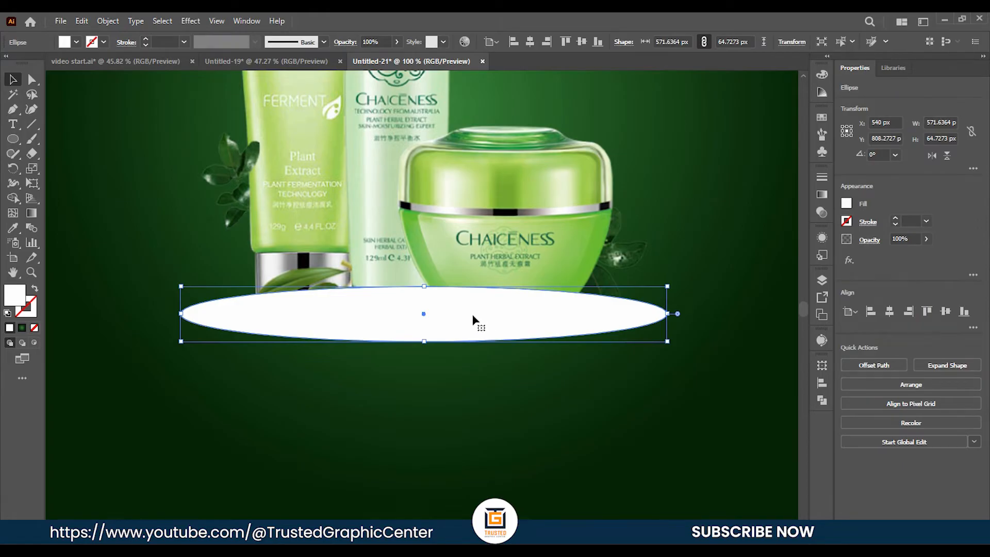
{"action": "left_click_drag", "start_coordinate": [474, 321], "coordinate": [479, 386]}
{"action": "scroll", "coordinate": [474, 405], "scroll_direction": "down", "scroll_amount": 1}
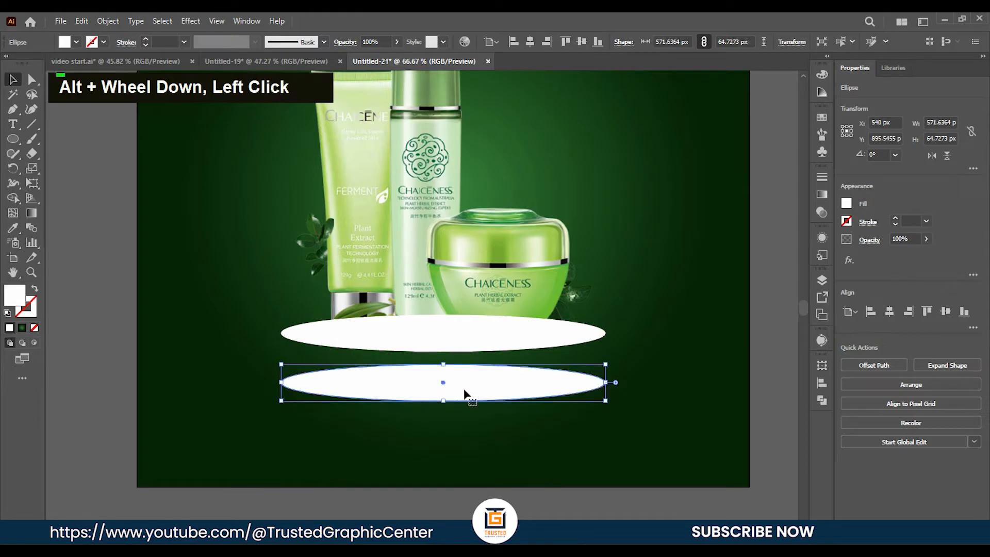
Step: Cut the lower ellipse's path at its leftmost and rightmost anchor points to split it into two halves
{"action": "left_click", "coordinate": [33, 80]}
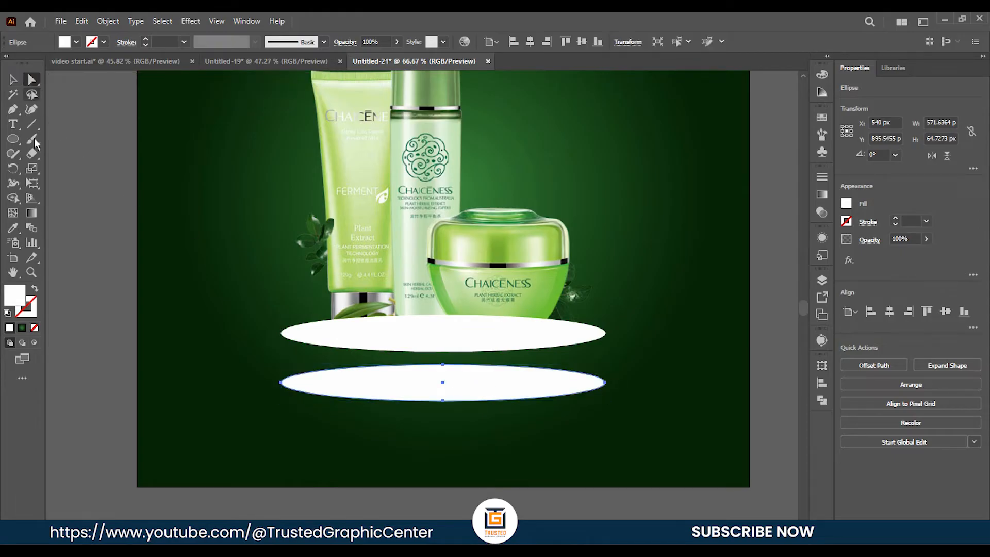
{"action": "left_click", "coordinate": [281, 383]}
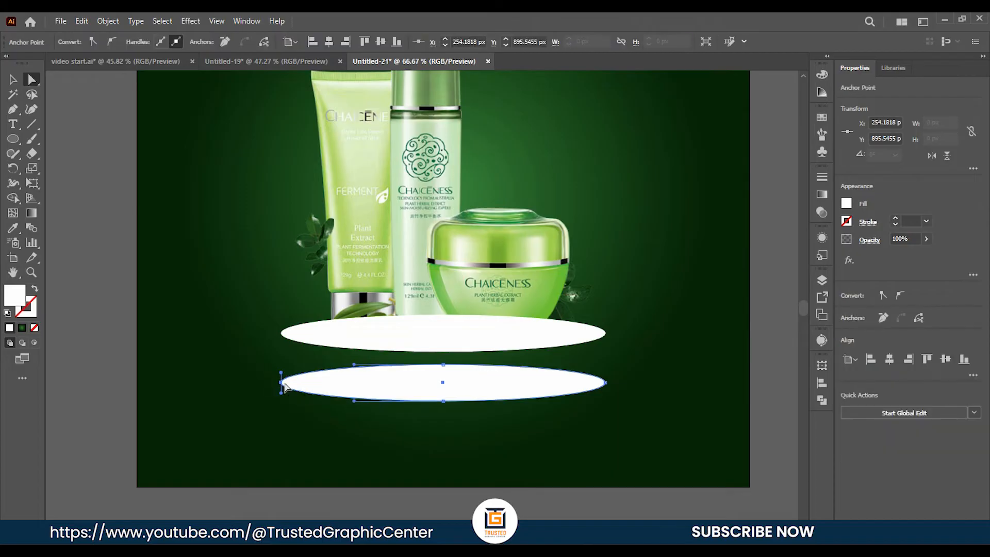
{"action": "left_click", "coordinate": [264, 46]}
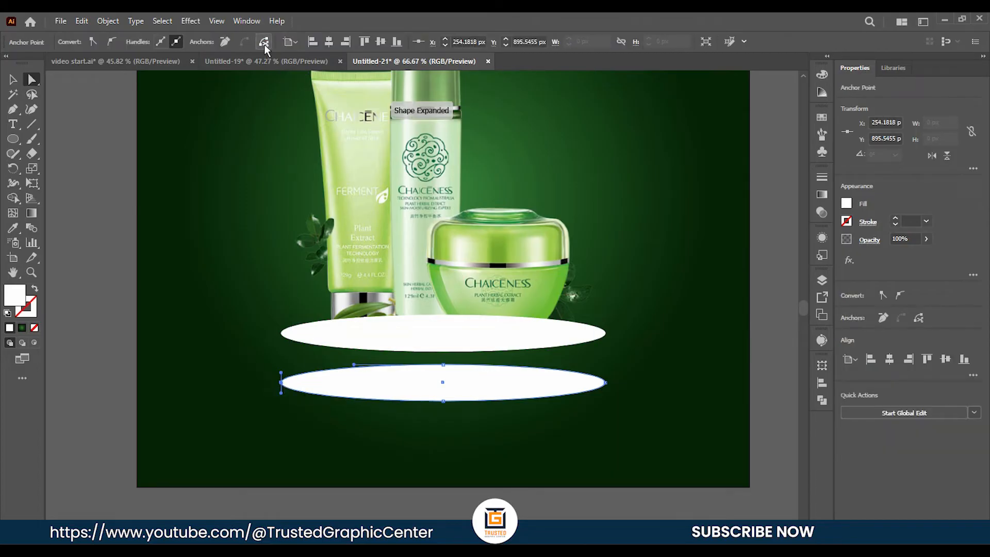
{"action": "left_click", "coordinate": [605, 382]}
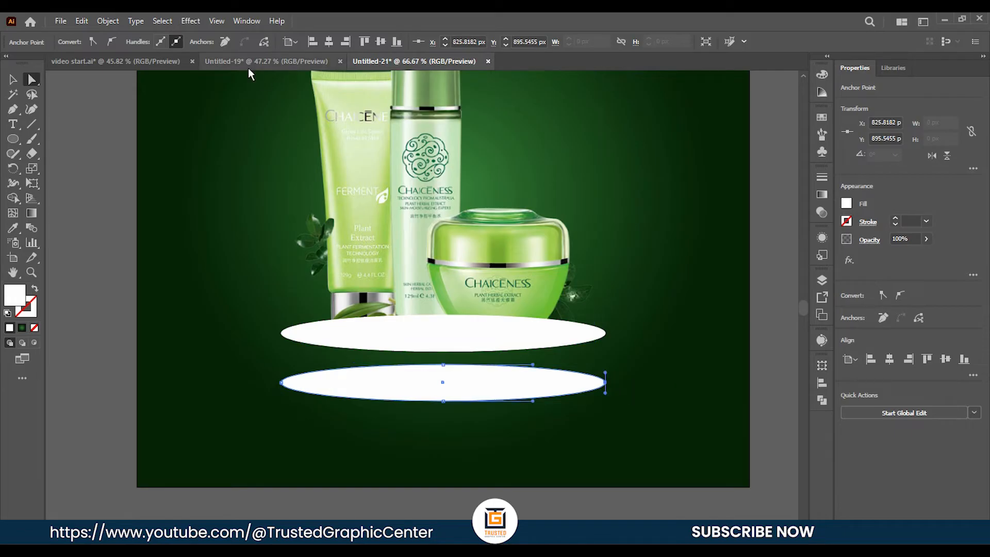
{"action": "left_click", "coordinate": [264, 42]}
{"action": "left_click", "coordinate": [12, 82]}
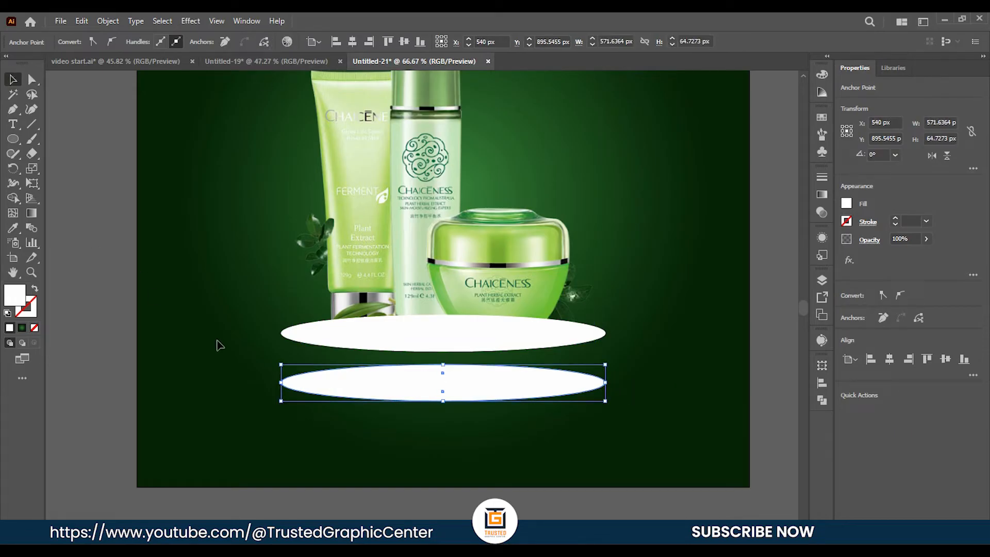
Step: Delete the upper half of the split ellipse, keeping the lower arc
{"action": "left_click", "coordinate": [216, 344]}
{"action": "left_click", "coordinate": [435, 371]}
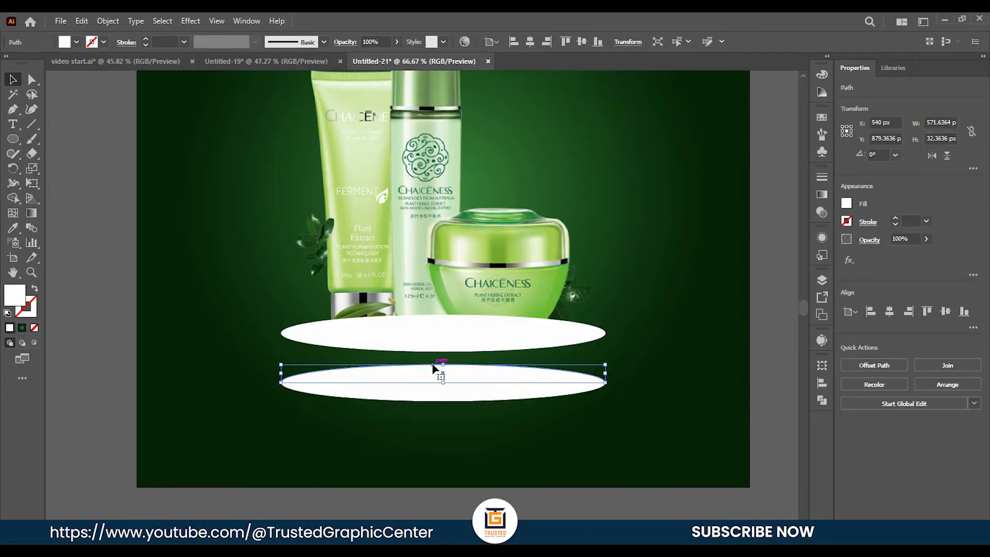
{"action": "key", "text": "BackSpace"}
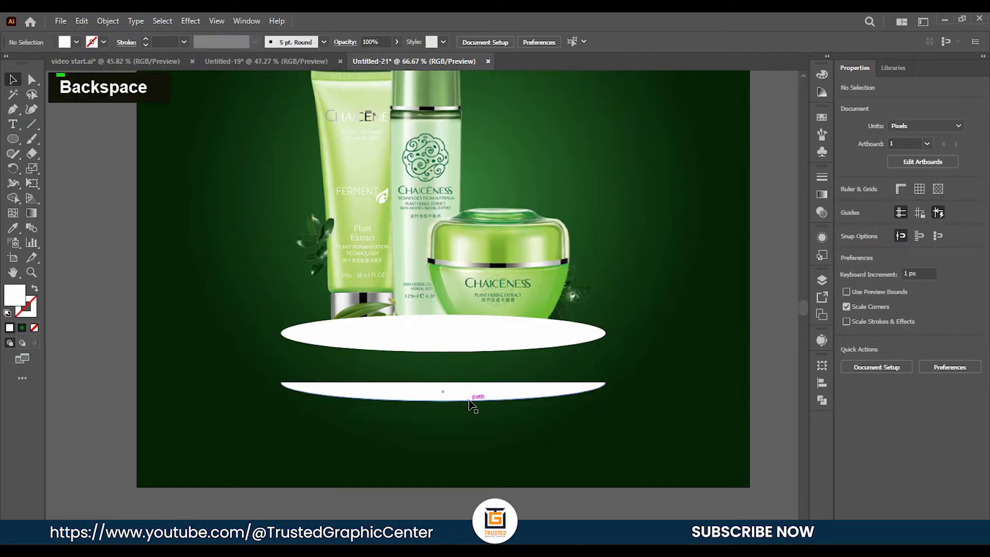
Step: Nudge the remaining lower arc up about 8 px toward the top ellipse
{"action": "left_click", "coordinate": [472, 405]}
{"action": "key", "text": "Up"}
{"action": "key", "text": "Up"}
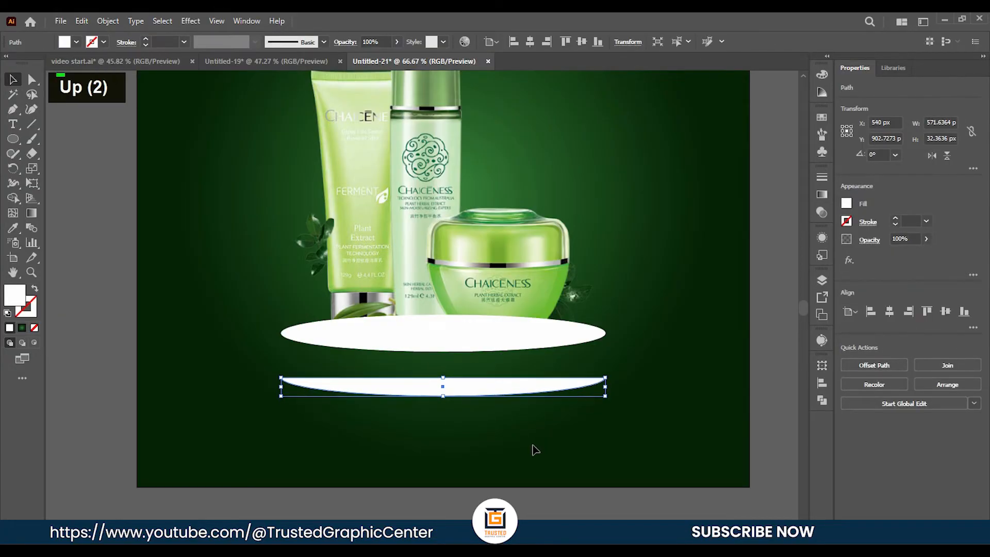
{"action": "key", "text": "Down"}
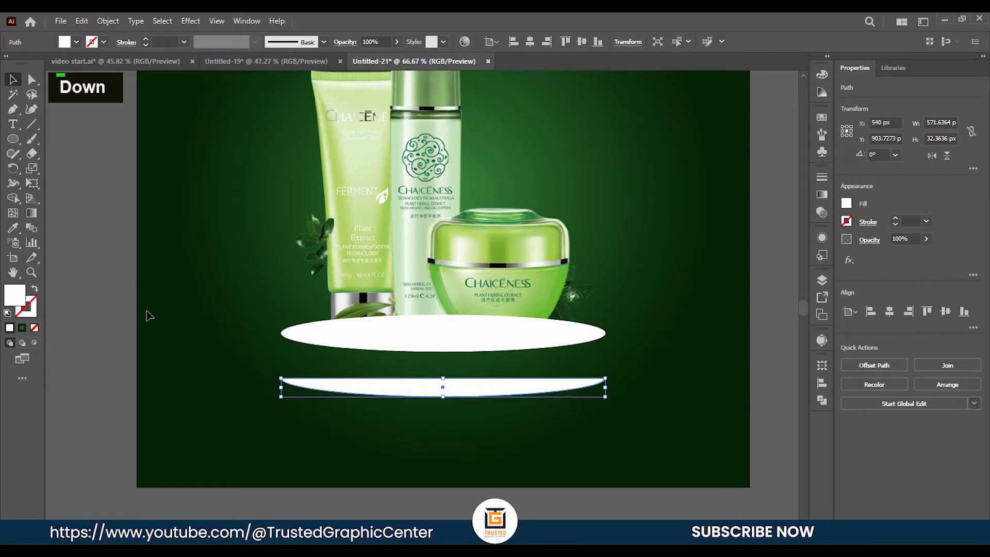
Step: Extend the arc with the Pen tool up to both side points of the top ellipse and close it as the podium's side
{"action": "left_click", "coordinate": [13, 109]}
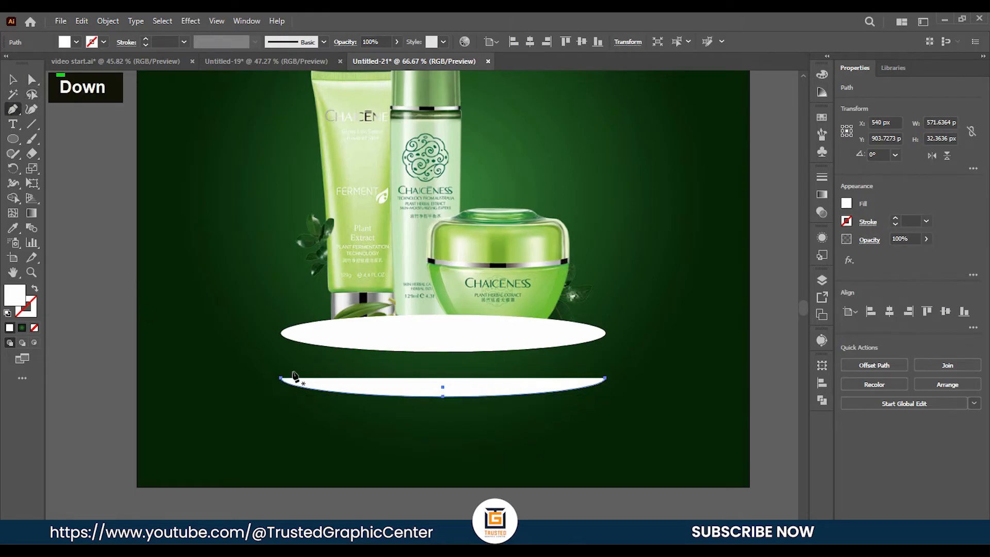
{"action": "left_click_drag", "start_coordinate": [279, 381], "coordinate": [284, 341]}
{"action": "left_click", "coordinate": [281, 333]}
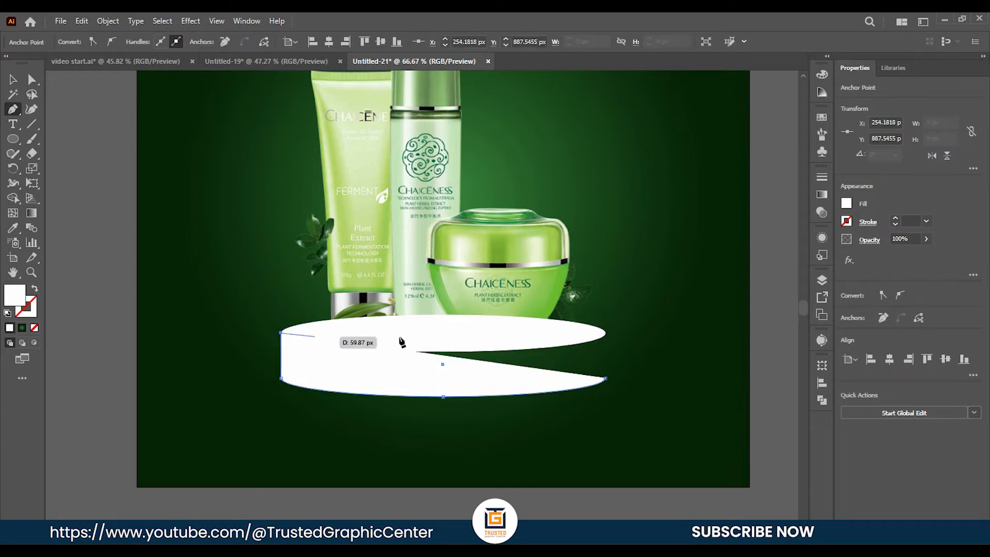
{"action": "left_click", "coordinate": [606, 334]}
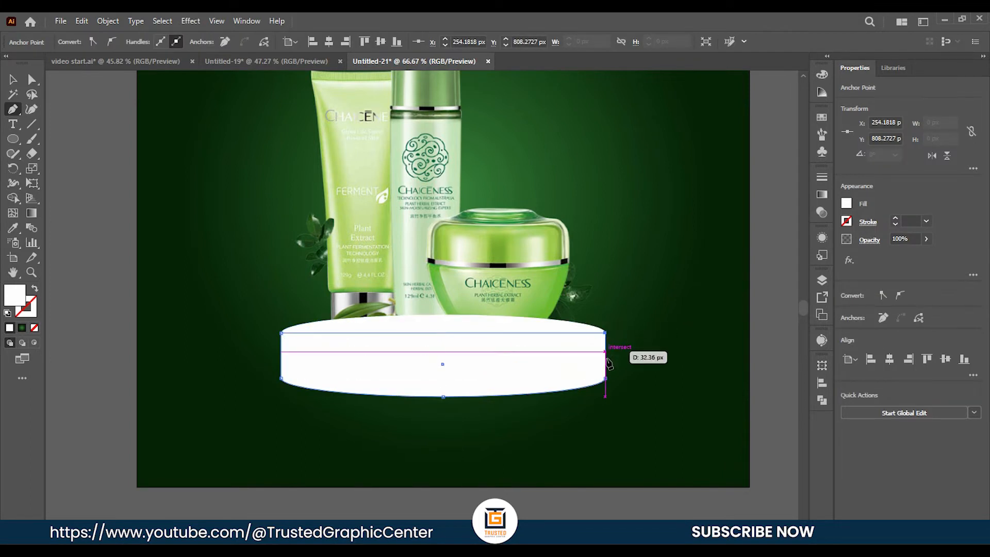
{"action": "left_click", "coordinate": [605, 379]}
{"action": "left_click", "coordinate": [13, 79]}
{"action": "left_click", "coordinate": [355, 347]}
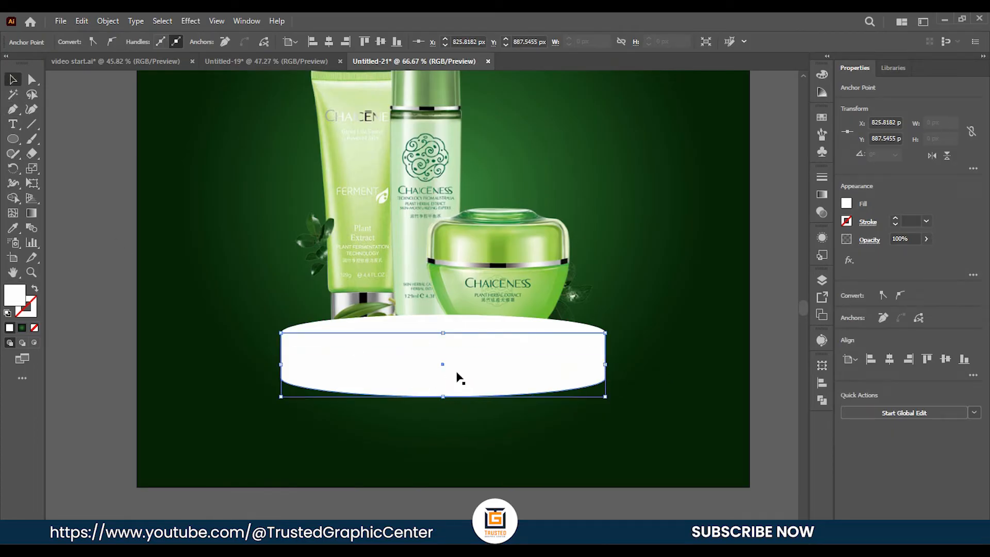
{"action": "left_click", "coordinate": [415, 464]}
Step: Fill the podium's top ellipse with the light gray swatch C=0 M=0 Y=0 K=10 and deselect it
{"action": "left_click", "coordinate": [489, 328]}
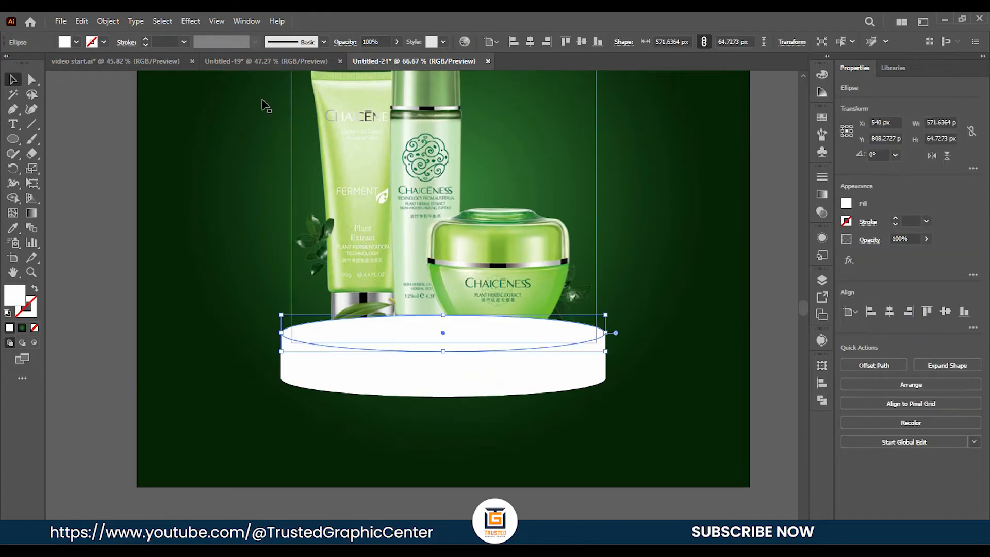
{"action": "left_click", "coordinate": [76, 41]}
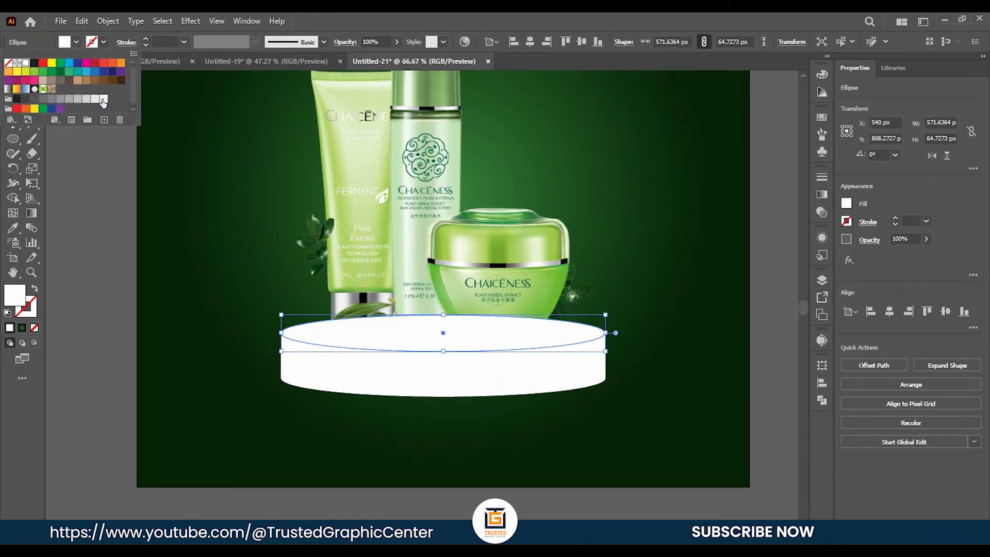
{"action": "left_click", "coordinate": [103, 100]}
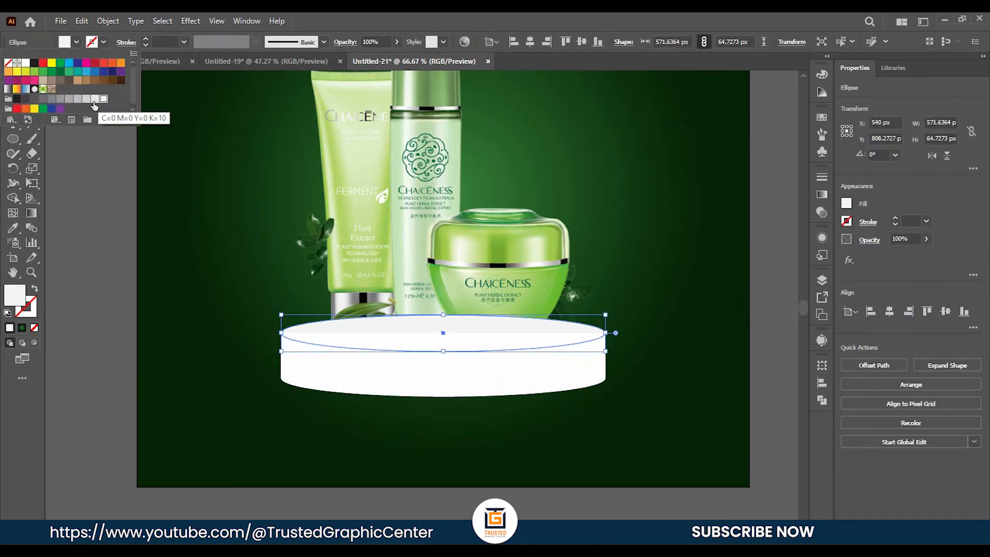
{"action": "left_click", "coordinate": [188, 221]}
Step: Fill the podium's side shape with a darker gray swatch than the top and deselect it
{"action": "double_click", "coordinate": [378, 371]}
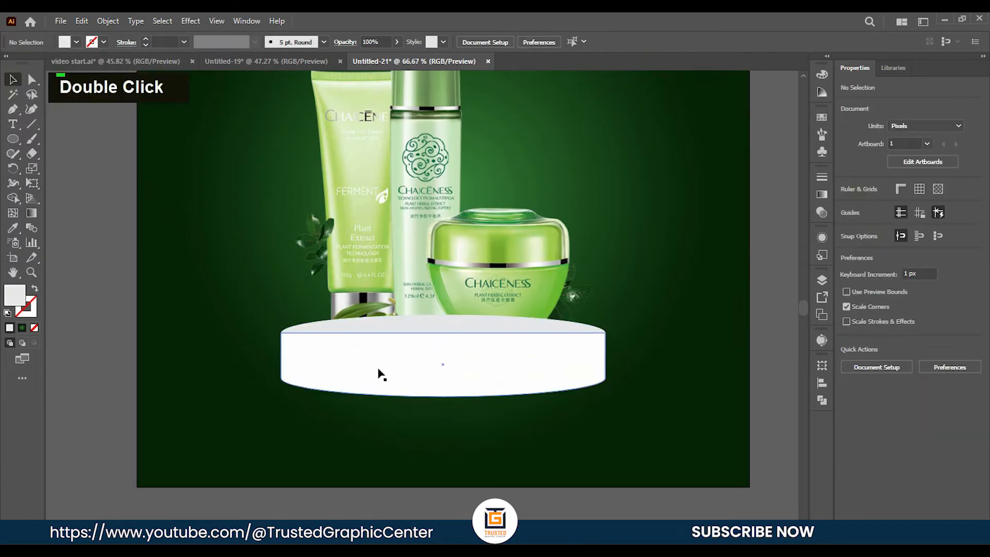
{"action": "left_click", "coordinate": [76, 41]}
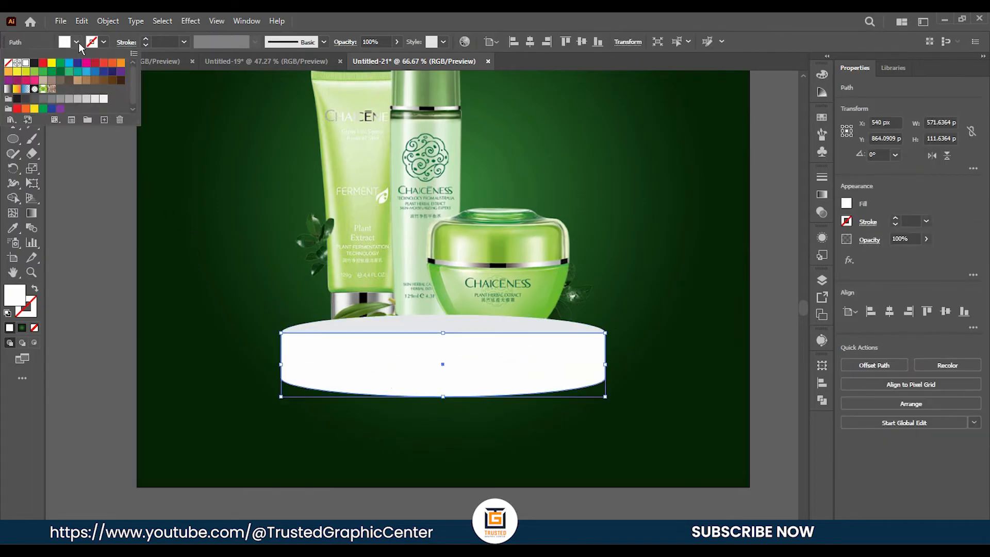
{"action": "left_click", "coordinate": [78, 99]}
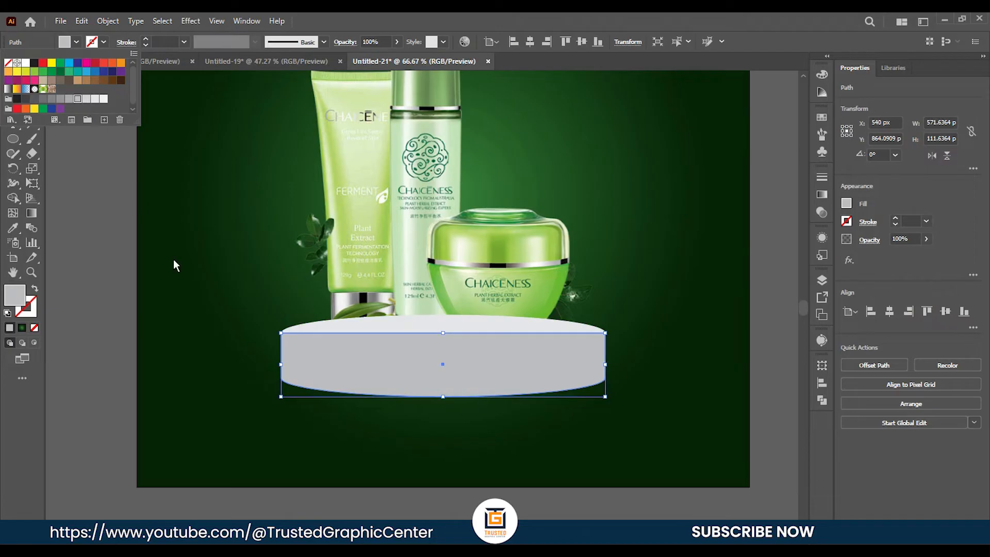
{"action": "double_click", "coordinate": [209, 320]}
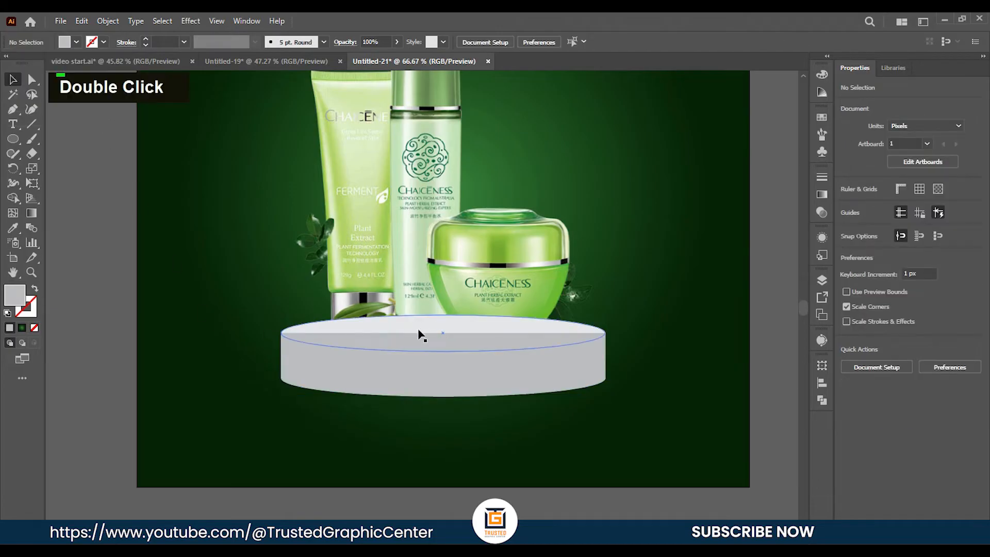
Step: Bring the podium's top ellipse to the front of the side shape and deselect it
{"action": "left_click", "coordinate": [413, 330]}
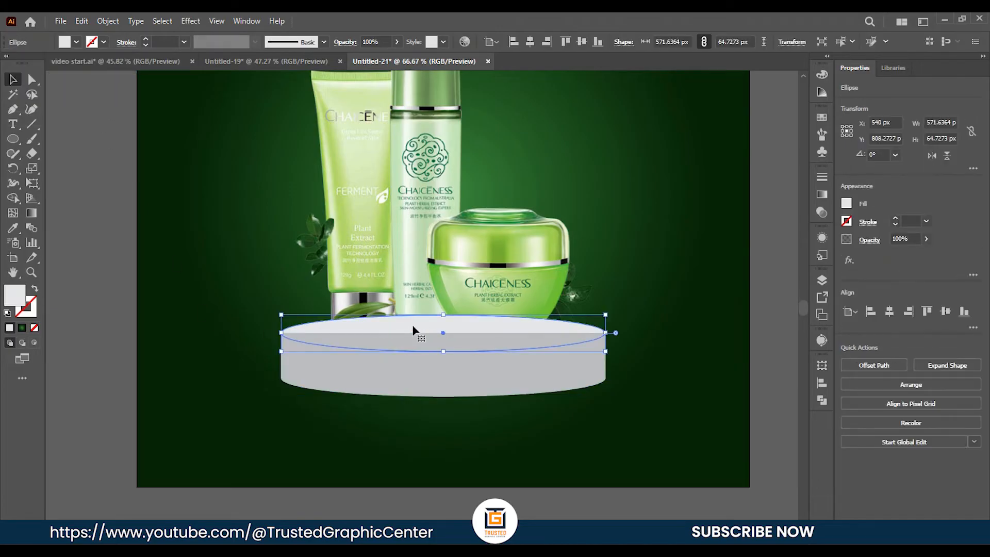
{"action": "right_click", "coordinate": [412, 330]}
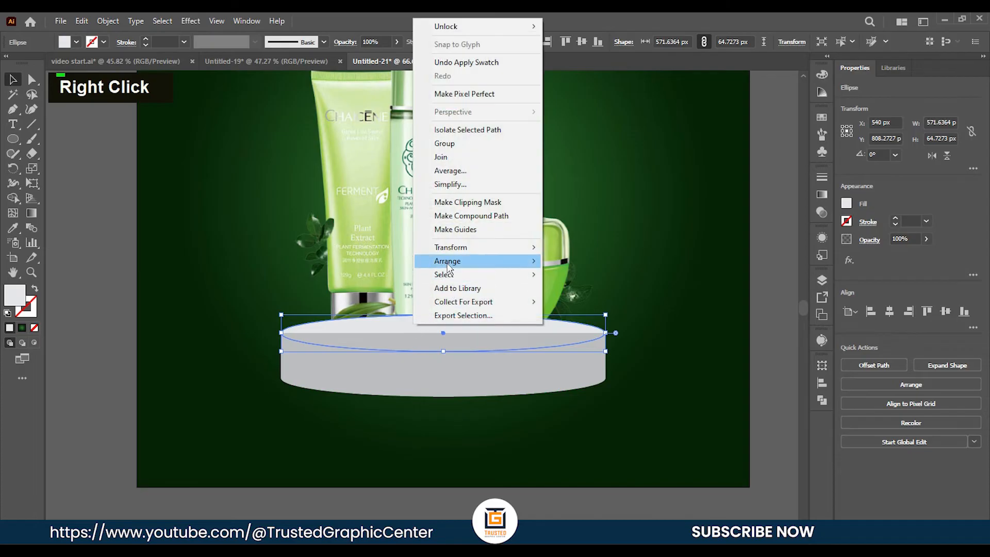
{"action": "mouse_move", "coordinate": [457, 266]}
{"action": "left_click", "coordinate": [572, 261]}
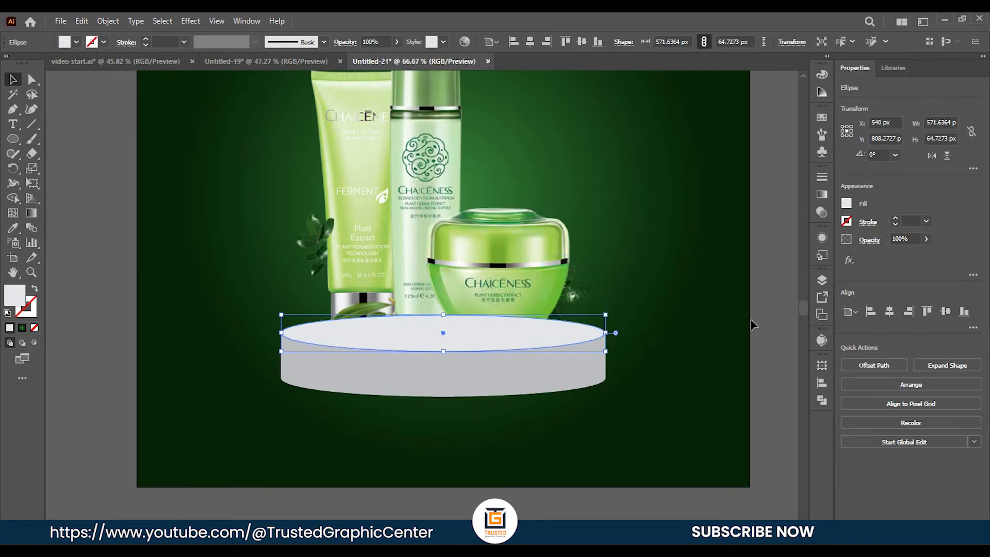
{"action": "left_click", "coordinate": [768, 318]}
Step: Paste a copy of the top ellipse directly behind it and nudge the copy down 6 px to form a rim
{"action": "left_click", "coordinate": [492, 335]}
{"action": "key", "text": "ctrl+c"}
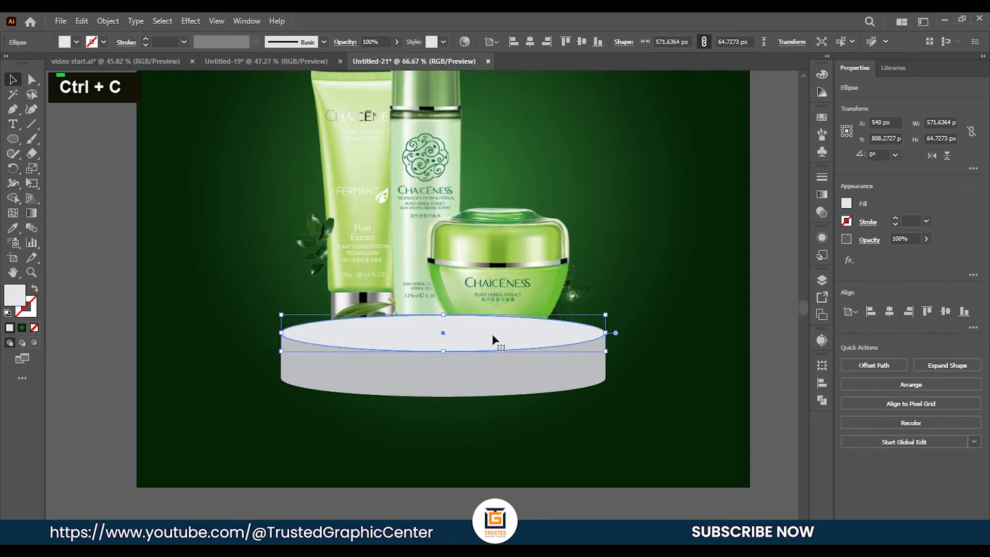
{"action": "key", "text": "ctrl+b"}
{"action": "key", "text": "Down"}
{"action": "key", "text": "Down"}
{"action": "key", "text": "Down"}
{"action": "key", "text": "Down"}
{"action": "key", "text": "Down"}
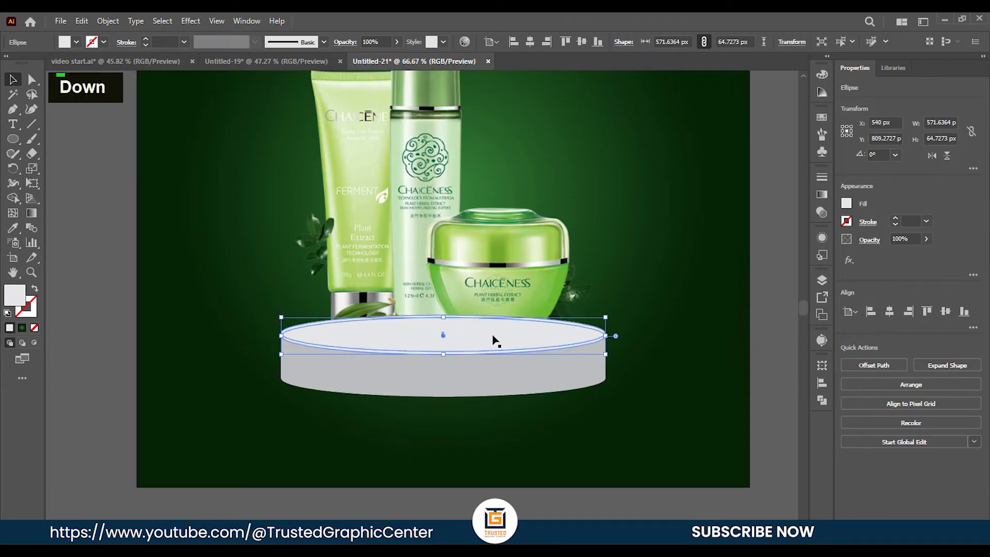
{"action": "key", "text": "Down"}
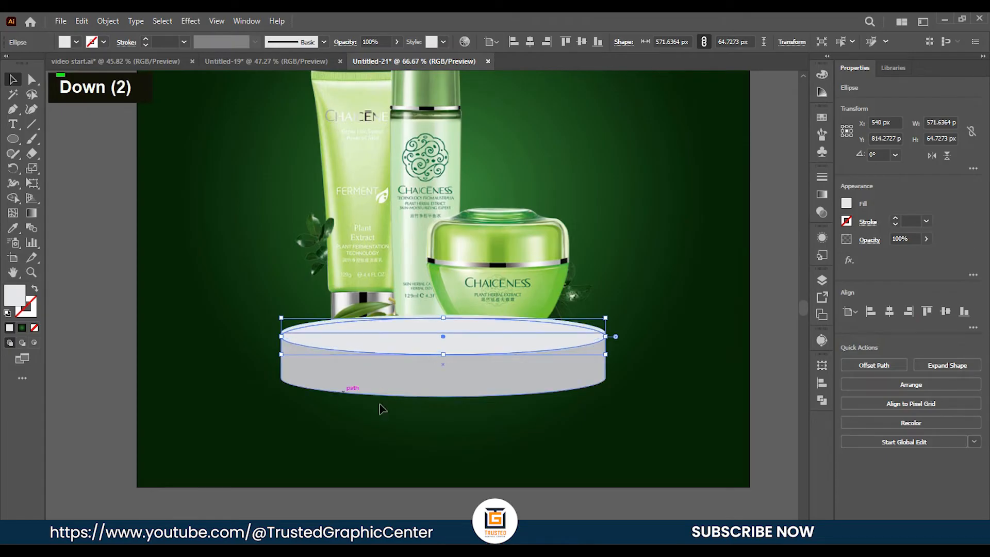
Step: Fill the podium's rim ellipse with the linear white-to-black gradient and recolor its starting stop with an orange swatch
{"action": "left_click", "coordinate": [77, 41]}
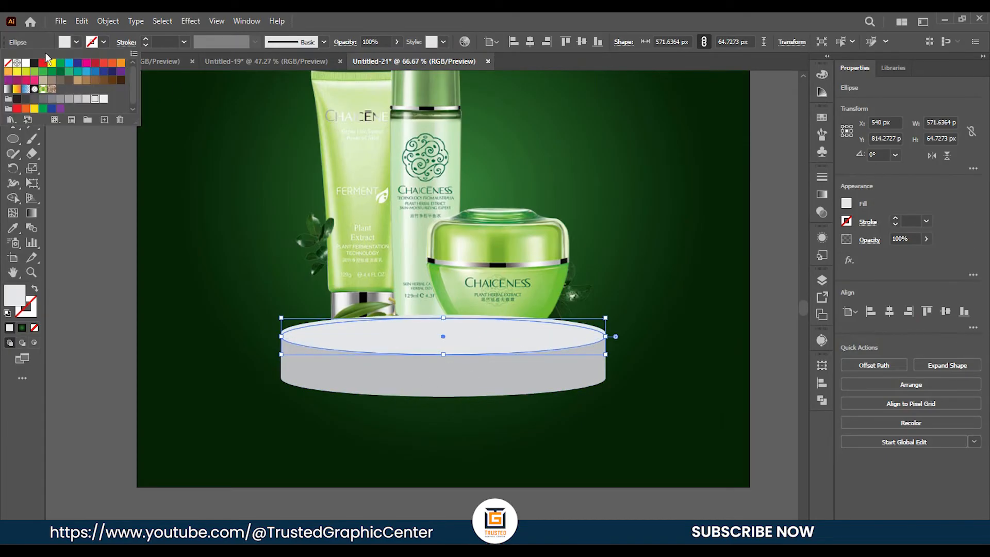
{"action": "left_click", "coordinate": [16, 90]}
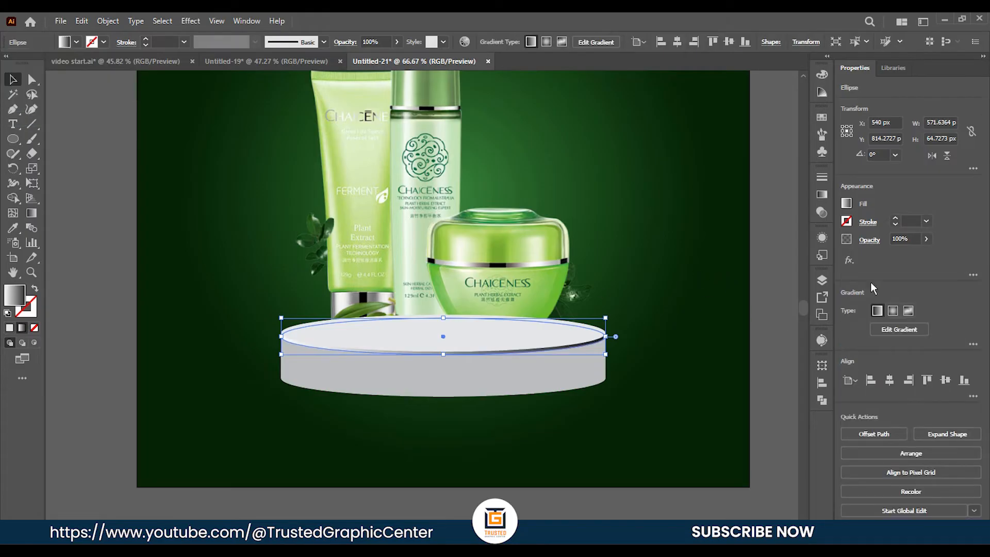
{"action": "left_click", "coordinate": [822, 195]}
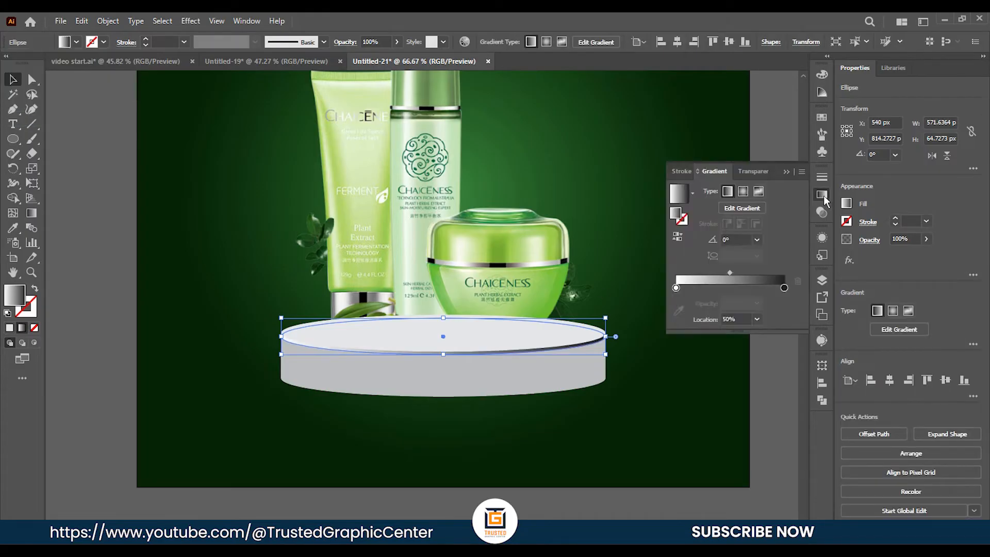
{"action": "double_click", "coordinate": [676, 288]}
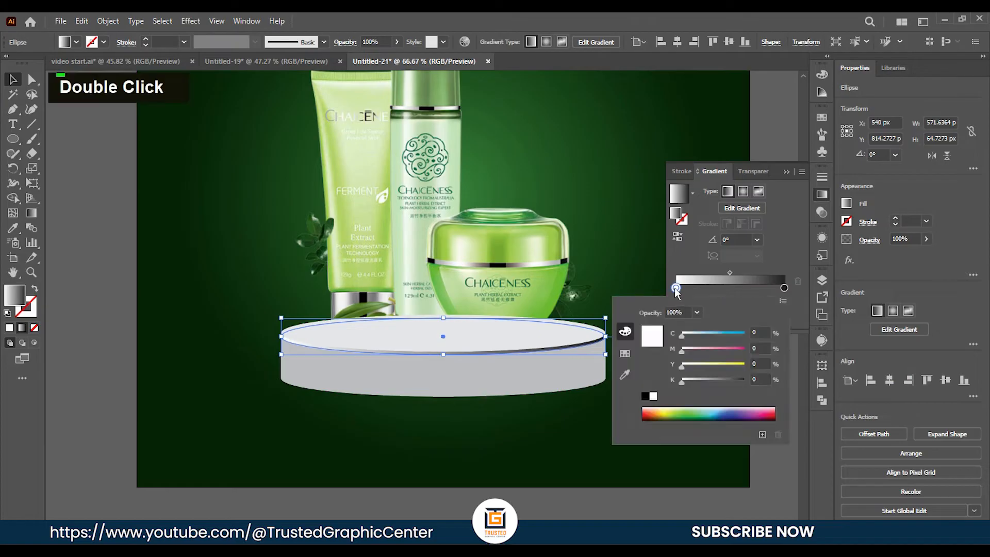
{"action": "left_click", "coordinate": [625, 354]}
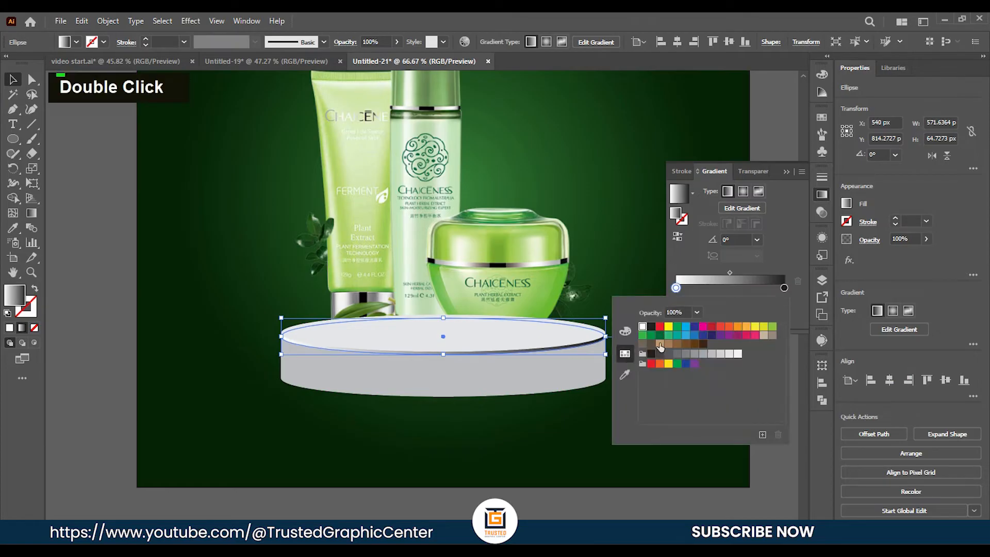
{"action": "left_click", "coordinate": [730, 327]}
{"action": "left_click", "coordinate": [738, 327]}
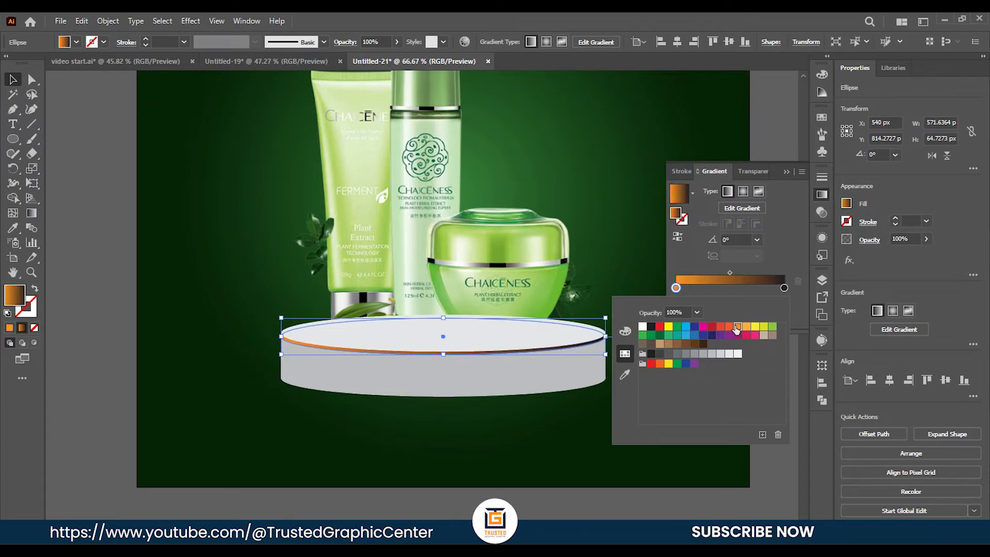
Step: Set the rim gradient's end stop to the same orange as the start, add a yellow stop near the middle, and deselect the ellipse
{"action": "double_click", "coordinate": [785, 288]}
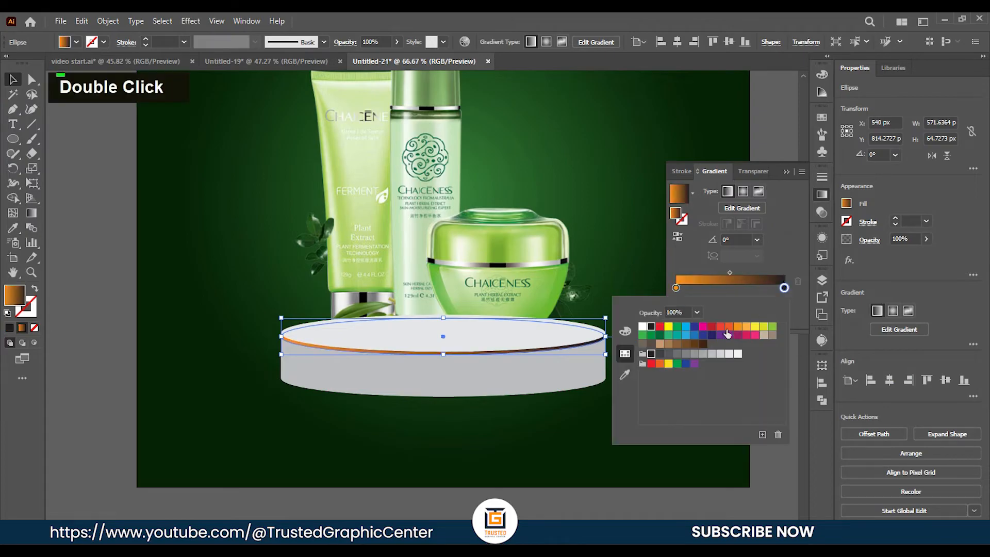
{"action": "left_click", "coordinate": [729, 327]}
{"action": "double_click", "coordinate": [736, 288]}
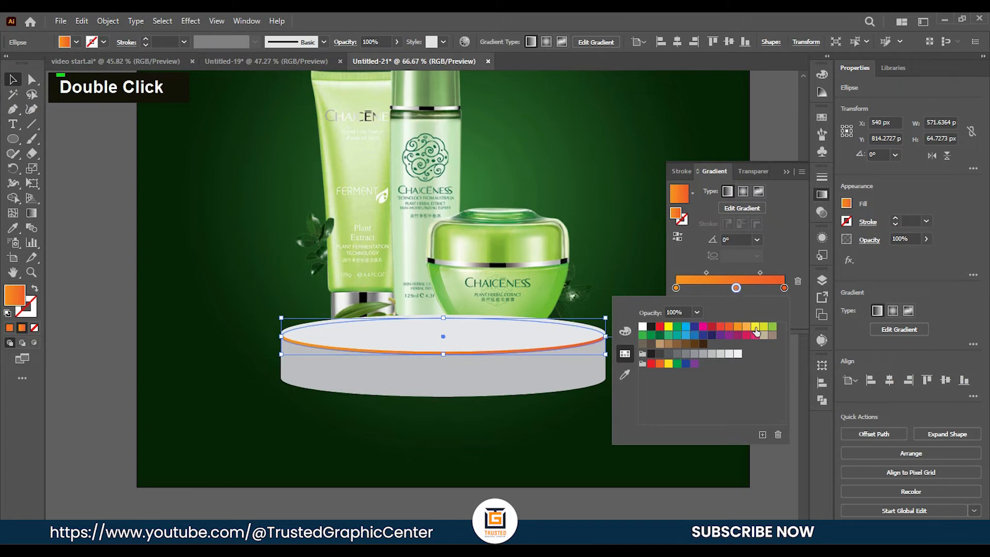
{"action": "left_click", "coordinate": [755, 327]}
{"action": "double_click", "coordinate": [784, 288]}
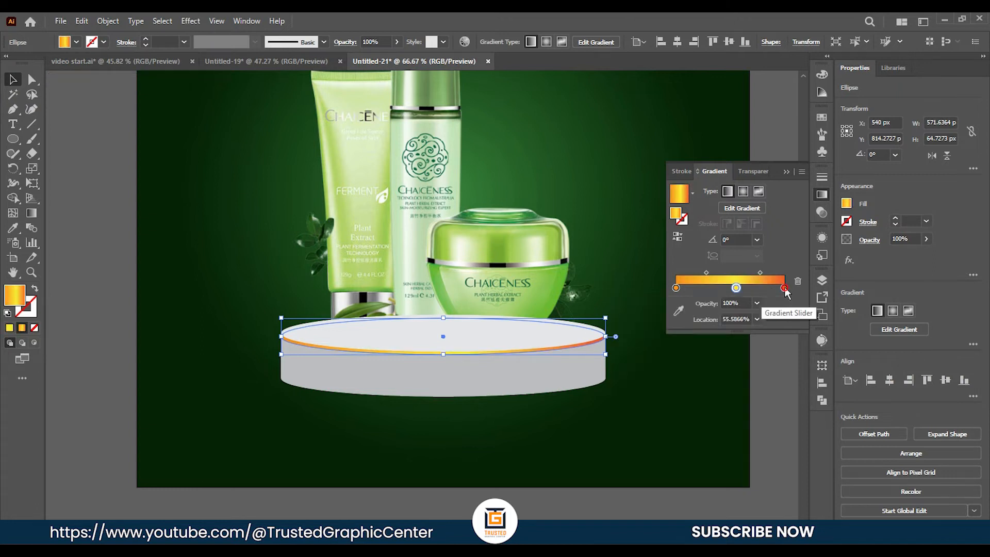
{"action": "left_click", "coordinate": [738, 326]}
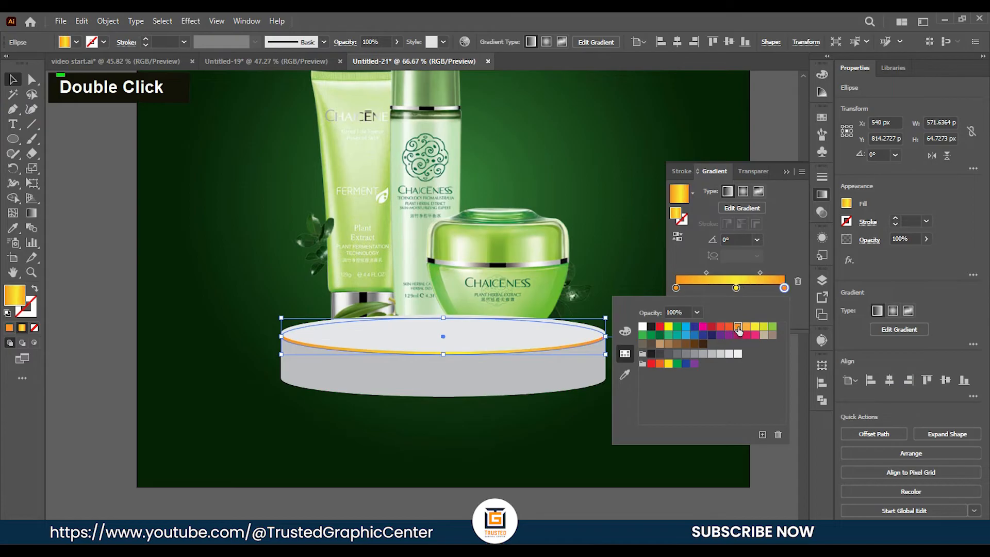
{"action": "left_click", "coordinate": [788, 175]}
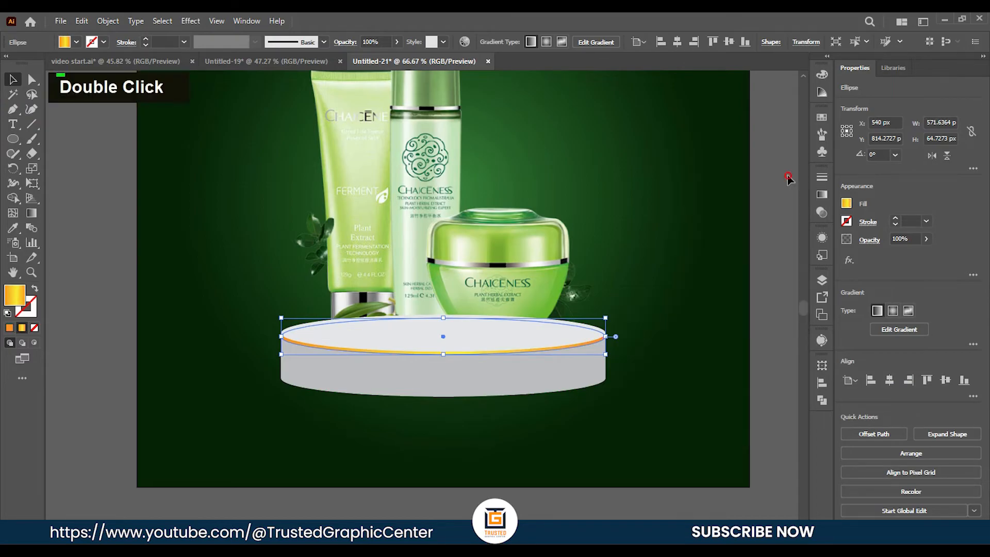
{"action": "left_click", "coordinate": [97, 207]}
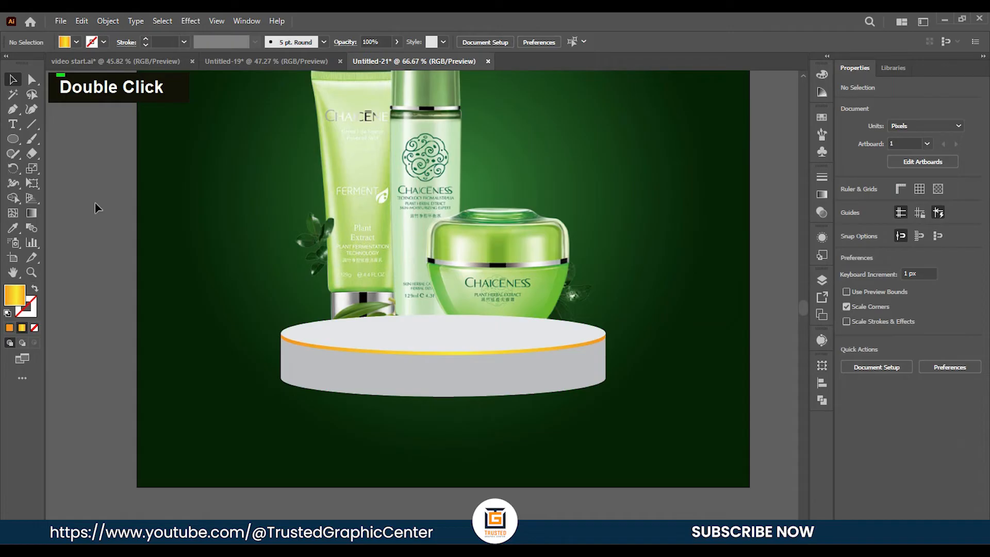
Step: Group the podium's side shape, rim ellipse and top ellipse together and deselect the group
{"action": "left_click", "coordinate": [464, 369]}
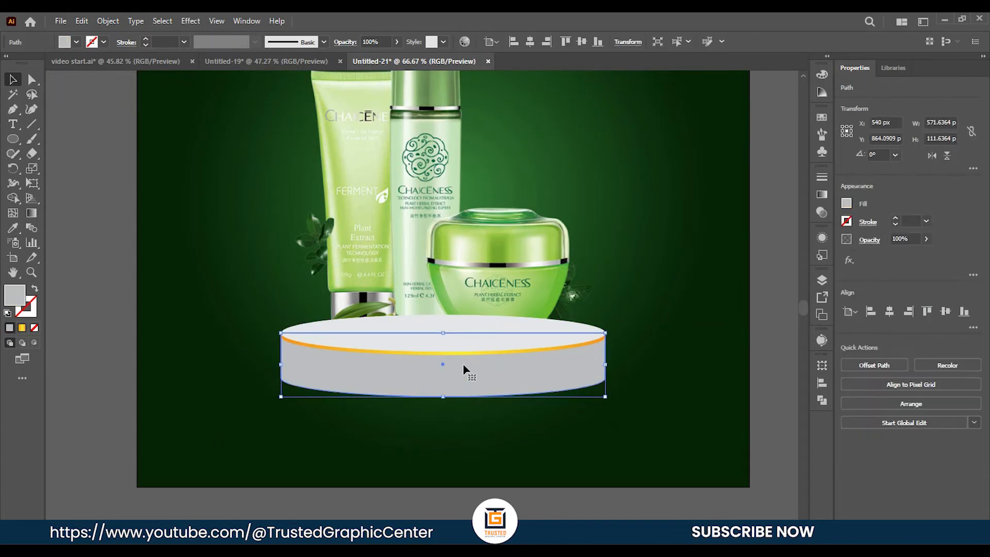
{"action": "left_click", "coordinate": [463, 353], "text": "shift"}
{"action": "left_click", "coordinate": [463, 353], "text": "shift"}
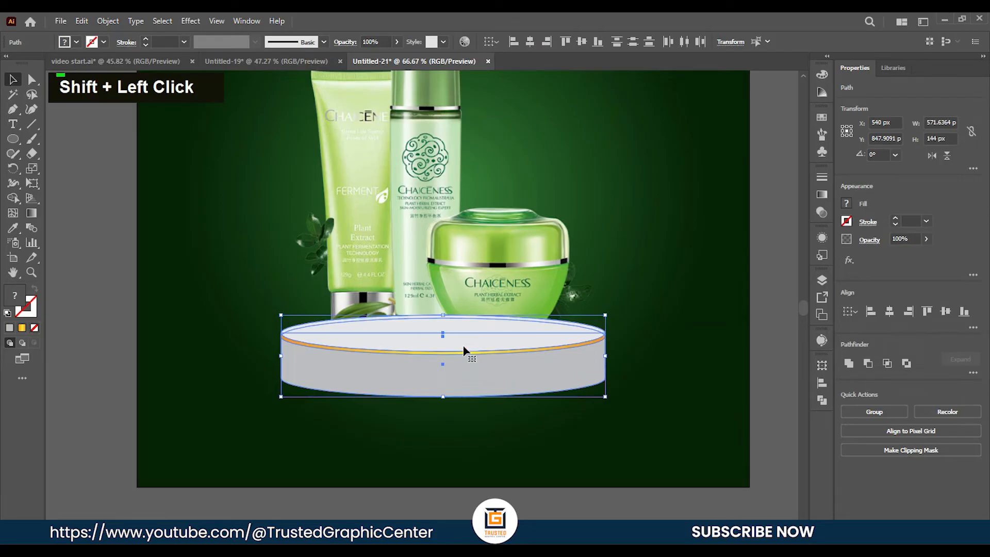
{"action": "key", "text": "ctrl+g"}
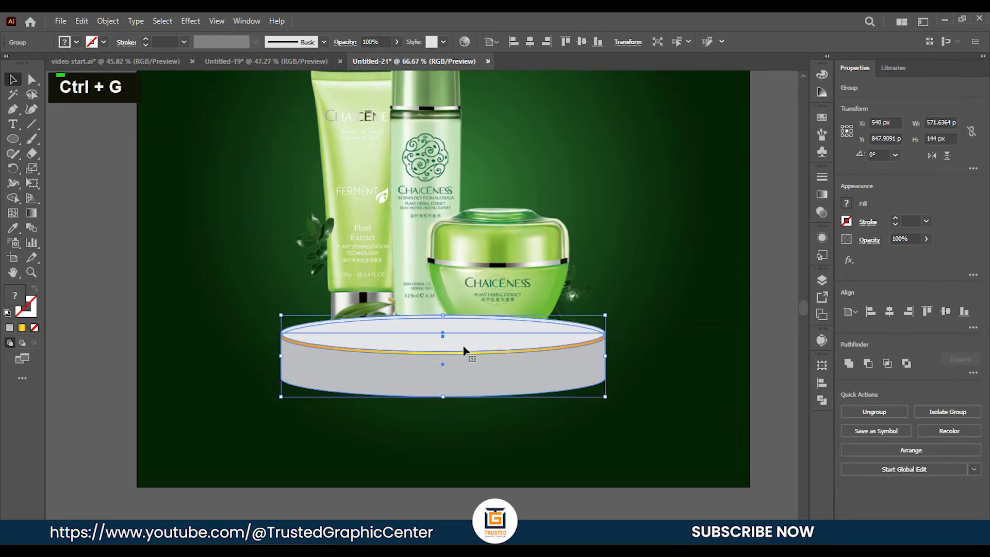
{"action": "left_click", "coordinate": [760, 318]}
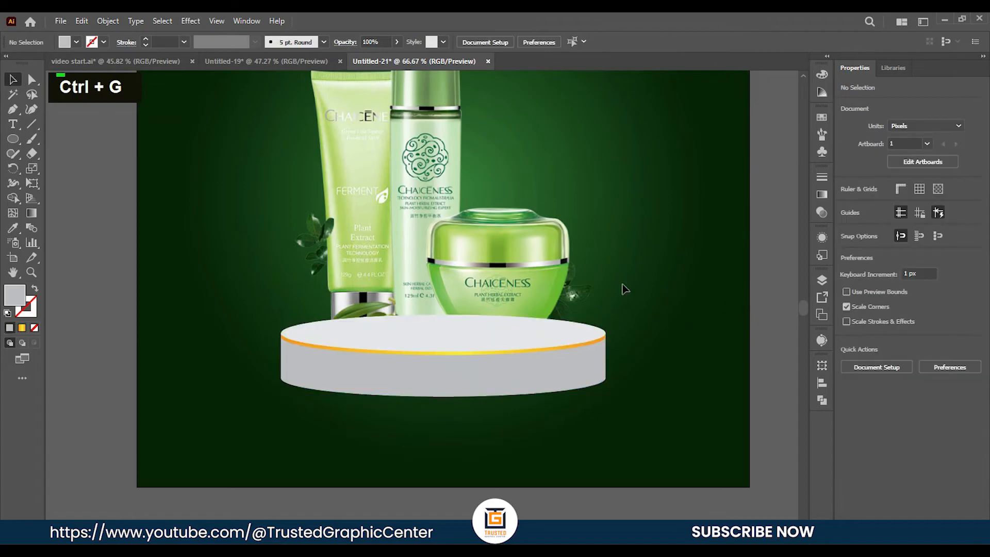
Step: Bring the cosmetic product image to the front of the podium and deselect it
{"action": "left_click", "coordinate": [466, 246]}
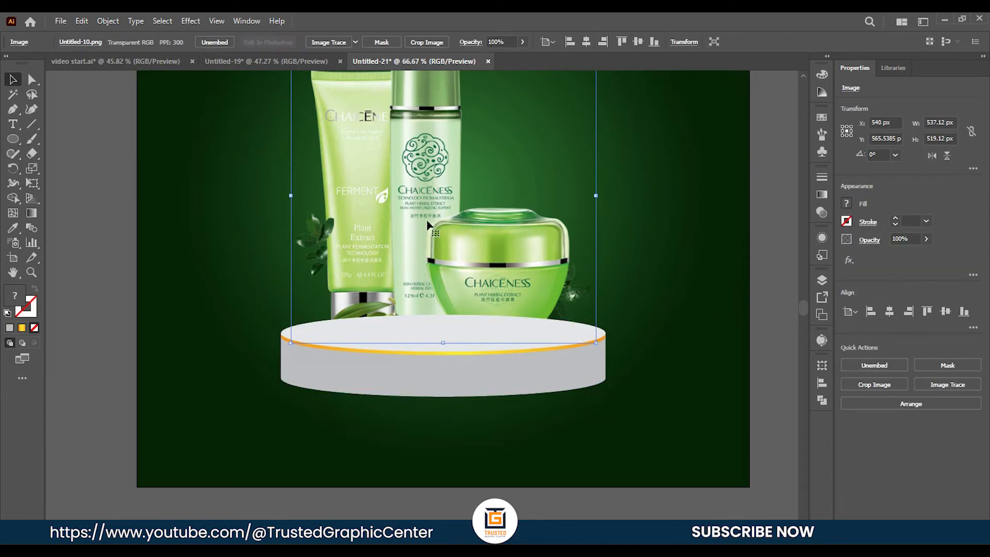
{"action": "right_click", "coordinate": [412, 206]}
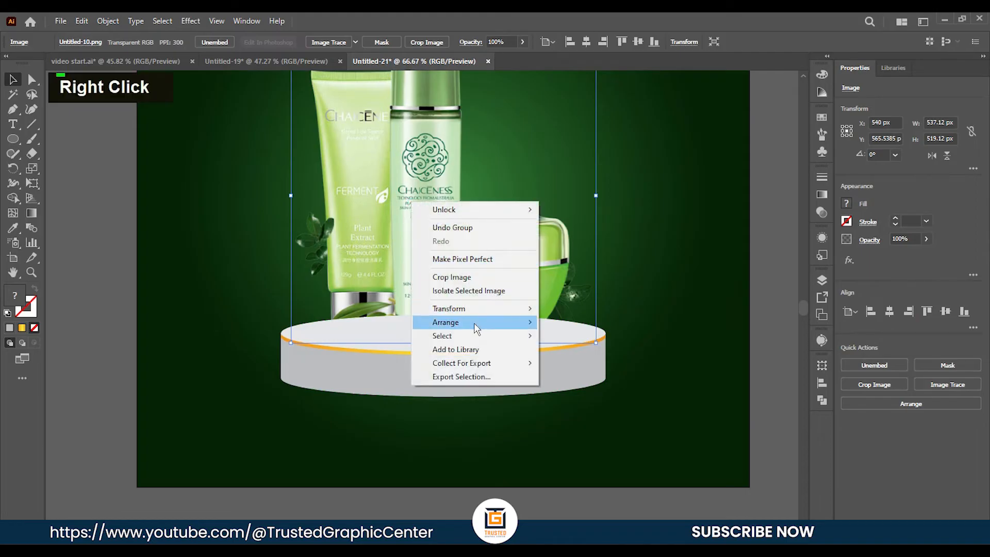
{"action": "mouse_move", "coordinate": [515, 322]}
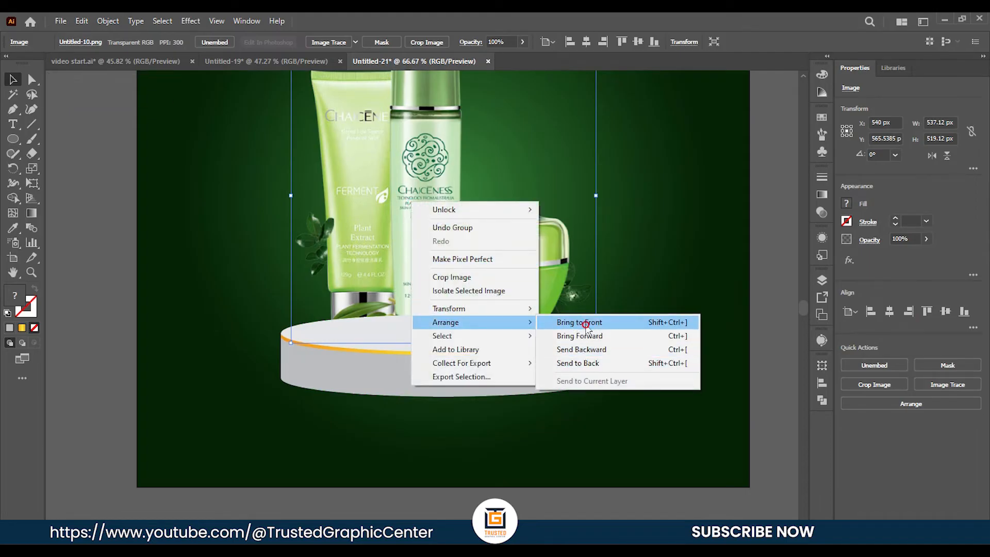
{"action": "left_click", "coordinate": [557, 321]}
{"action": "scroll", "coordinate": [548, 321], "scroll_direction": "down", "scroll_amount": 2, "text": "alt"}
{"action": "left_click", "coordinate": [615, 312]}
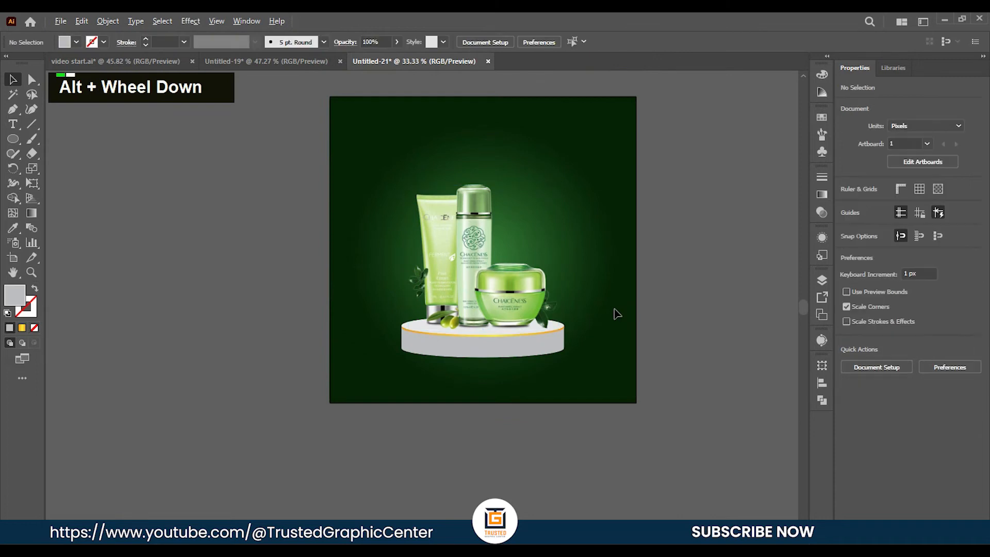
{"action": "scroll", "coordinate": [617, 314], "scroll_direction": "up", "scroll_amount": 1, "text": "alt"}
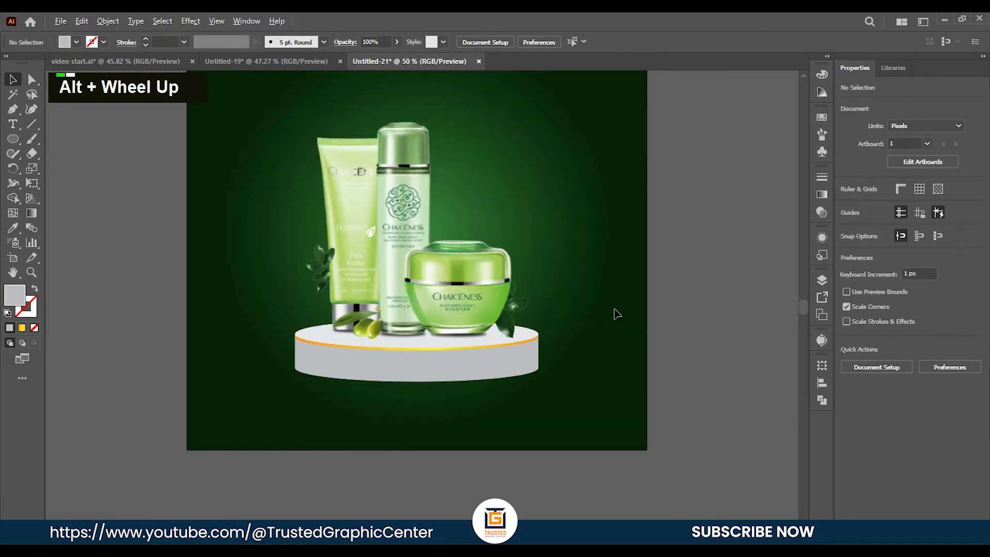
Step: Nudge the product image slightly down on the podium and align the image and podium on their horizontal centers
{"action": "left_click", "coordinate": [458, 286]}
{"action": "key", "text": "Down"}
{"action": "key", "text": "Down"}
{"action": "left_click", "coordinate": [593, 393]}
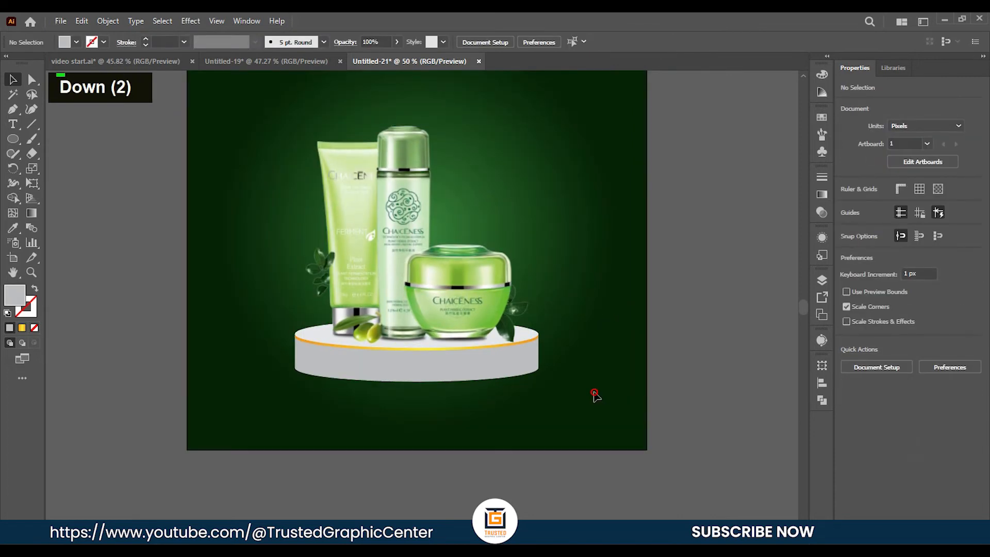
{"action": "left_click_drag", "start_coordinate": [592, 393], "coordinate": [258, 201]}
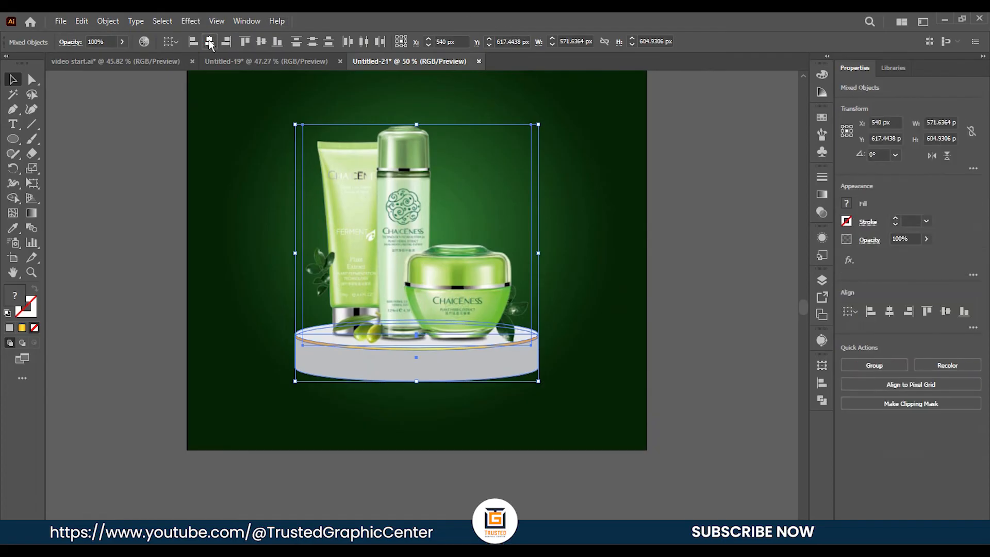
{"action": "left_click", "coordinate": [623, 379]}
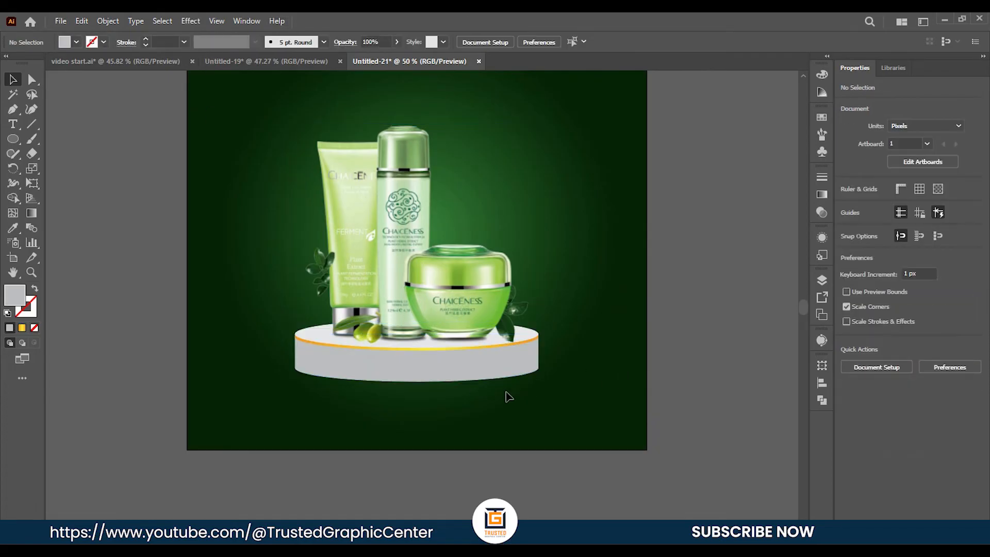
Step: Draw a flat ellipse about 636 × 47 px just below the podium, slightly wider than its base
{"action": "scroll", "coordinate": [610, 390], "scroll_direction": "up", "scroll_amount": 2}
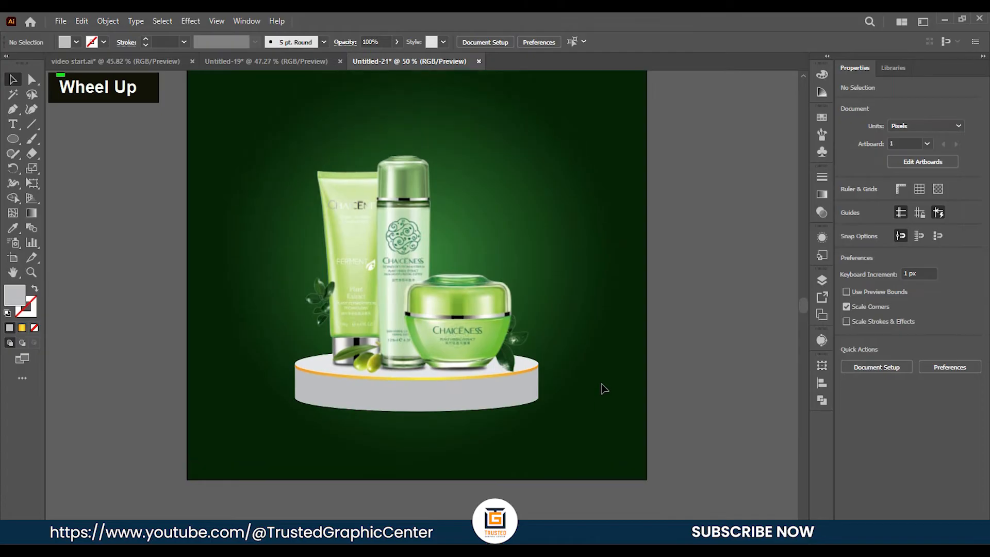
{"action": "scroll", "coordinate": [597, 396], "scroll_direction": "down", "scroll_amount": 1}
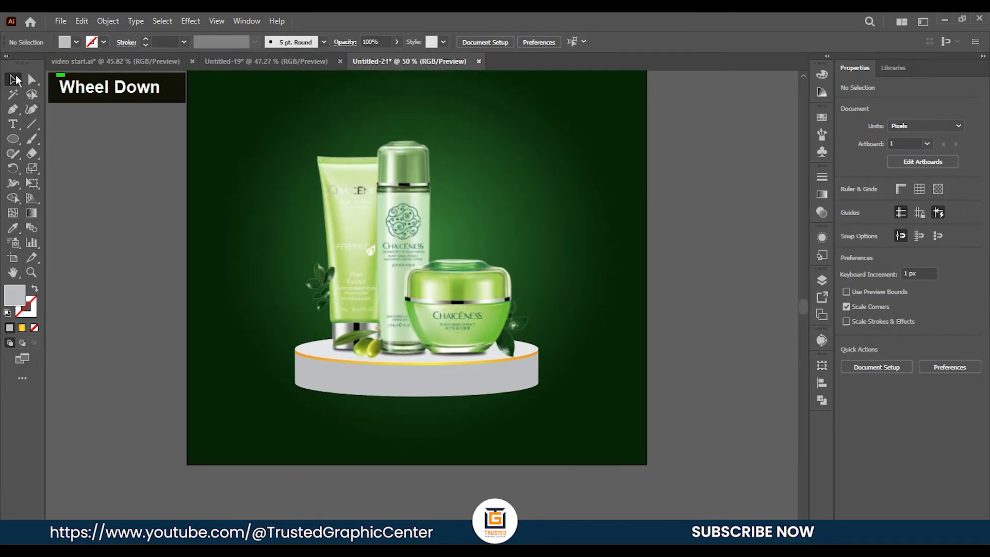
{"action": "right_click", "coordinate": [8, 144]}
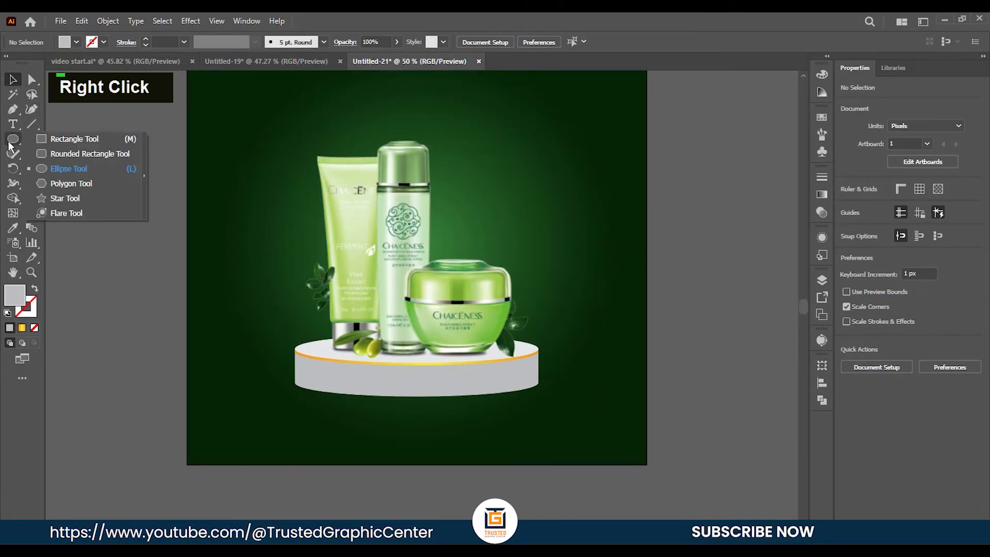
{"action": "left_click", "coordinate": [72, 166]}
{"action": "scroll", "coordinate": [321, 340], "scroll_direction": "down", "scroll_amount": 2}
{"action": "scroll", "coordinate": [321, 341], "scroll_direction": "down", "scroll_amount": 2}
{"action": "scroll", "coordinate": [343, 338], "scroll_direction": "up", "scroll_amount": 2}
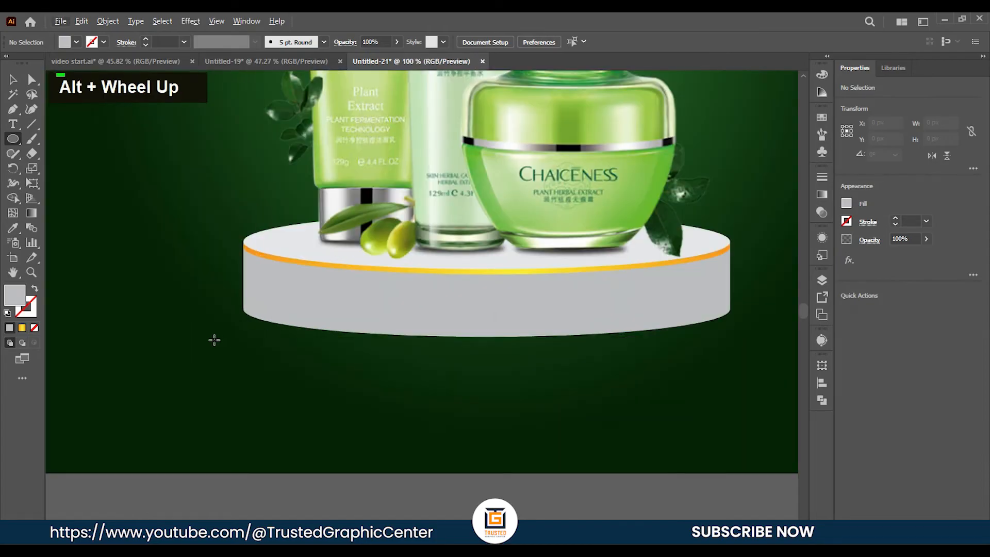
{"action": "left_click_drag", "start_coordinate": [218, 349], "coordinate": [764, 393]}
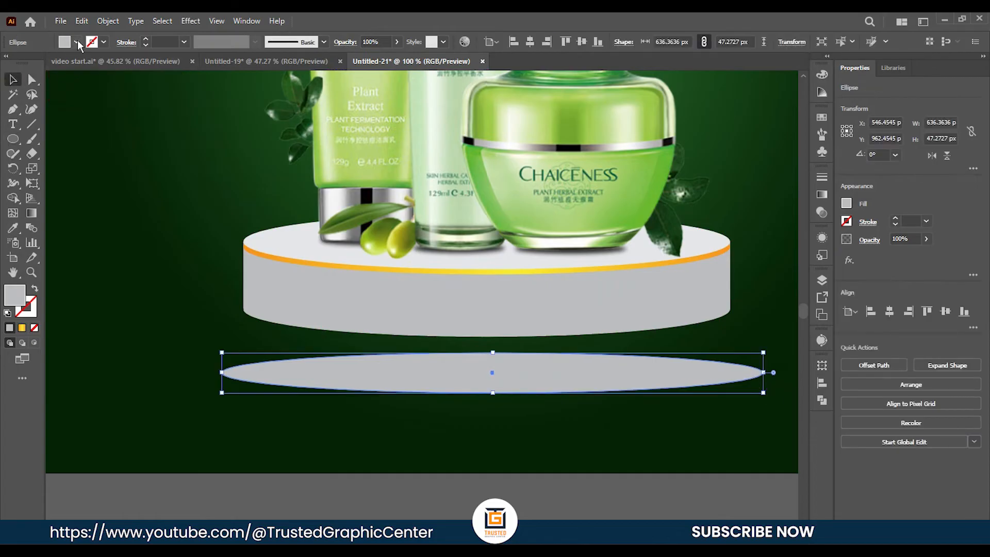
Step: Fill the flat ellipse with black and move it slightly up, closer to the podium's base
{"action": "left_click", "coordinate": [76, 42]}
{"action": "left_click", "coordinate": [34, 64]}
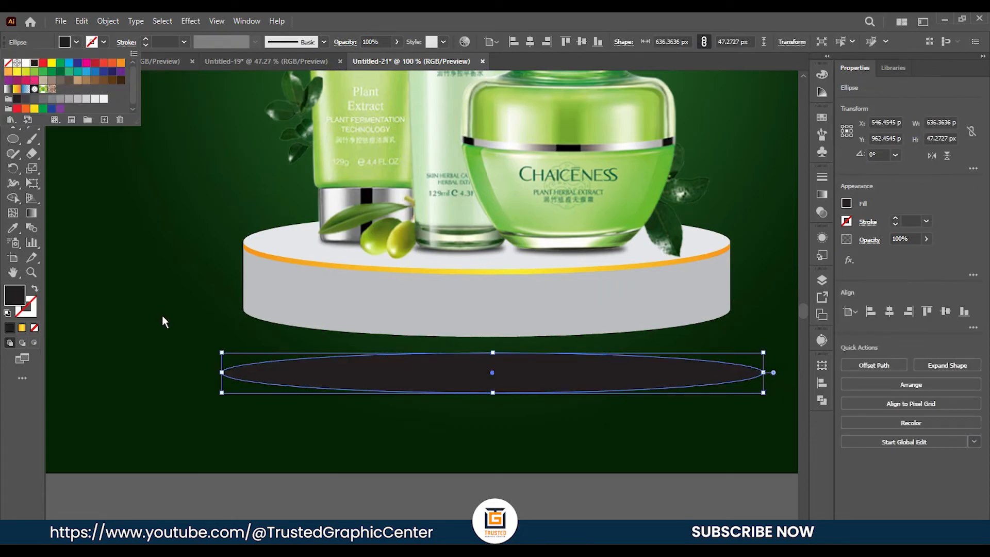
{"action": "left_click", "coordinate": [163, 317]}
{"action": "left_click_drag", "start_coordinate": [494, 374], "coordinate": [494, 364]}
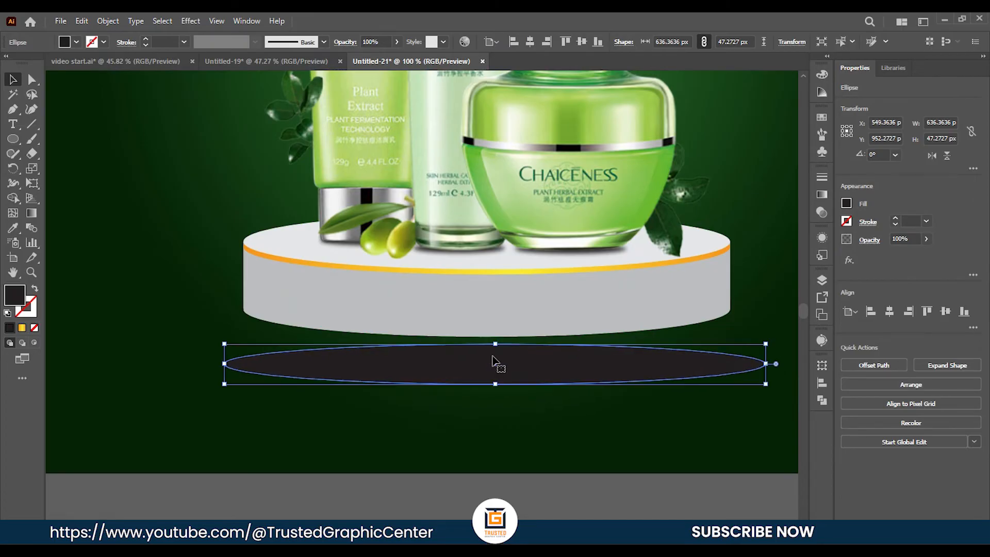
Step: Apply a Gaussian Blur with a 50 px radius to the black ellipse
{"action": "left_click", "coordinate": [190, 20]}
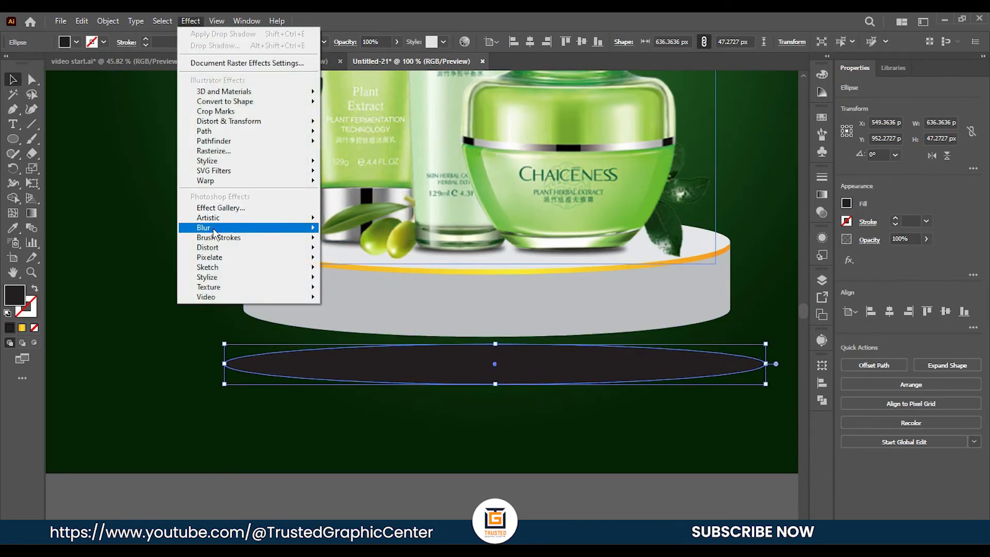
{"action": "mouse_move", "coordinate": [207, 227]}
{"action": "left_click", "coordinate": [355, 227]}
{"action": "left_click_drag", "start_coordinate": [588, 233], "coordinate": [676, 233]}
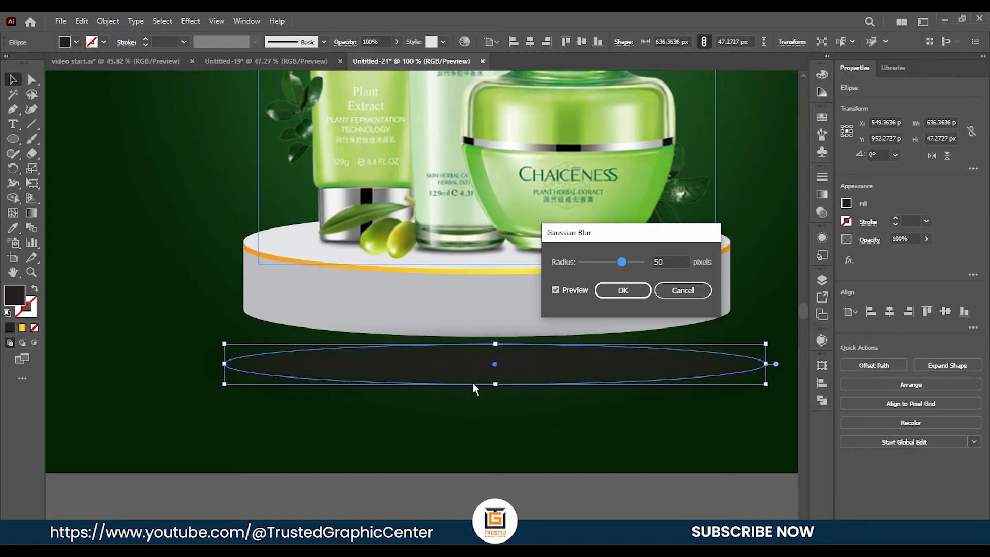
{"action": "left_click", "coordinate": [635, 291]}
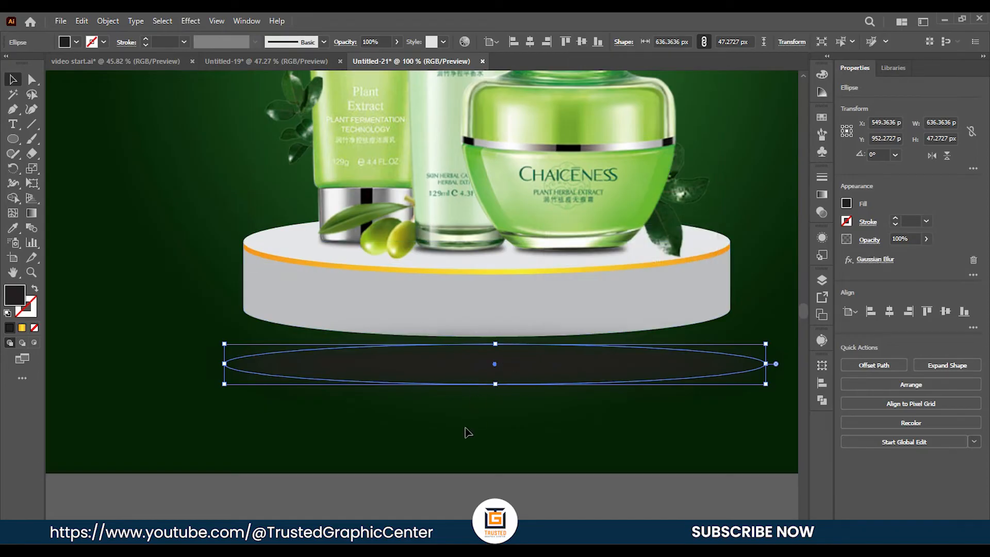
Step: Move the blurred black ellipse up over the lower part of the podium as its shadow
{"action": "left_click", "coordinate": [468, 431]}
{"action": "left_click", "coordinate": [443, 383]}
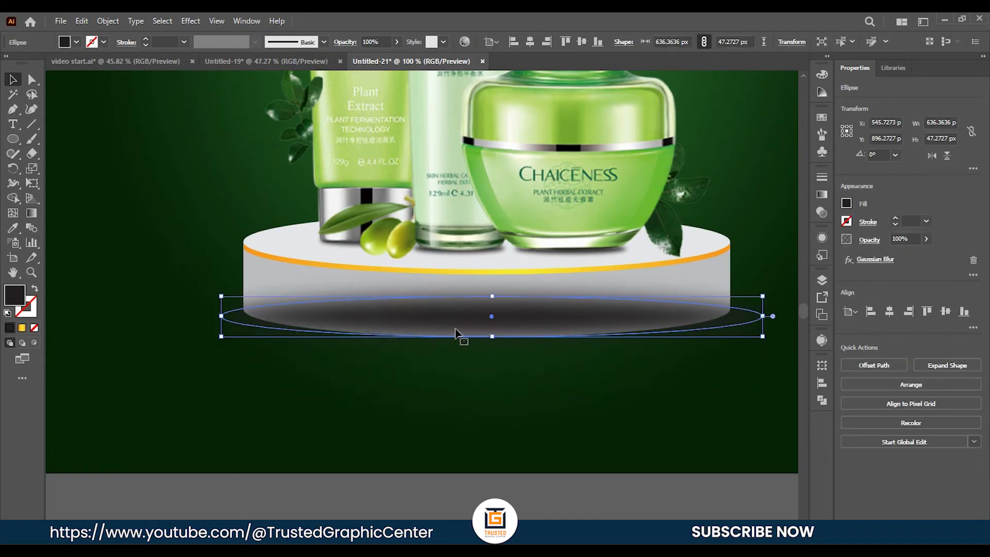
Step: Bring the podium shapes and the product image to the front, above the blurred shadow ellipse
{"action": "scroll", "coordinate": [460, 335], "scroll_direction": "down", "scroll_amount": 1, "text": "alt"}
{"action": "scroll", "coordinate": [500, 315], "scroll_direction": "right", "scroll_amount": 2, "text": "ctrl"}
{"action": "left_click", "coordinate": [342, 370]}
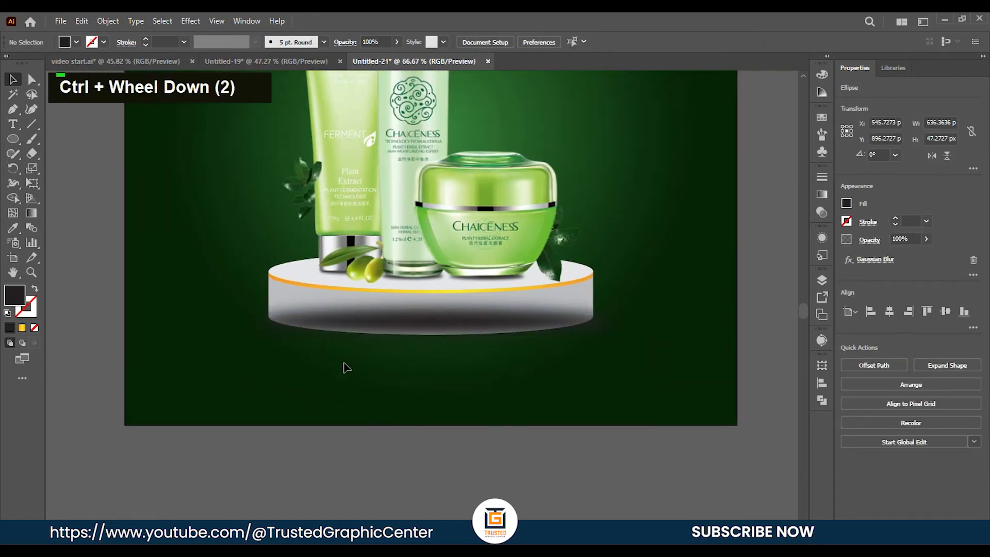
{"action": "left_click", "coordinate": [285, 289]}
{"action": "left_click", "coordinate": [273, 295], "text": "shift"}
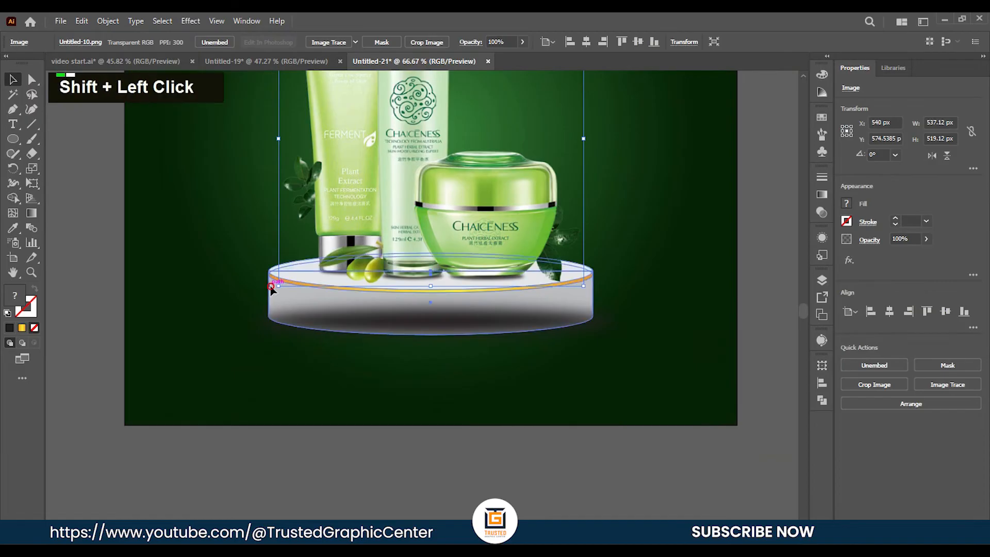
{"action": "right_click", "coordinate": [374, 177]}
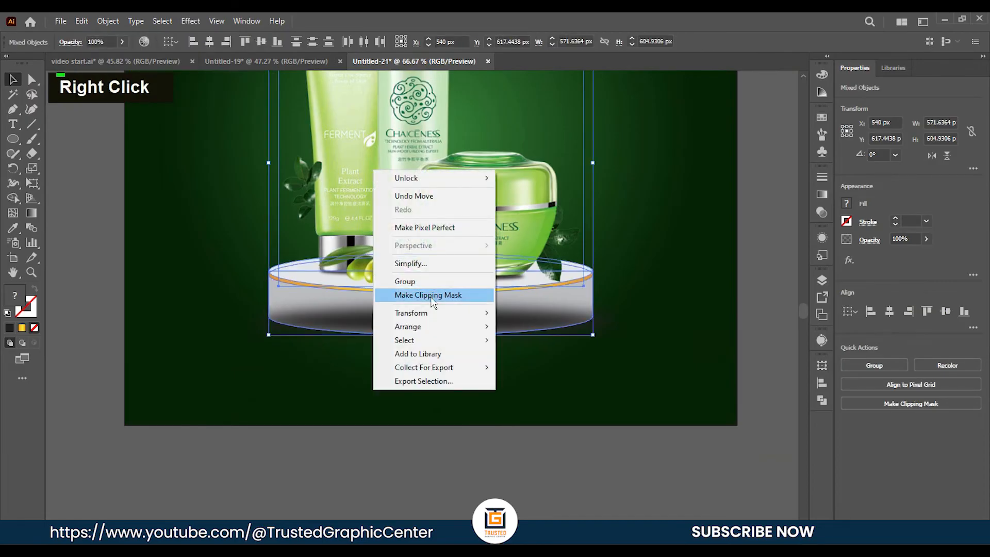
{"action": "mouse_move", "coordinate": [465, 326]}
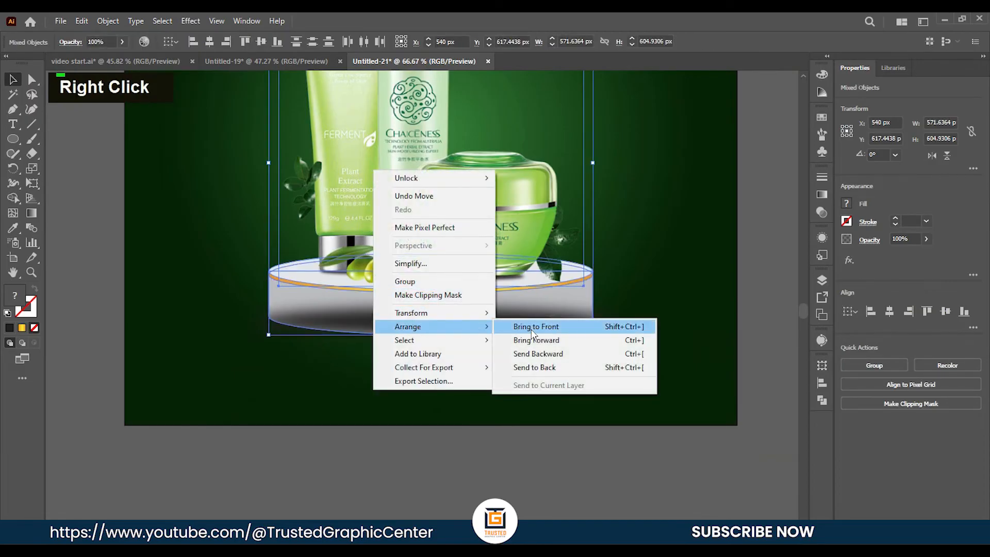
{"action": "left_click", "coordinate": [532, 331]}
{"action": "left_click", "coordinate": [461, 400]}
Step: Resize the shadow ellipse to about 609 × 69 px and position it centred under the podium's base
{"action": "left_click", "coordinate": [567, 344]}
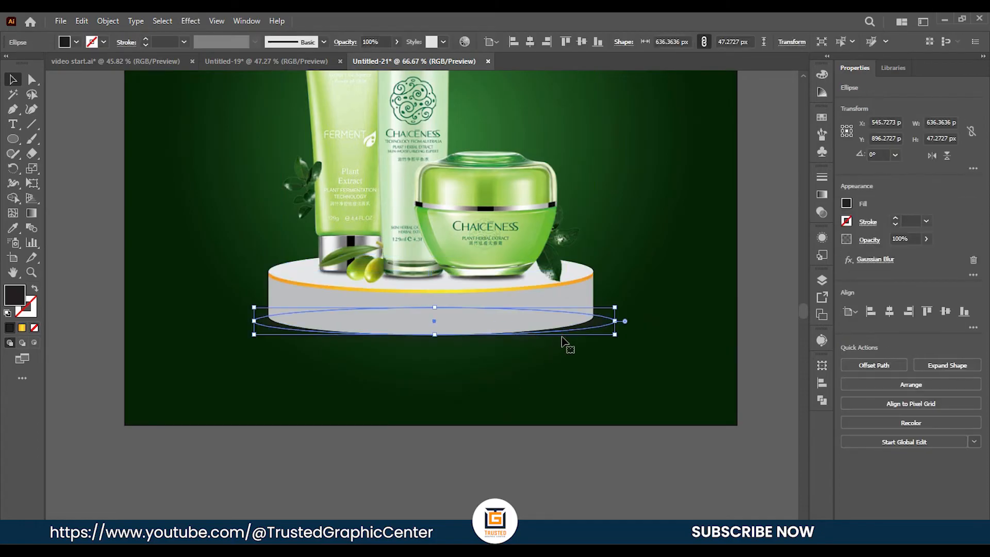
{"action": "key", "text": "Down"}
{"action": "left_click_drag", "start_coordinate": [435, 339], "coordinate": [431, 342]}
{"action": "key", "text": "Down"}
{"action": "key", "text": "Down"}
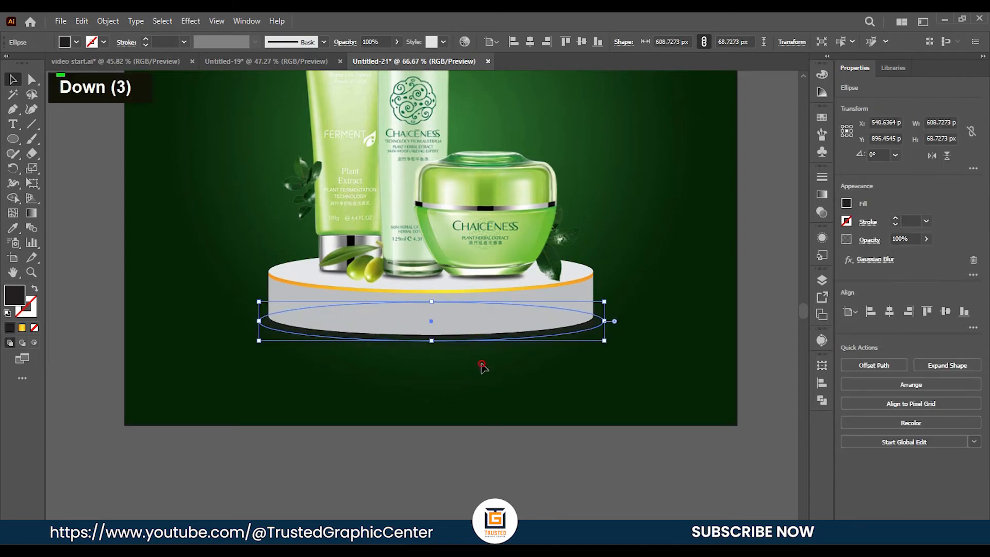
Step: Change the shadow ellipse's fill to pure black, 000000
{"action": "scroll", "coordinate": [498, 346], "scroll_direction": "up", "scroll_amount": 1, "text": "alt"}
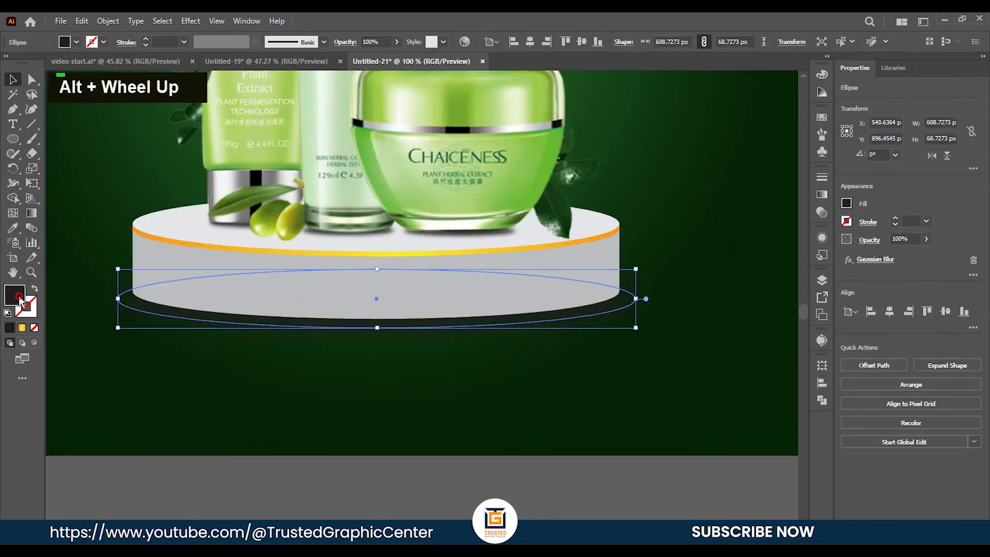
{"action": "double_click", "coordinate": [19, 299]}
{"action": "left_click_drag", "start_coordinate": [350, 351], "coordinate": [343, 369]}
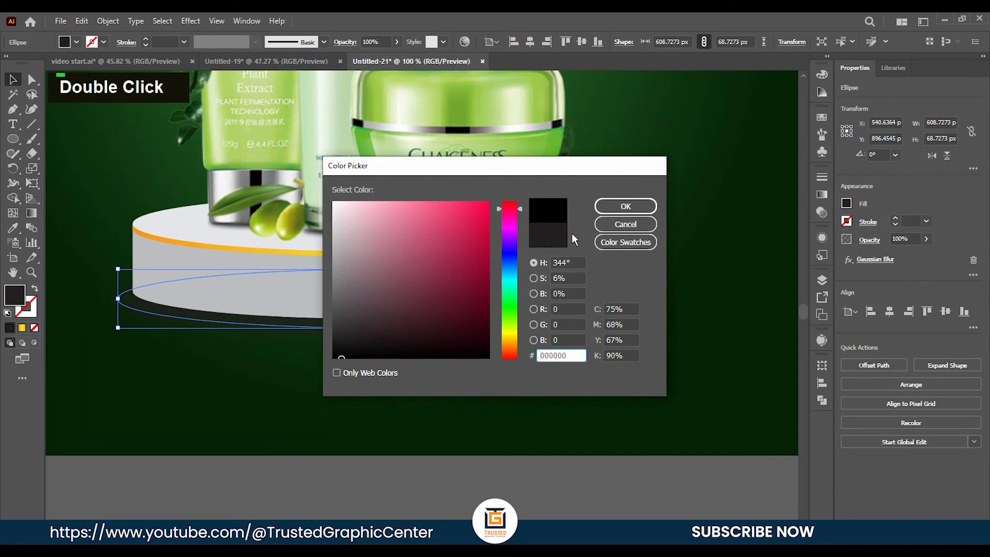
{"action": "left_click", "coordinate": [626, 206]}
{"action": "left_click", "coordinate": [411, 404]}
Step: Lower the podium shadow's opacity to 83%
{"action": "scroll", "coordinate": [582, 373], "scroll_direction": "down", "scroll_amount": 1, "text": "alt"}
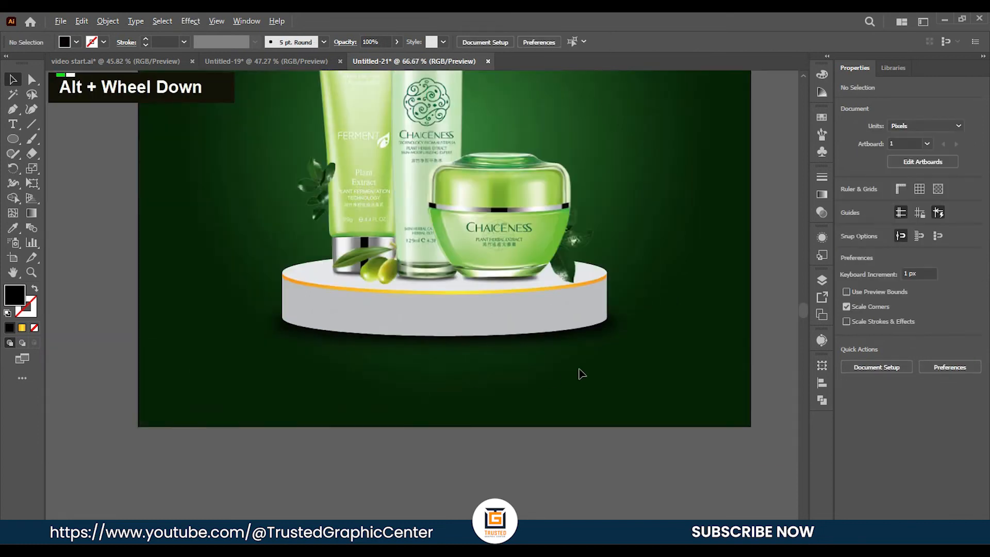
{"action": "scroll", "coordinate": [581, 373], "scroll_direction": "down", "scroll_amount": 1, "text": "alt"}
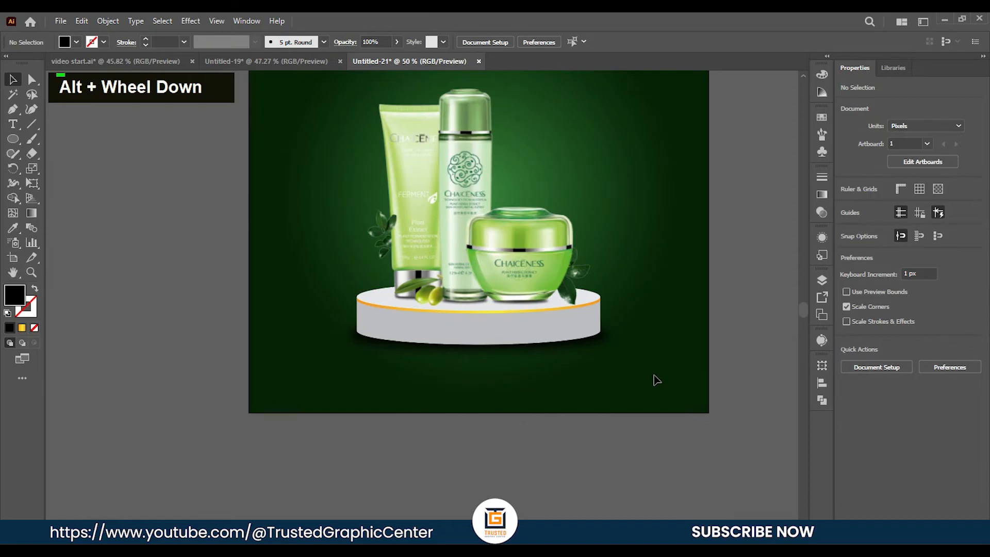
{"action": "scroll", "coordinate": [658, 380], "scroll_direction": "up", "scroll_amount": 2}
{"action": "left_click", "coordinate": [588, 394]}
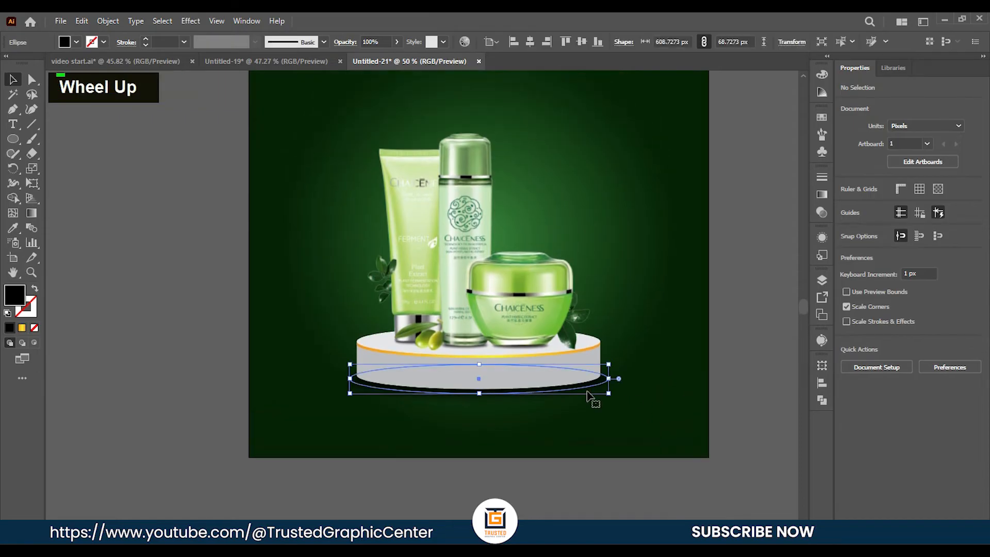
{"action": "left_click", "coordinate": [397, 41]}
{"action": "left_click_drag", "start_coordinate": [396, 56], "coordinate": [386, 56]}
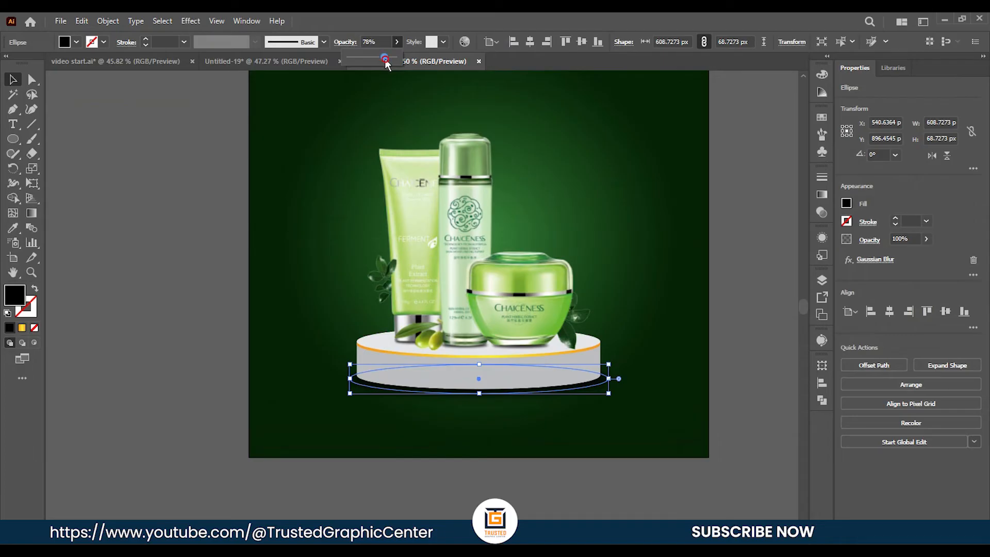
{"action": "left_click", "coordinate": [243, 313]}
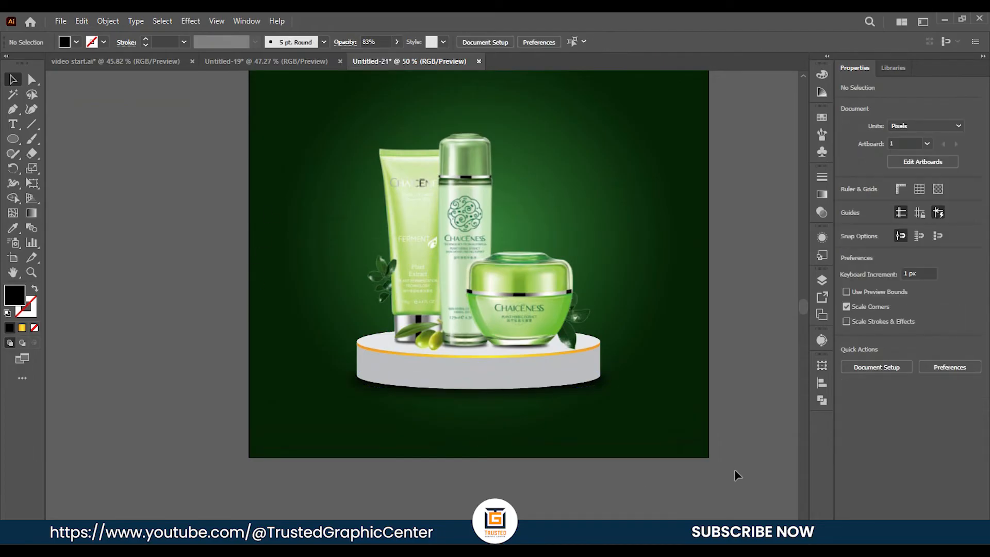
Step: Copy the FRESH PRODUCT title with its web address from Untitled-19 into Untitled-21 and place it above the products
{"action": "scroll", "coordinate": [710, 429], "scroll_direction": "up", "scroll_amount": 3}
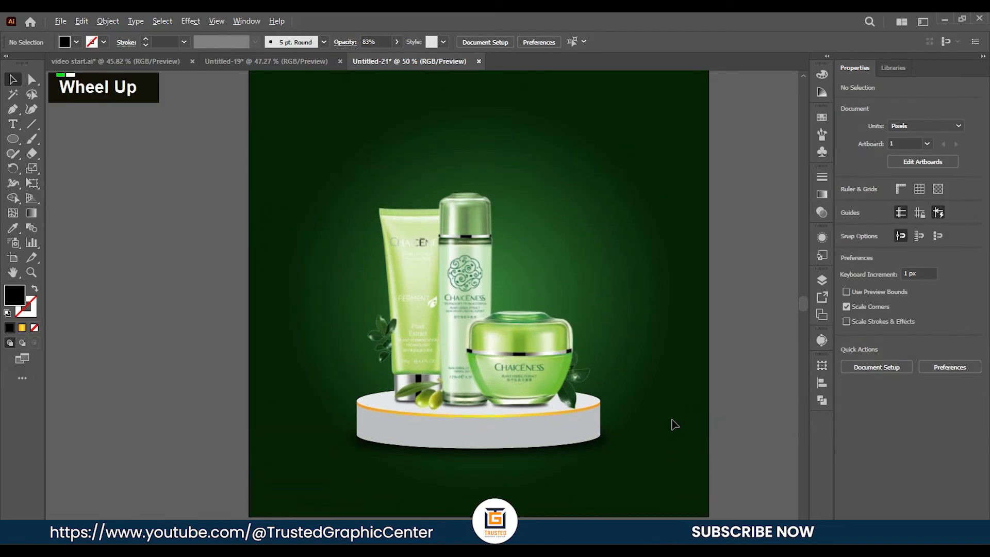
{"action": "scroll", "coordinate": [671, 431], "scroll_direction": "down", "scroll_amount": 2, "text": "alt"}
{"action": "scroll", "coordinate": [651, 433], "scroll_direction": "down", "scroll_amount": 2, "text": "ctrl"}
{"action": "scroll", "coordinate": [640, 425], "scroll_direction": "up", "scroll_amount": 2, "text": "alt"}
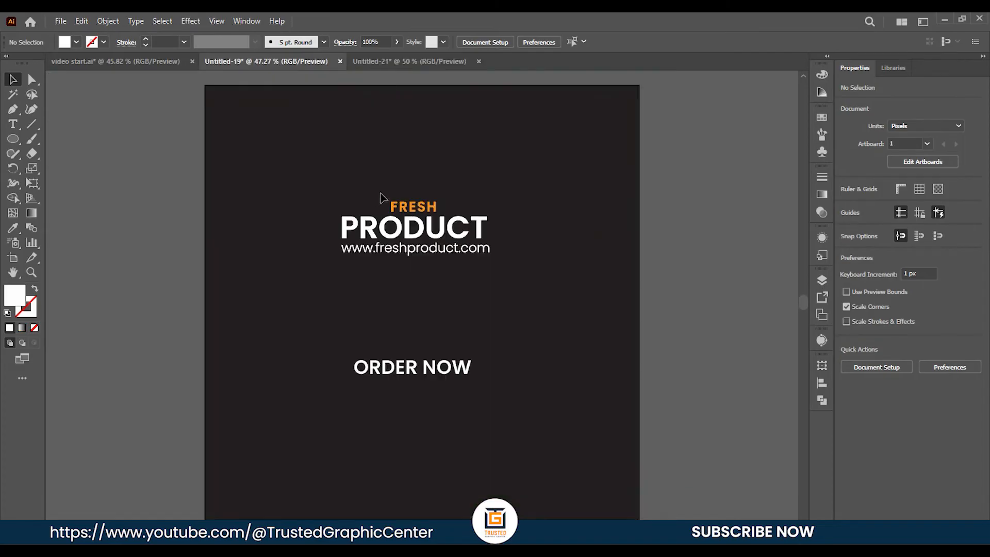
{"action": "left_click", "coordinate": [439, 222]}
{"action": "left_click_drag", "start_coordinate": [430, 212], "coordinate": [464, 132]}
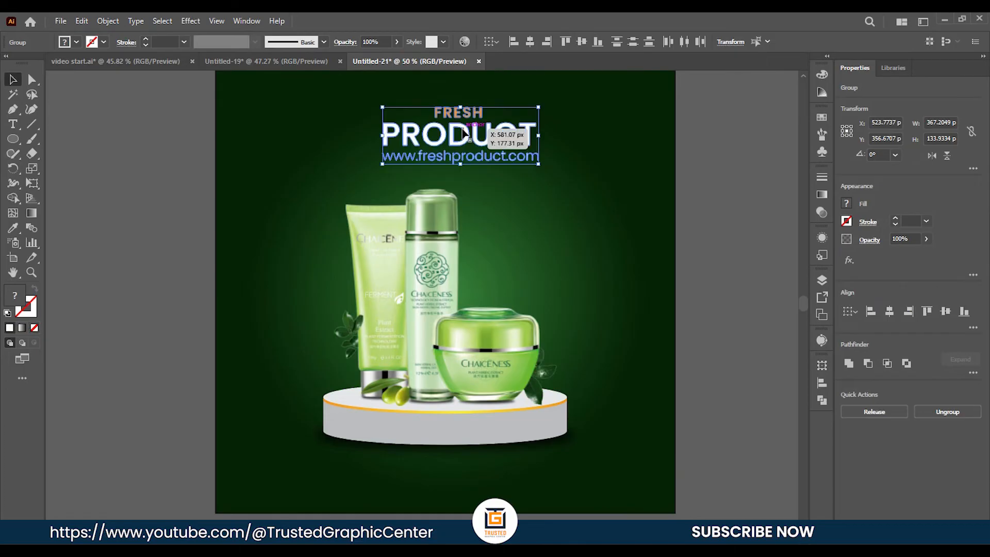
{"action": "scroll", "coordinate": [462, 131], "scroll_direction": "up", "scroll_amount": 1}
Step: Group the title texts, centre the group horizontally on the artboard and move it slightly up
{"action": "key", "text": "ctrl+g"}
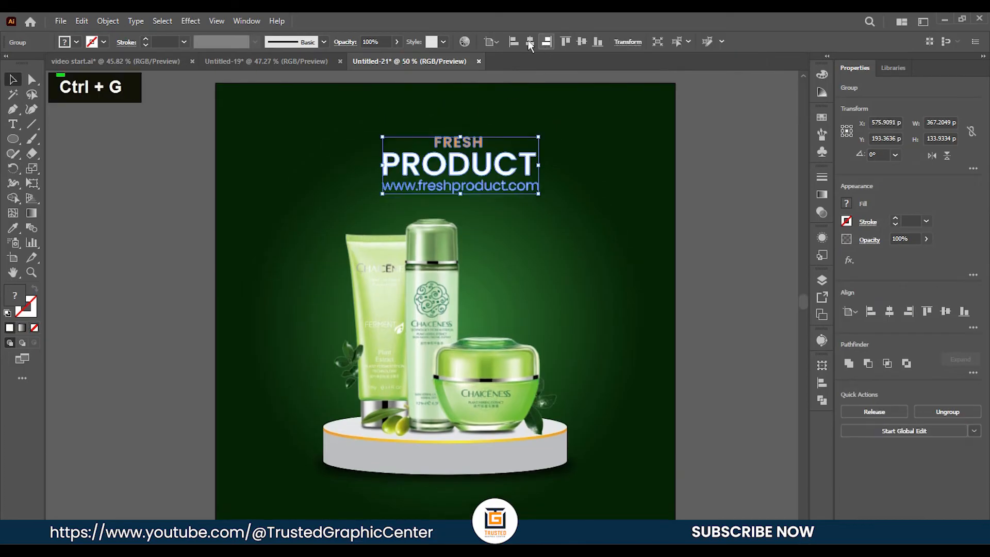
{"action": "left_click", "coordinate": [530, 42]}
{"action": "left_click_drag", "start_coordinate": [456, 164], "coordinate": [455, 150]}
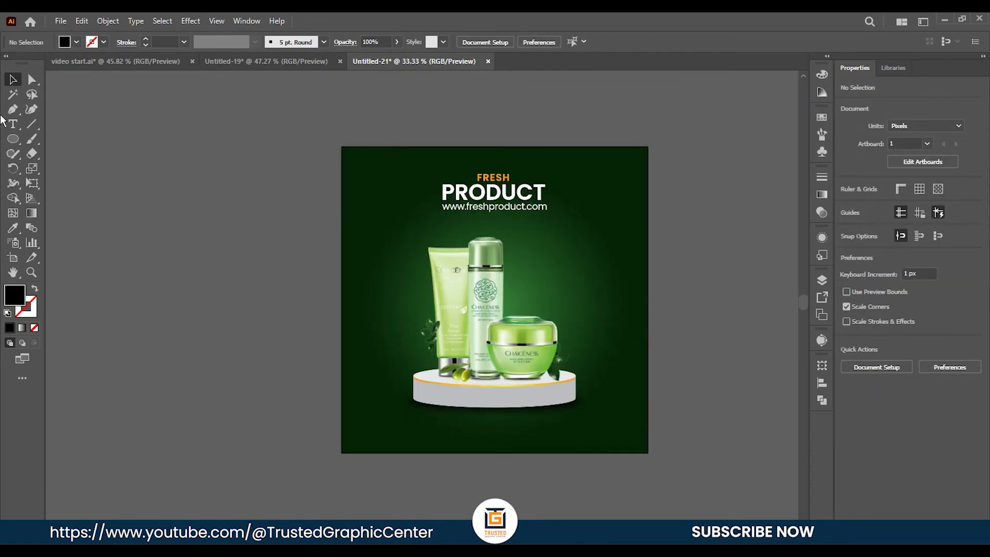
Step: Draw a circle about 124 px in diameter in the empty area to the right of the products
{"action": "right_click", "coordinate": [9, 143]}
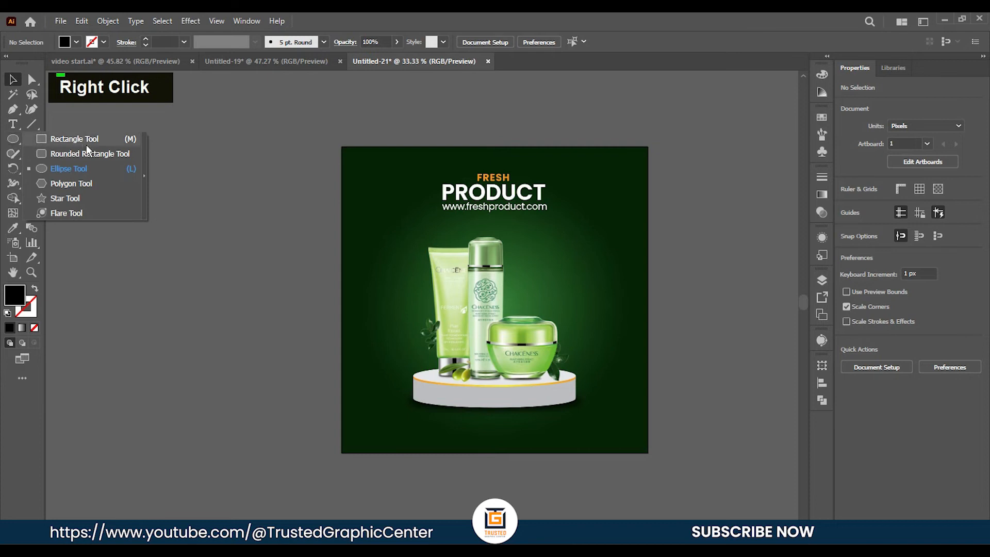
{"action": "left_click", "coordinate": [71, 169]}
{"action": "scroll", "coordinate": [661, 294], "scroll_direction": "up", "scroll_amount": 1}
{"action": "scroll", "coordinate": [522, 301], "scroll_direction": "up", "scroll_amount": 1}
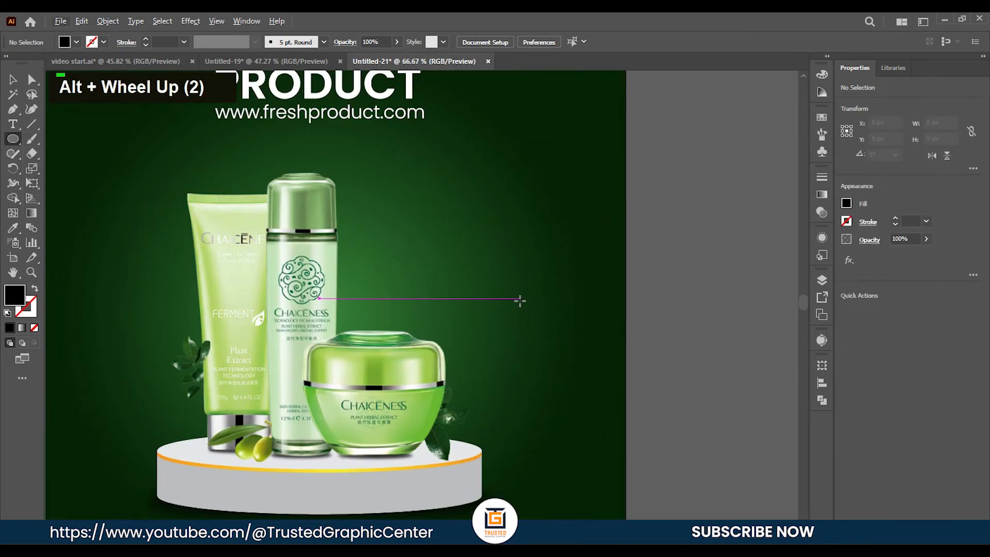
{"action": "left_click_drag", "start_coordinate": [495, 280], "coordinate": [556, 348]}
Step: Give the circle a white 1 pt stroke with no fill and move it slightly up
{"action": "left_click", "coordinate": [35, 288]}
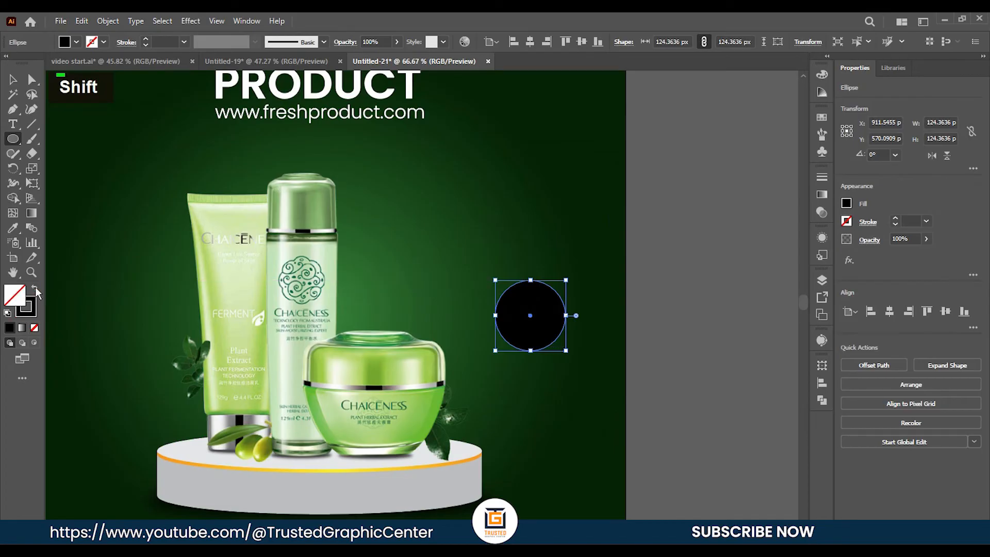
{"action": "left_click", "coordinate": [103, 43]}
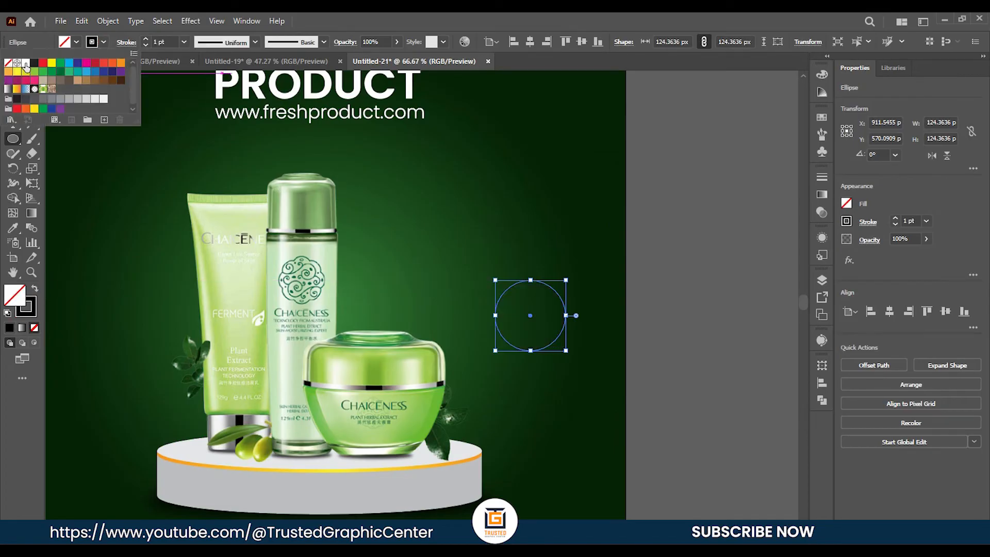
{"action": "double_click", "coordinate": [26, 66]}
{"action": "left_click", "coordinate": [12, 79]}
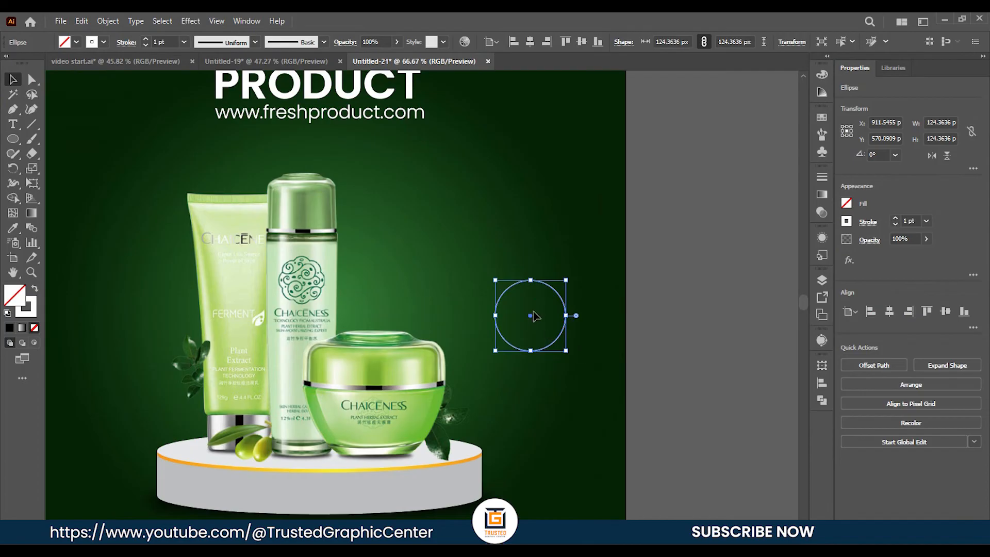
{"action": "left_click_drag", "start_coordinate": [531, 316], "coordinate": [534, 272]}
{"action": "left_click", "coordinate": [581, 356]}
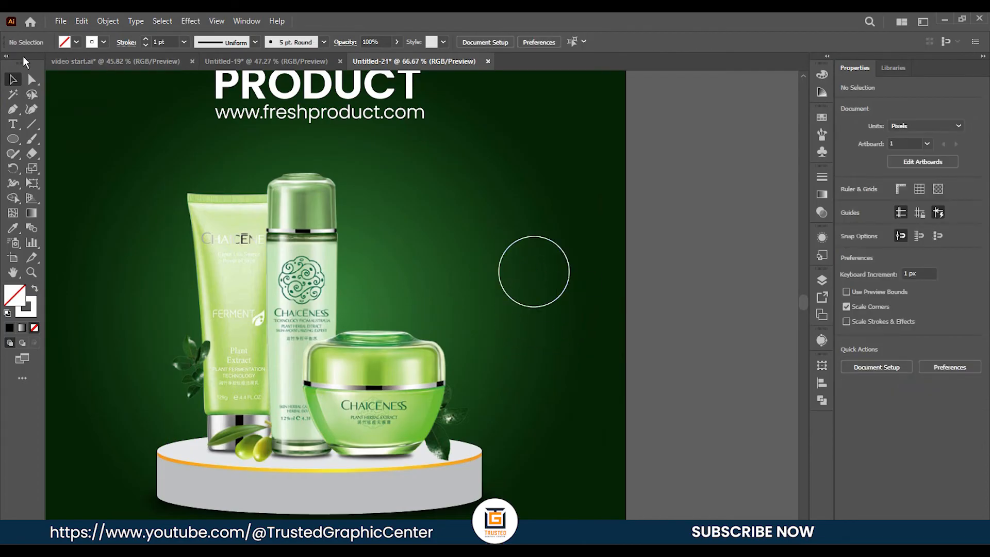
Step: Draw an upright triangle about 110 × 95 px above the circle with the Polygon tool
{"action": "right_click", "coordinate": [9, 143]}
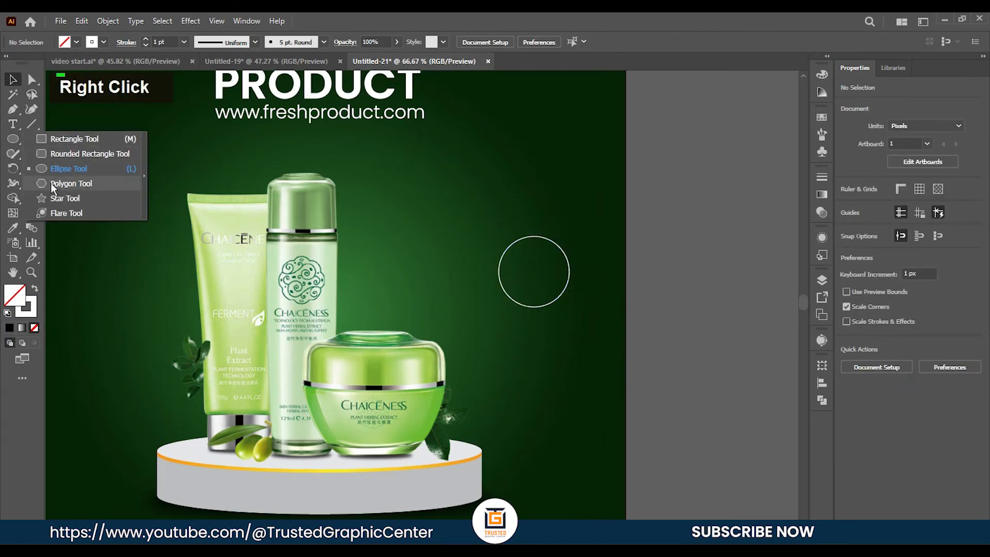
{"action": "left_click", "coordinate": [54, 175]}
{"action": "key", "text": "BackSpace"}
{"action": "left_click_drag", "start_coordinate": [513, 127], "coordinate": [544, 145]}
{"action": "key", "text": "Down"}
{"action": "key", "text": "Down"}
{"action": "key", "text": "Down"}
{"action": "key", "text": "shift"}
{"action": "left_click", "coordinate": [13, 79]}
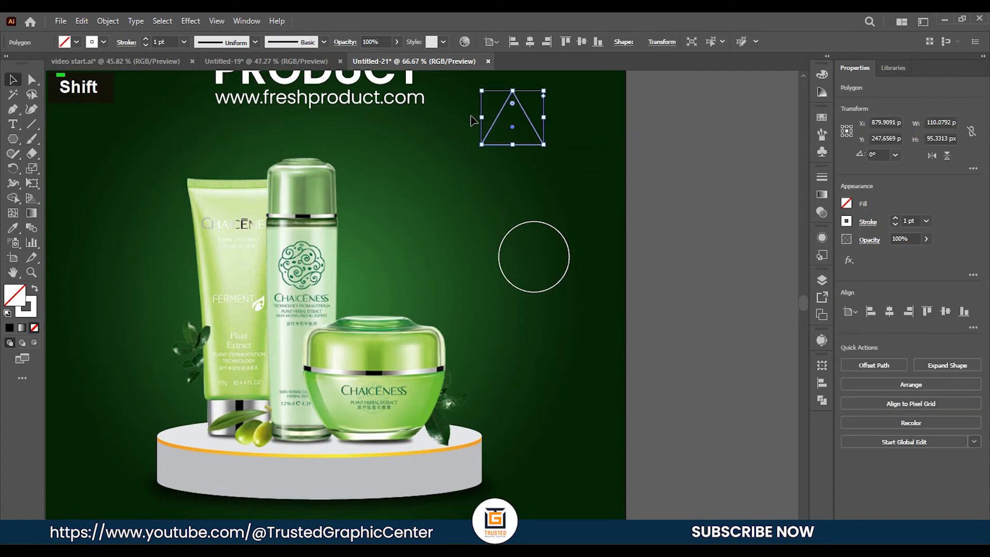
Step: Move the triangle onto the circle's lower edge, narrow it to about 55 px and rotate its tip to point down-left
{"action": "left_click_drag", "start_coordinate": [482, 120], "coordinate": [537, 288]}
{"action": "scroll", "coordinate": [539, 288], "scroll_direction": "up", "scroll_amount": 2}
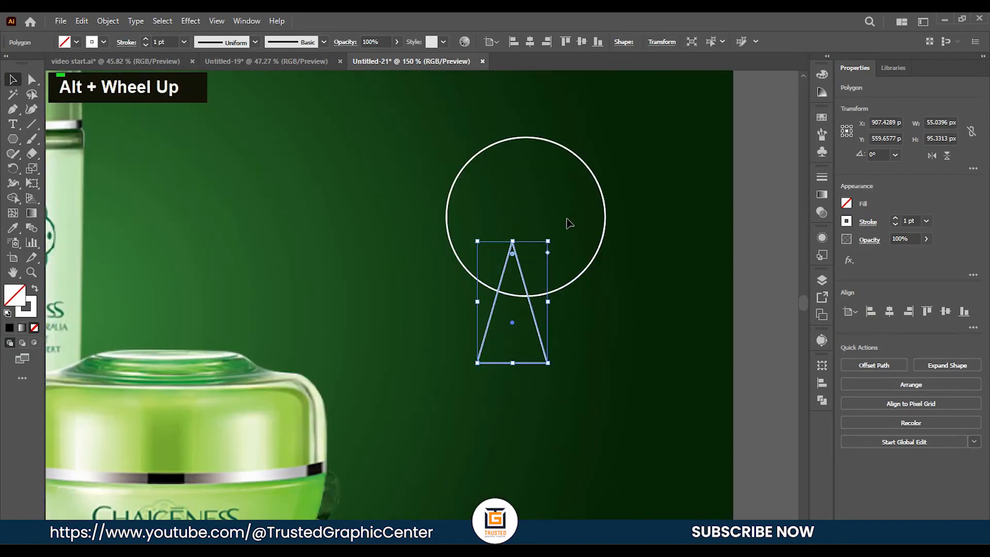
{"action": "left_click_drag", "start_coordinate": [549, 235], "coordinate": [444, 362]}
{"action": "left_click_drag", "start_coordinate": [525, 354], "coordinate": [505, 312]}
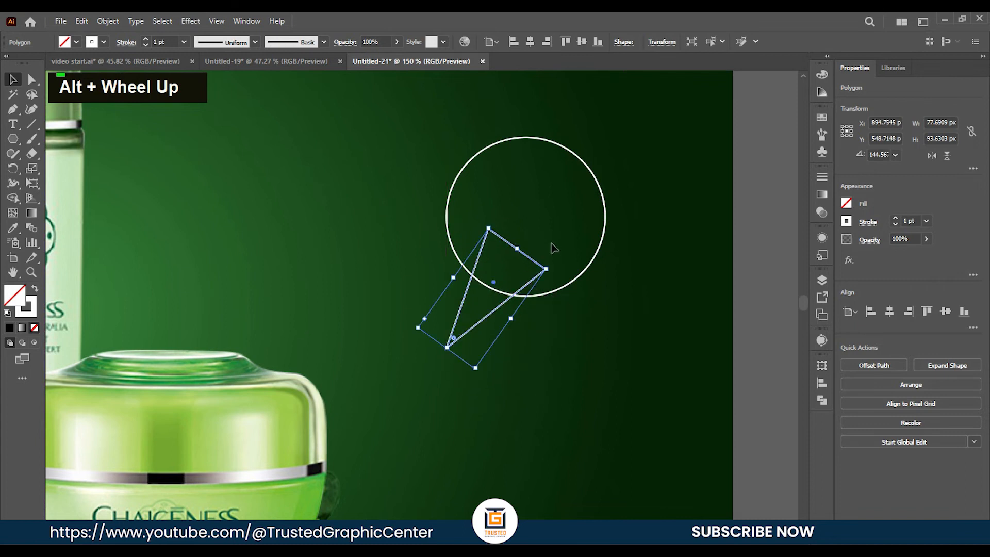
Step: Shorten the triangle and fine-tune its angle and position so it forms a speech-bubble tail on the circle's lower-left edge
{"action": "mouse_move", "coordinate": [518, 249]}
{"action": "left_mouse_down"}
{"action": "mouse_move", "coordinate": [503, 269]}
{"action": "mouse_move", "coordinate": [517, 261]}
{"action": "left_mouse_up"}
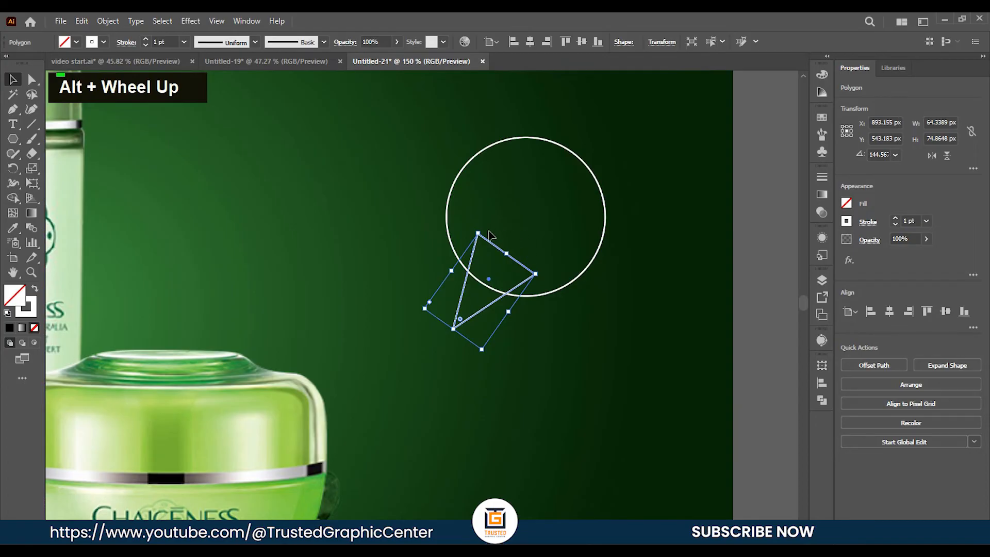
{"action": "left_click_drag", "start_coordinate": [482, 228], "coordinate": [497, 231]}
{"action": "left_click_drag", "start_coordinate": [526, 274], "coordinate": [531, 269]}
{"action": "left_click_drag", "start_coordinate": [508, 222], "coordinate": [495, 223]}
{"action": "left_click_drag", "start_coordinate": [531, 264], "coordinate": [536, 270]}
Step: Merge the circle and the triangle into one speech-bubble outline with the Shape Builder tool
{"action": "left_click", "coordinate": [621, 298]}
{"action": "left_click_drag", "start_coordinate": [630, 313], "coordinate": [508, 242]}
{"action": "left_click", "coordinate": [13, 198]}
{"action": "mouse_move", "coordinate": [540, 232]}
{"action": "left_mouse_down"}
{"action": "mouse_move", "coordinate": [496, 290]}
{"action": "mouse_move", "coordinate": [480, 294]}
{"action": "left_mouse_up"}
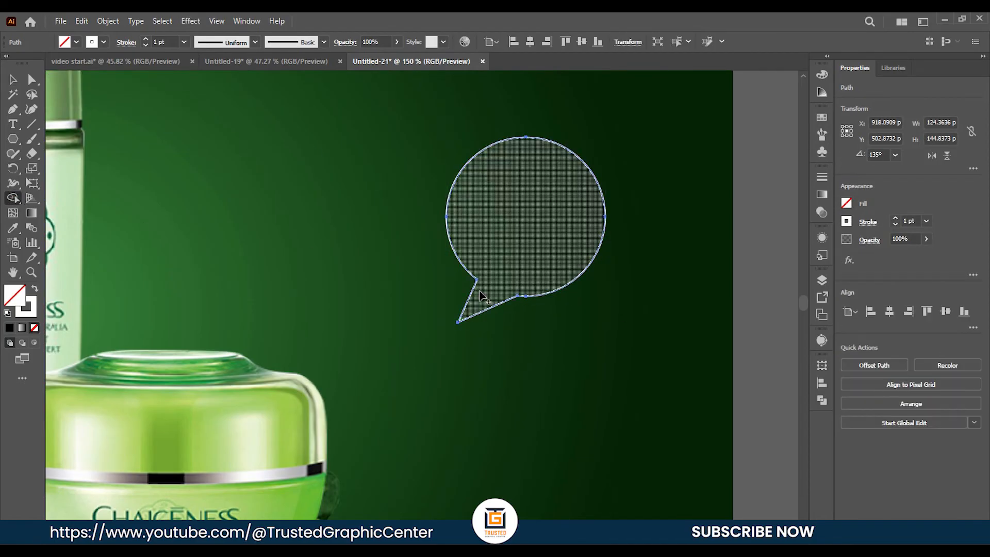
{"action": "key", "text": "v"}
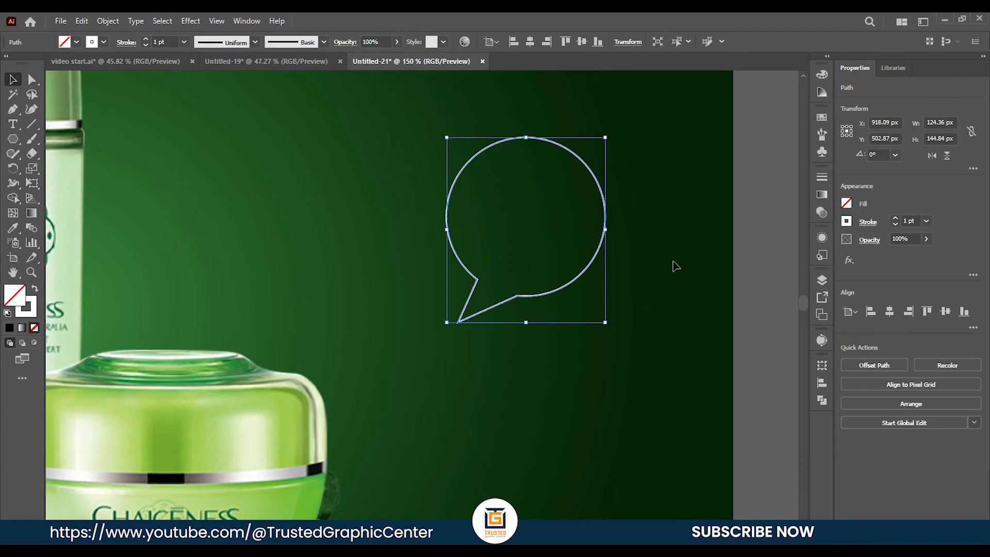
{"action": "left_click", "coordinate": [658, 264]}
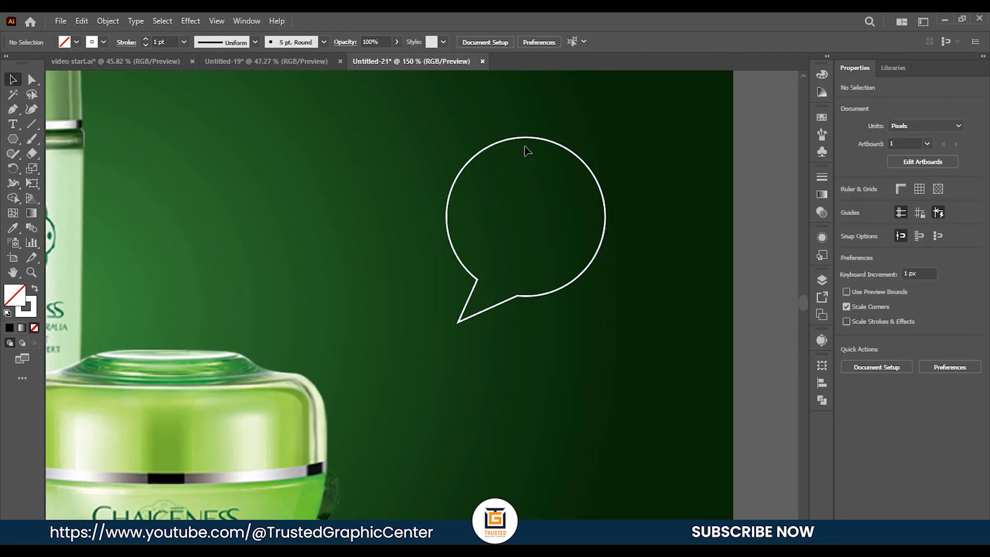
Step: Add the text "FREE" and "DELIVERY" on two lines inside the speech bubble with the Type tool
{"action": "scroll", "coordinate": [485, 172], "scroll_direction": "down", "scroll_amount": 1, "text": "alt"}
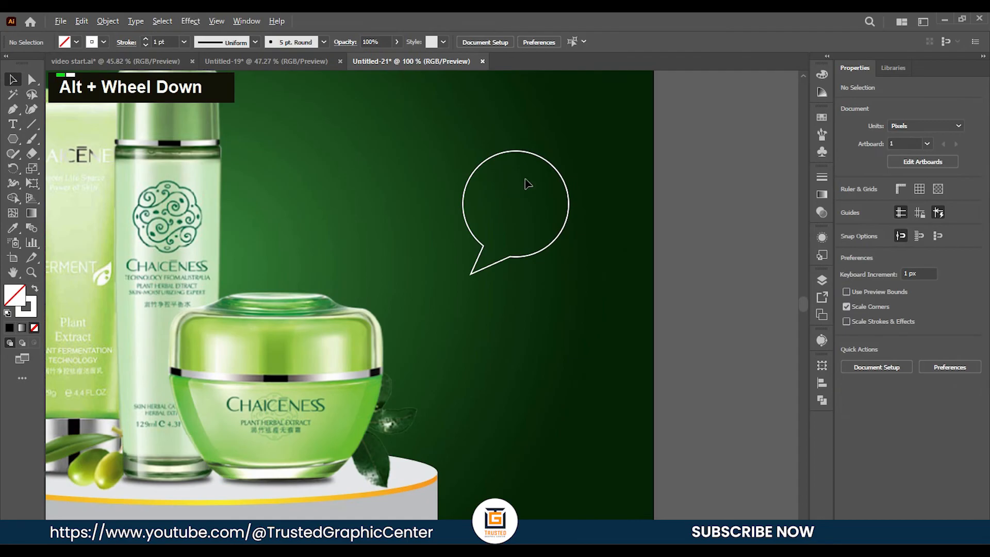
{"action": "key", "text": "t"}
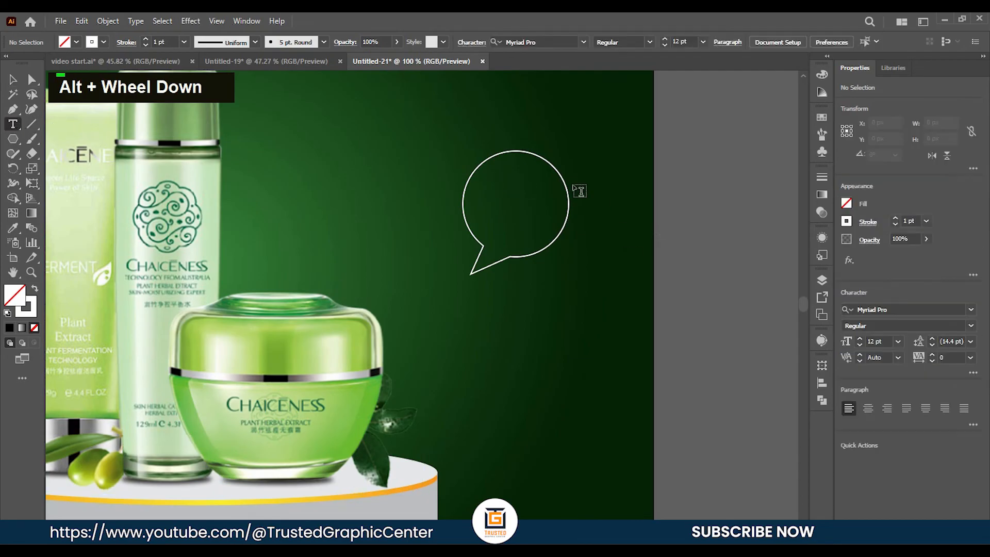
{"action": "left_click", "coordinate": [497, 194]}
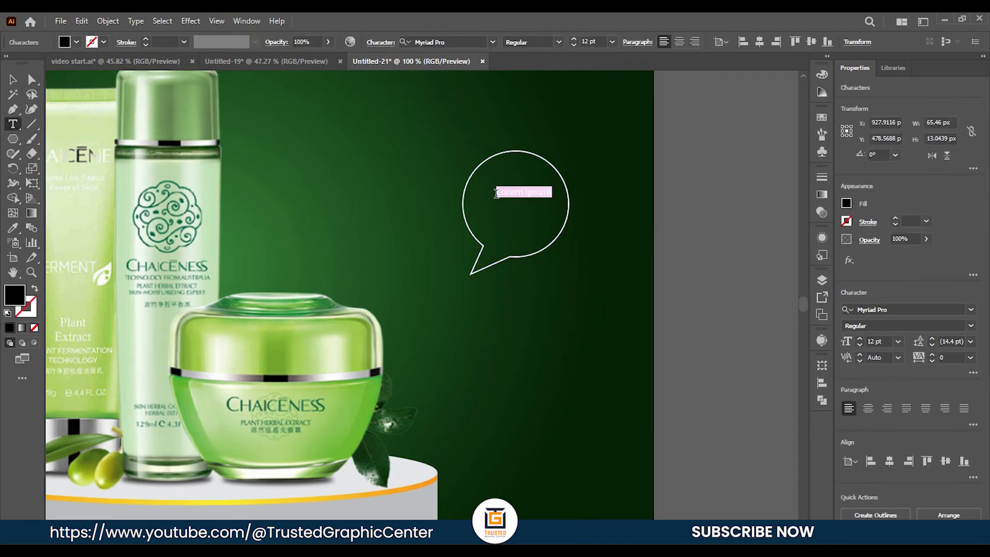
{"action": "key", "text": "BackSpace"}
{"action": "key", "text": "Caps_Lock"}
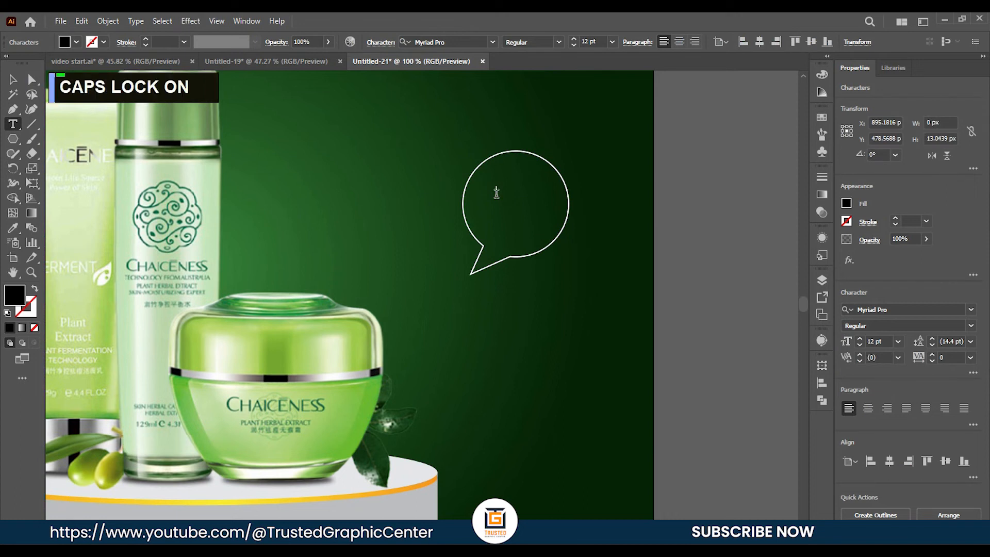
{"action": "type", "text": "FREE"}
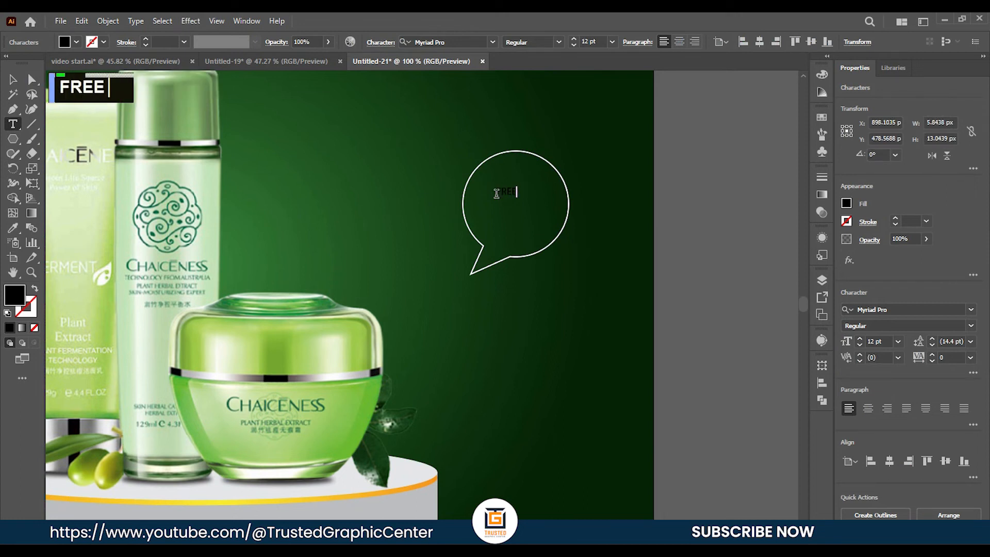
{"action": "key", "text": "Return"}
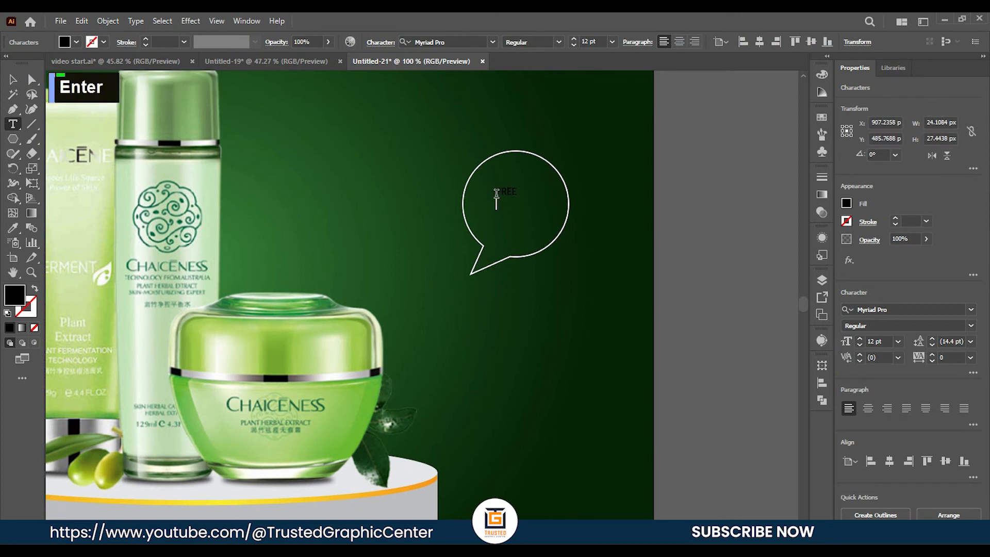
{"action": "type", "text": "DELI"}
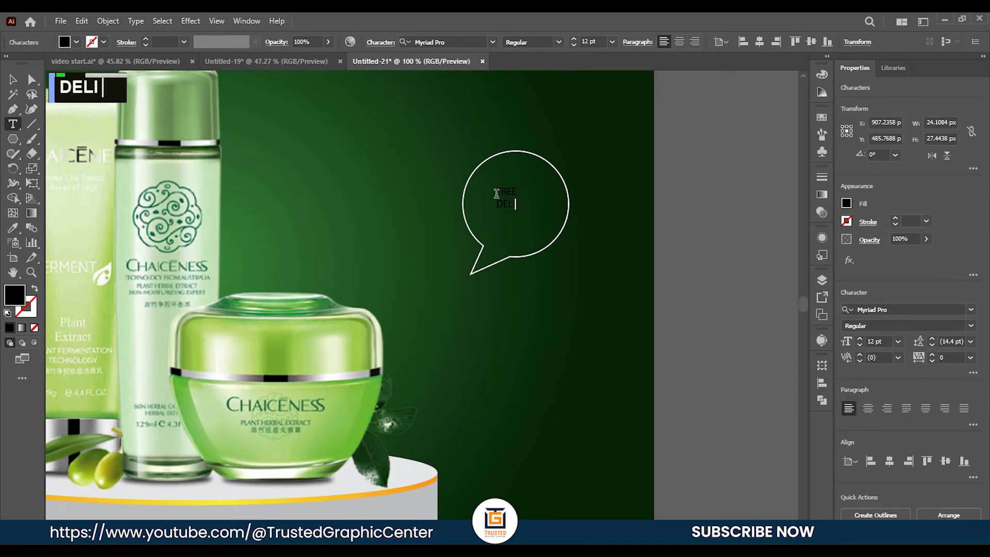
{"action": "type", "text": "VERY"}
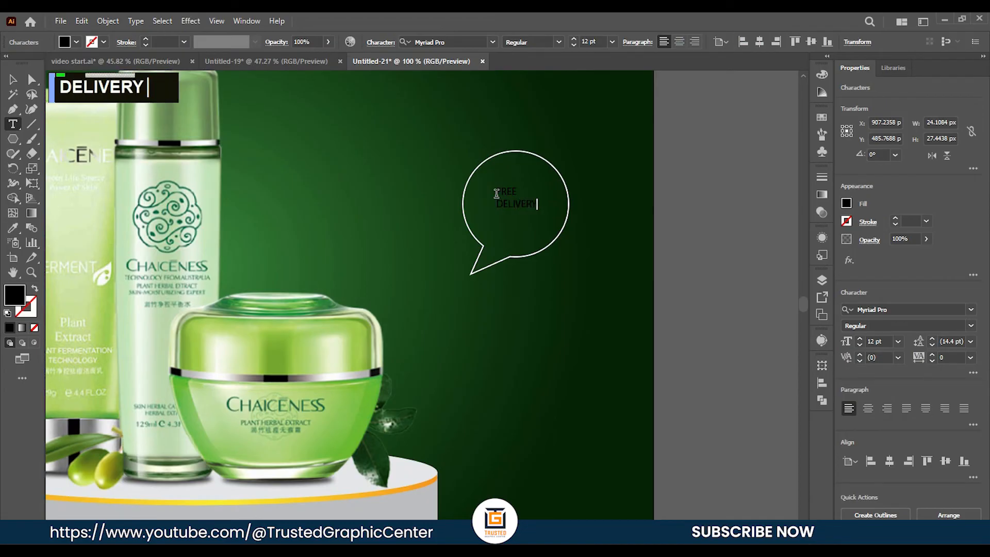
Step: Set the fill colour of the FREE DELIVERY text to white
{"action": "left_click", "coordinate": [12, 80]}
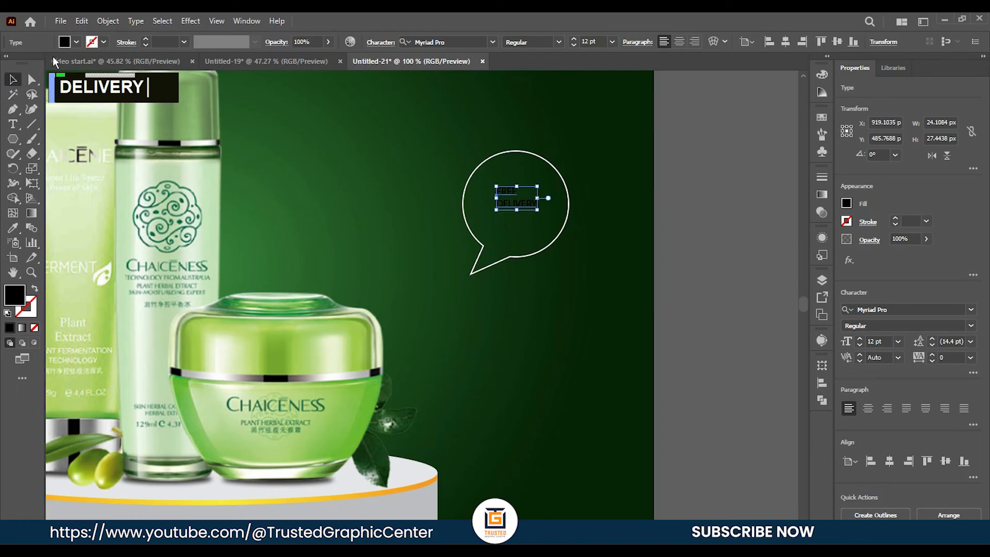
{"action": "left_click", "coordinate": [78, 42]}
{"action": "left_click", "coordinate": [25, 62]}
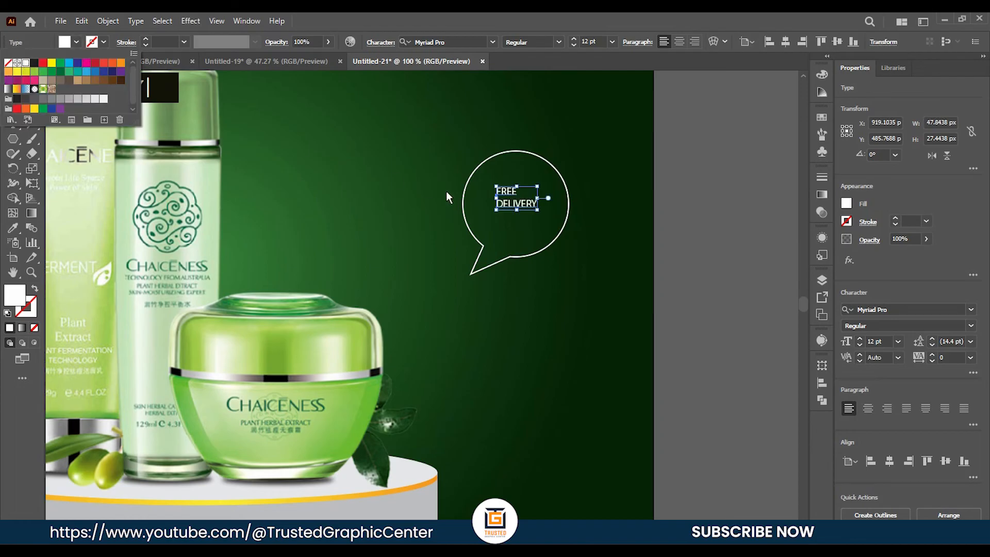
Step: Enlarge the FREE DELIVERY text to about 19.7 pt and center-align its lines within the speech bubble
{"action": "left_click", "coordinate": [509, 202]}
{"action": "mouse_move", "coordinate": [539, 211]}
{"action": "left_mouse_down"}
{"action": "mouse_move", "coordinate": [570, 226]}
{"action": "mouse_move", "coordinate": [521, 221]}
{"action": "mouse_move", "coordinate": [508, 196]}
{"action": "mouse_move", "coordinate": [495, 203]}
{"action": "mouse_move", "coordinate": [522, 221]}
{"action": "left_mouse_up"}
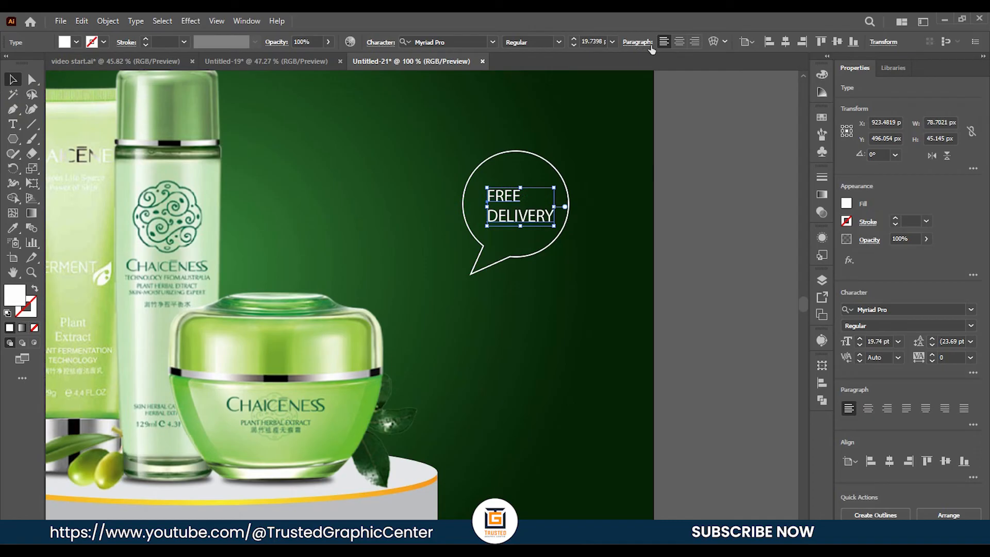
{"action": "left_click", "coordinate": [682, 42]}
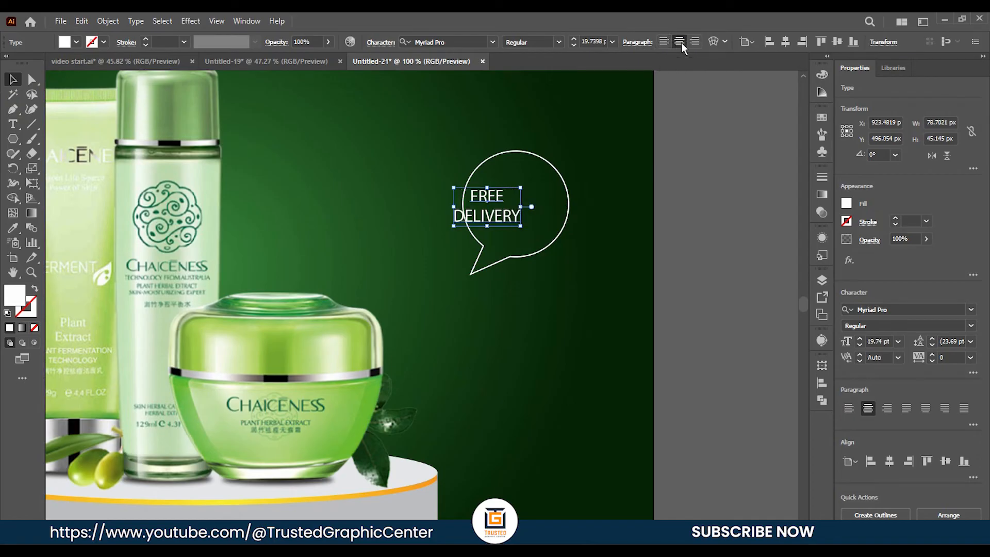
{"action": "left_click_drag", "start_coordinate": [509, 198], "coordinate": [535, 198]}
Step: Set the FREE DELIVERY text in Poppins SemiBold and scale it to about 22 pt to fill the bubble's width
{"action": "left_click", "coordinate": [464, 39]}
{"action": "type", "text": "po"}
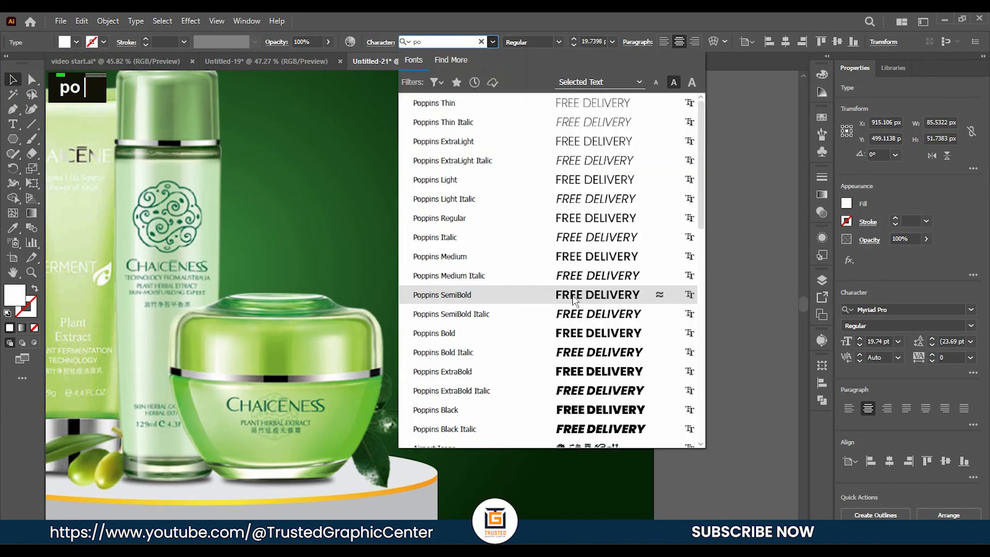
{"action": "left_click", "coordinate": [577, 295]}
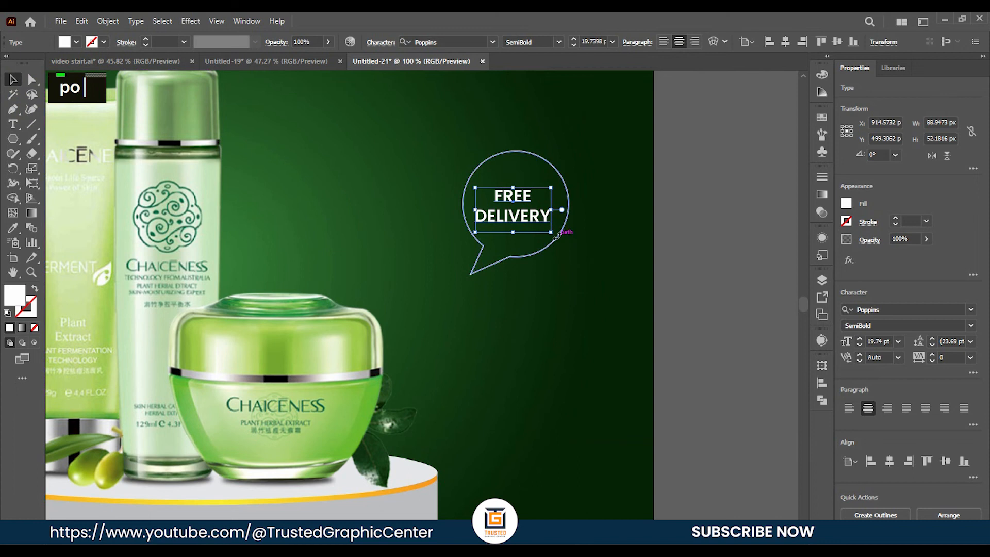
{"action": "left_click_drag", "start_coordinate": [551, 231], "coordinate": [559, 230]}
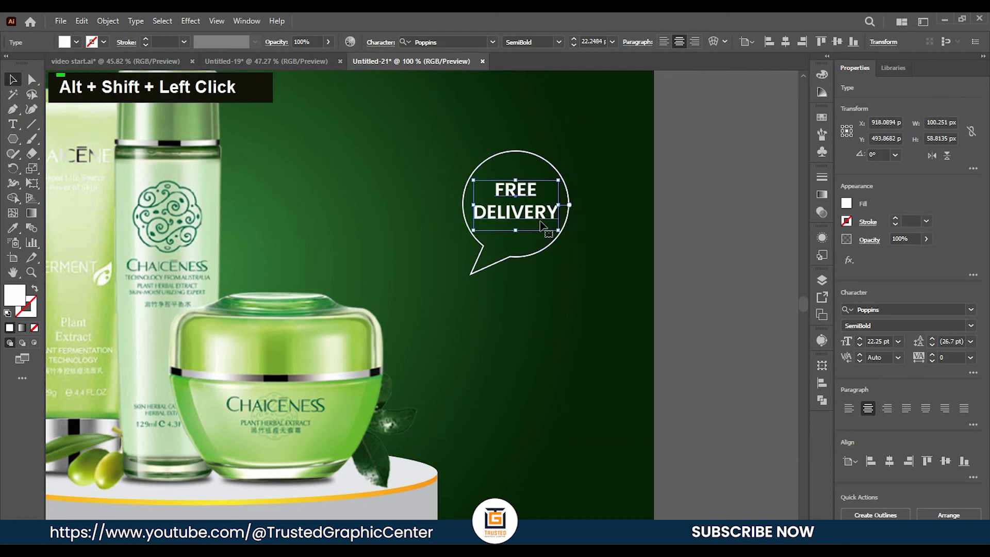
Step: Recolour only the word FREE in the callout to orange
{"action": "double_click", "coordinate": [517, 188]}
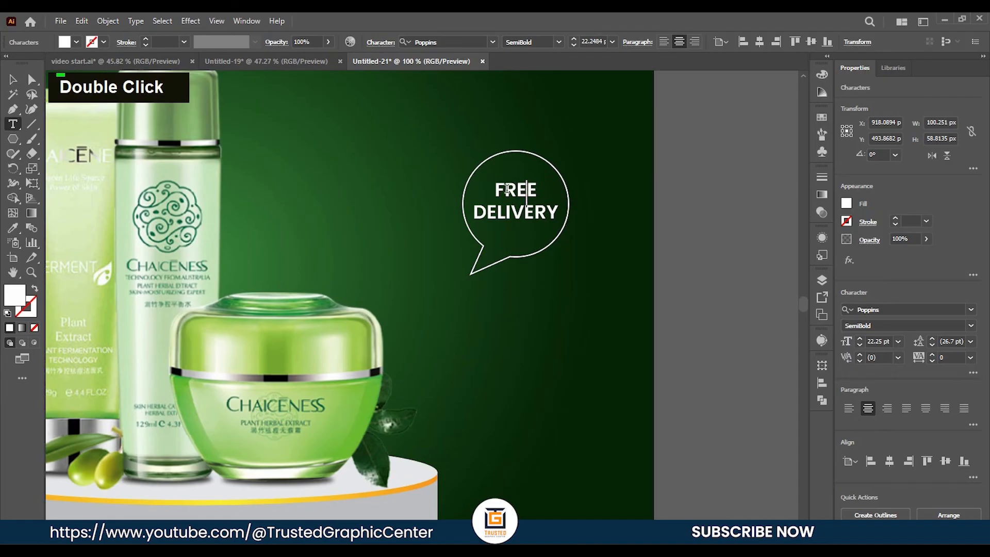
{"action": "left_click_drag", "start_coordinate": [496, 190], "coordinate": [536, 187]}
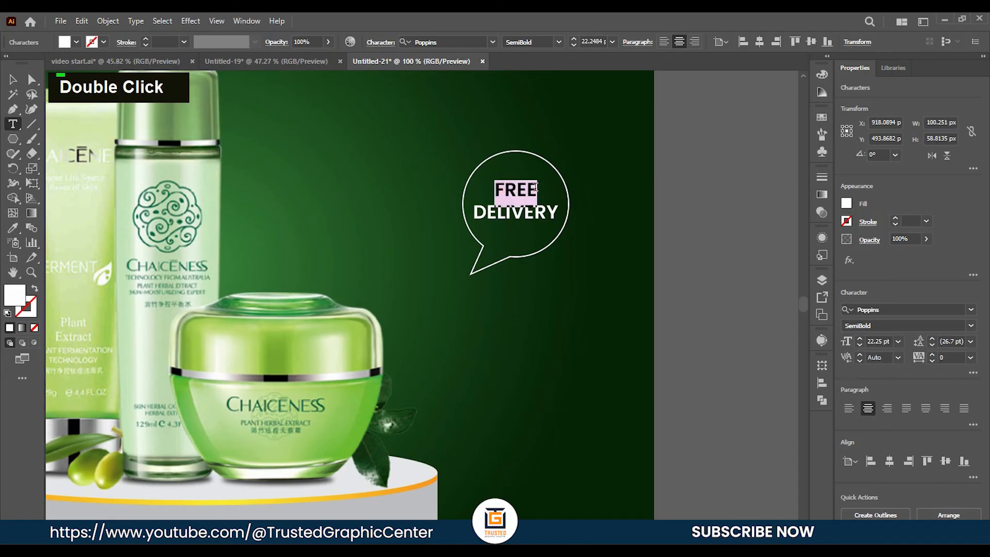
{"action": "left_click", "coordinate": [77, 42]}
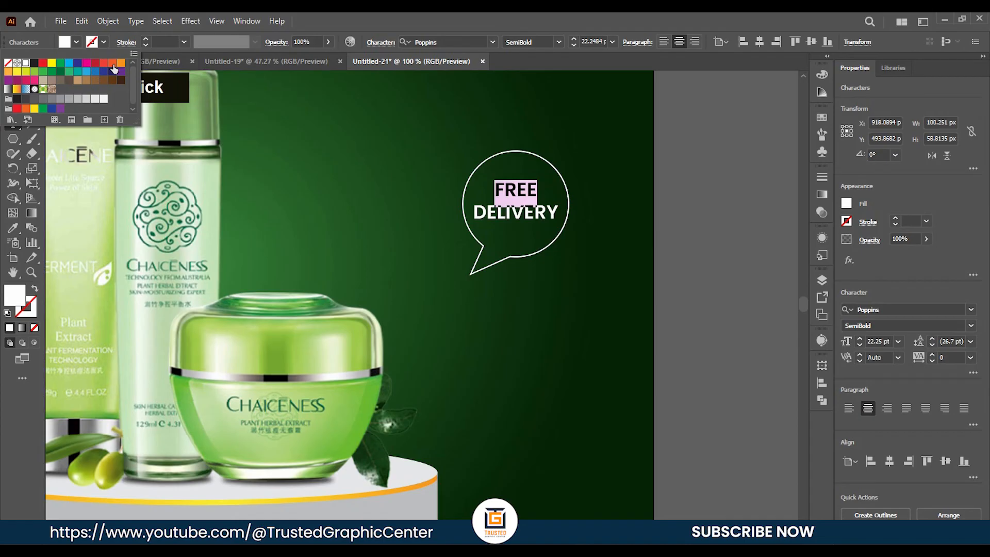
{"action": "left_click", "coordinate": [113, 64]}
{"action": "left_click", "coordinate": [389, 140]}
{"action": "left_click", "coordinate": [15, 77]}
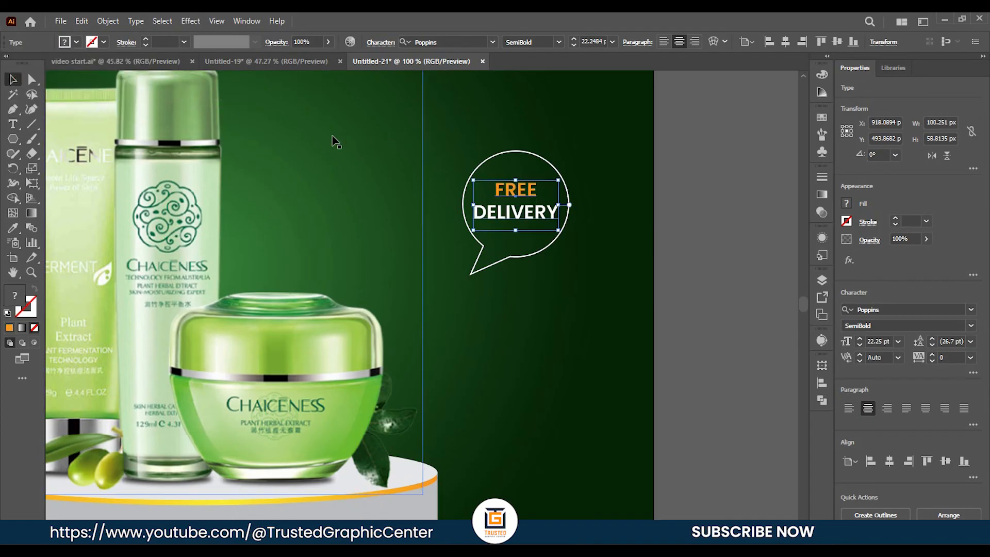
{"action": "left_click", "coordinate": [624, 165]}
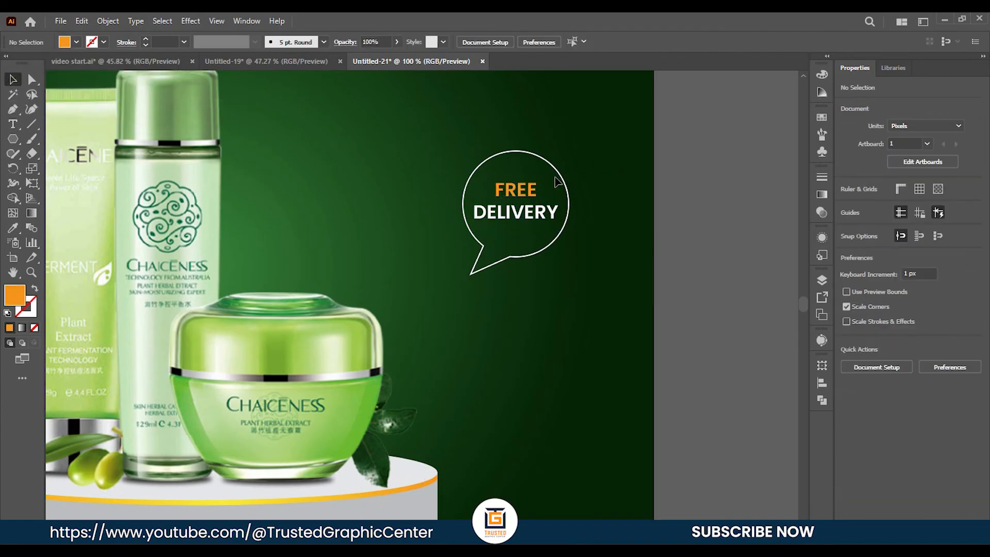
Step: Set the speech bubble outline's stroke weight to 3 pt
{"action": "left_click", "coordinate": [565, 172]}
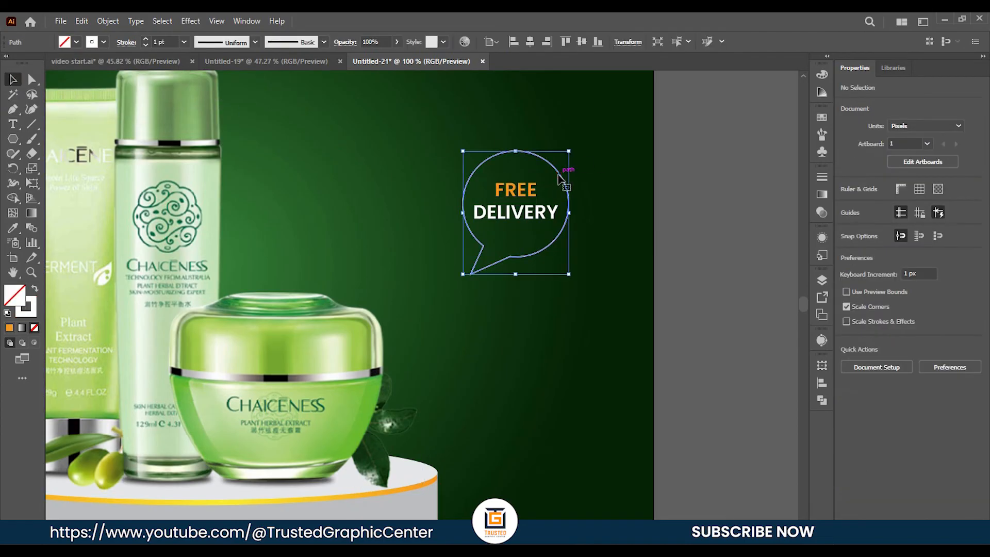
{"action": "double_click", "coordinate": [147, 39]}
{"action": "left_click", "coordinate": [606, 164]}
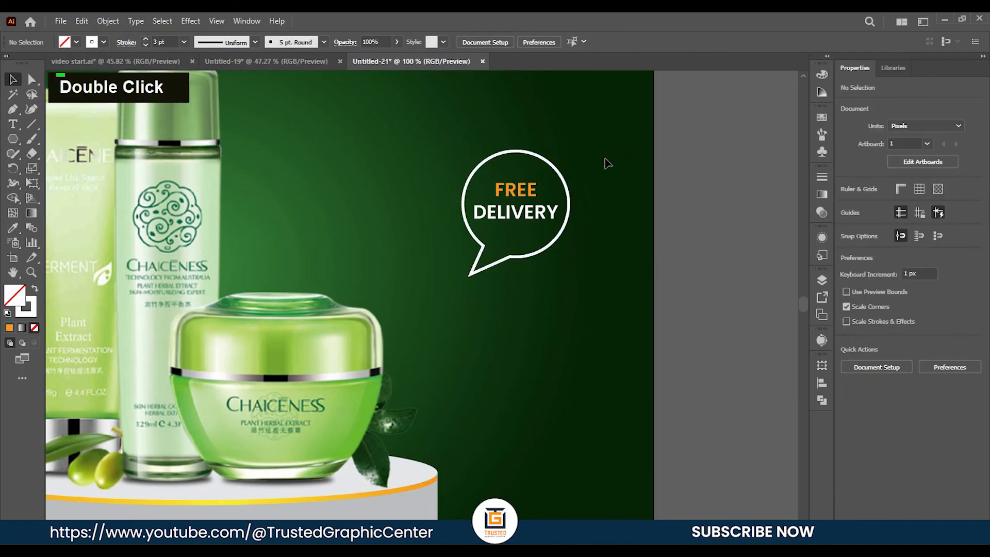
Step: Group the speech bubble with its text and move the callout closer to the cream jar
{"action": "scroll", "coordinate": [608, 166], "scroll_direction": "down", "scroll_amount": 2}
{"action": "scroll", "coordinate": [593, 289], "scroll_direction": "up", "scroll_amount": 3}
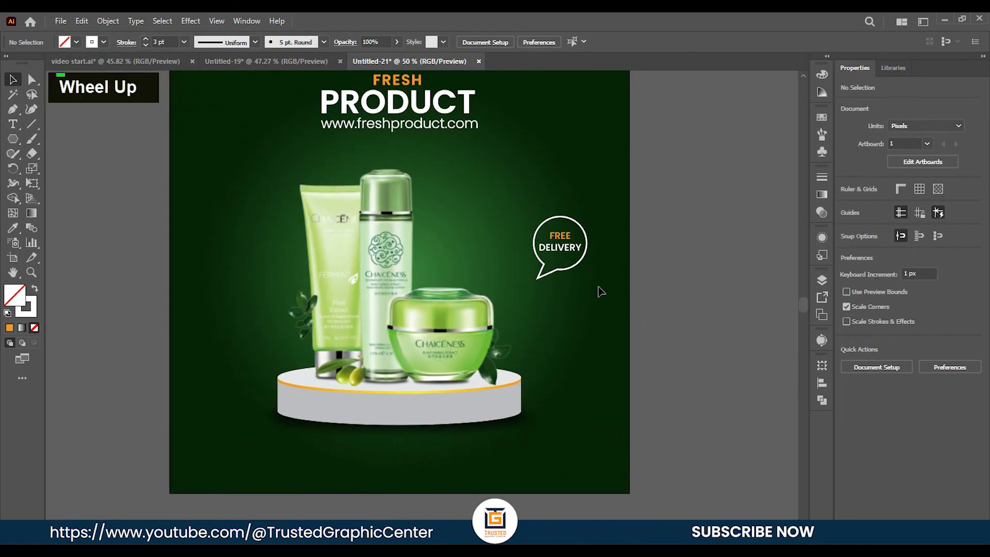
{"action": "left_click_drag", "start_coordinate": [561, 216], "coordinate": [540, 247]}
{"action": "key", "text": "ctrl+g"}
{"action": "key", "text": "ctrl+shift+a"}
{"action": "key", "text": "ctrl+minus"}
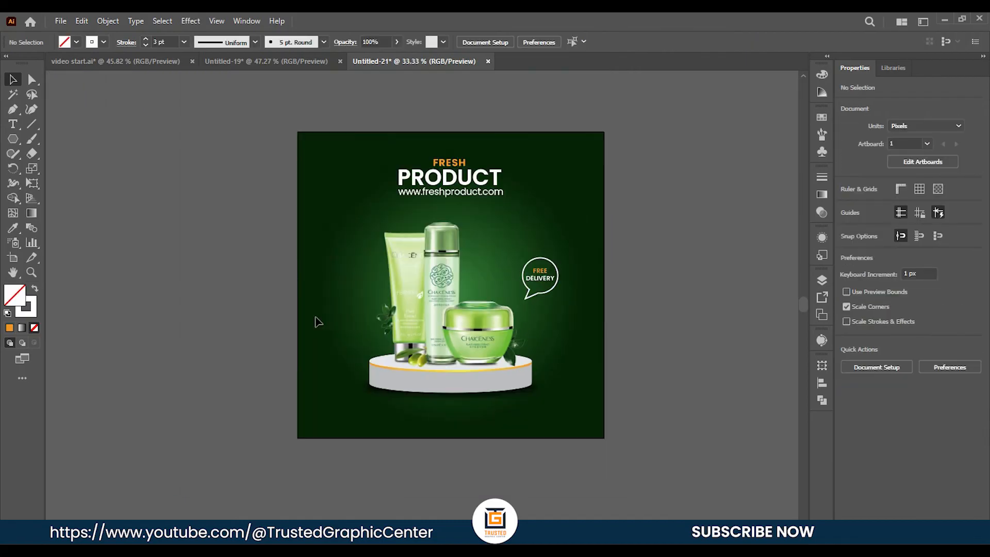
Step: Draw a square about 21 px wide outside the artboard's left edge and give it a white fill without stroke
{"action": "right_click", "coordinate": [13, 139]}
{"action": "left_click", "coordinate": [66, 138]}
{"action": "scroll", "coordinate": [215, 290], "scroll_direction": "up", "scroll_amount": 1}
{"action": "left_click_drag", "start_coordinate": [216, 274], "coordinate": [221, 278]}
{"action": "left_click", "coordinate": [13, 81]}
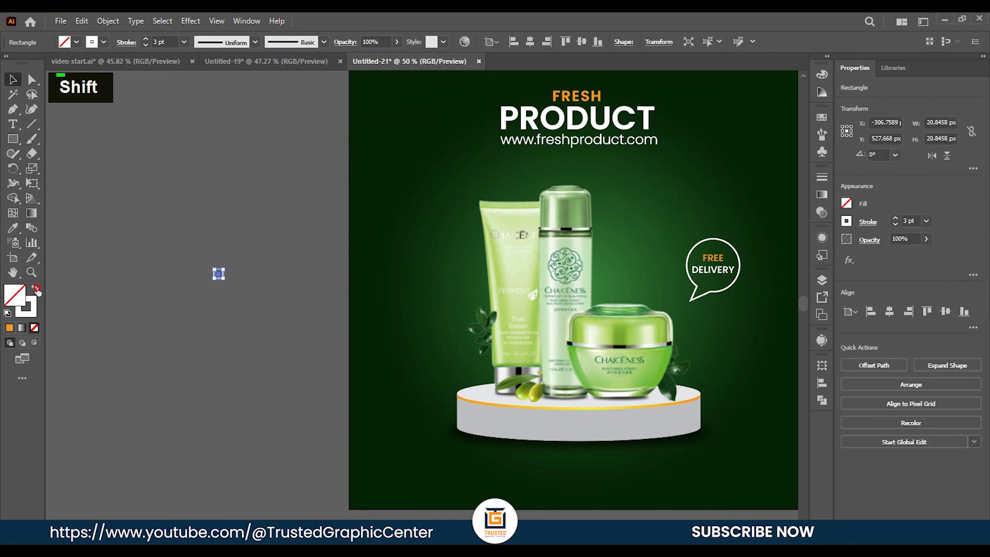
{"action": "left_click", "coordinate": [36, 289]}
{"action": "left_click", "coordinate": [247, 284]}
Step: Shrink the square to about 15 px and duplicate it sideways about 43 px apart into a row of eight
{"action": "scroll", "coordinate": [238, 279], "scroll_direction": "up", "scroll_amount": 2}
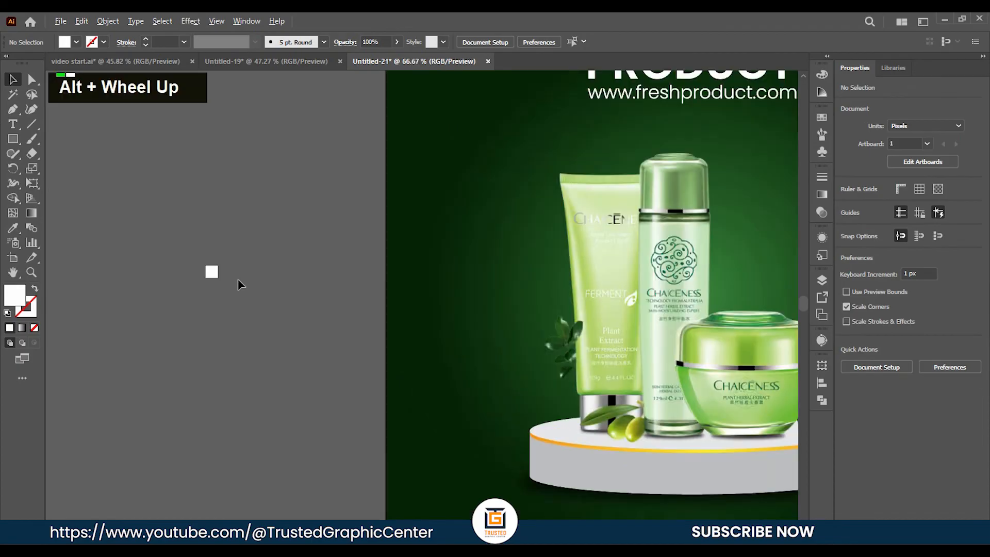
{"action": "left_click", "coordinate": [201, 270]}
{"action": "left_click_drag", "start_coordinate": [208, 277], "coordinate": [236, 268]}
{"action": "left_click", "coordinate": [213, 279]}
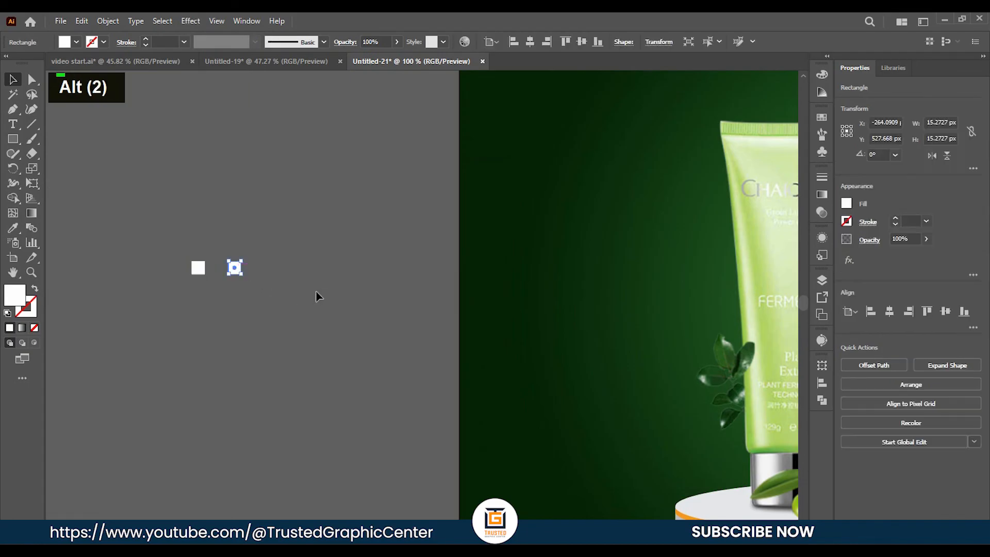
{"action": "key", "text": "ctrl+d"}
{"action": "key", "text": "ctrl+d"}
{"action": "key", "text": "ctrl+d"}
{"action": "key", "text": "ctrl+d"}
{"action": "key", "text": "ctrl+d"}
{"action": "key", "text": "ctrl+d"}
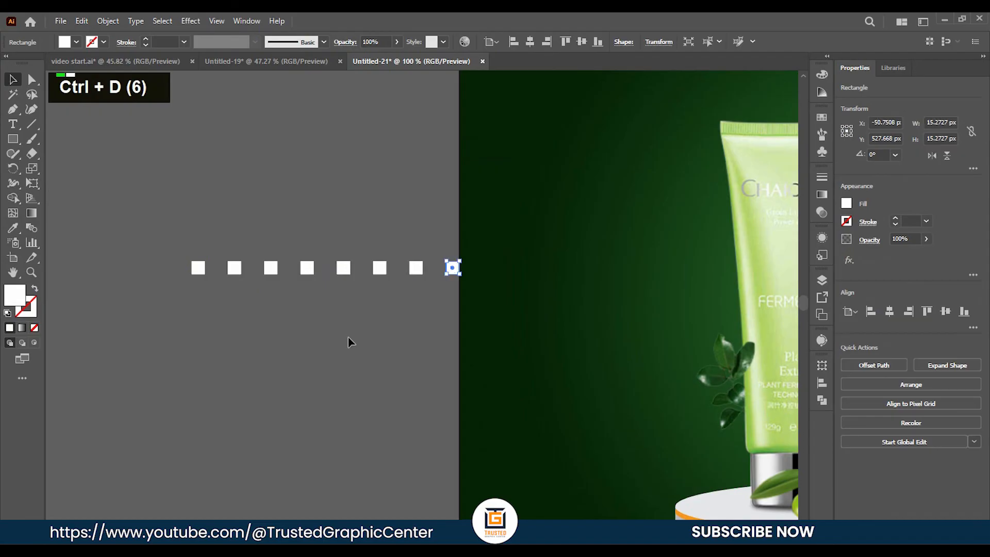
Step: Duplicate the row of squares downward about 35 px apart to make four rows, and group the whole grid
{"action": "left_click_drag", "start_coordinate": [143, 251], "coordinate": [461, 301]}
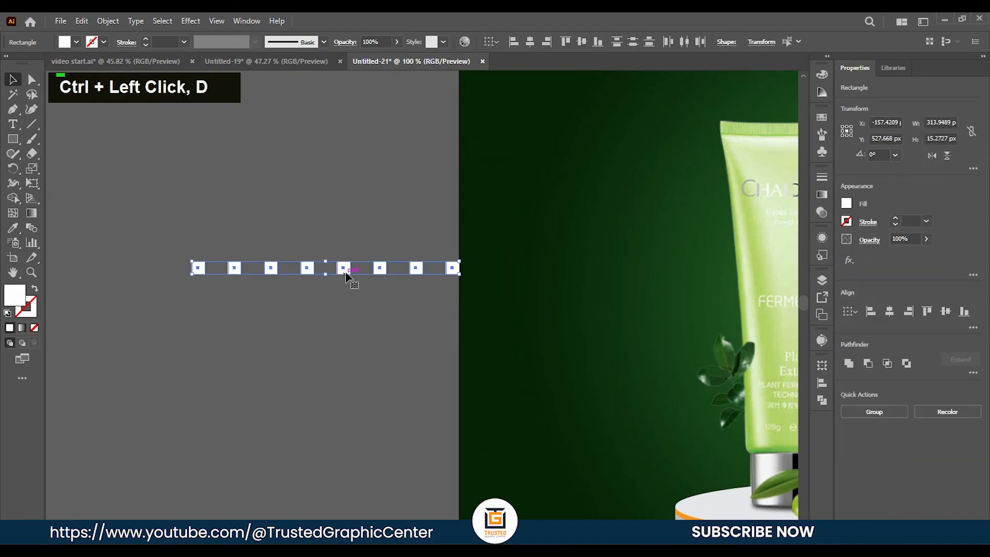
{"action": "left_click_drag", "start_coordinate": [347, 276], "coordinate": [346, 302]}
{"action": "key", "text": "ctrl+d"}
{"action": "key", "text": "ctrl+d"}
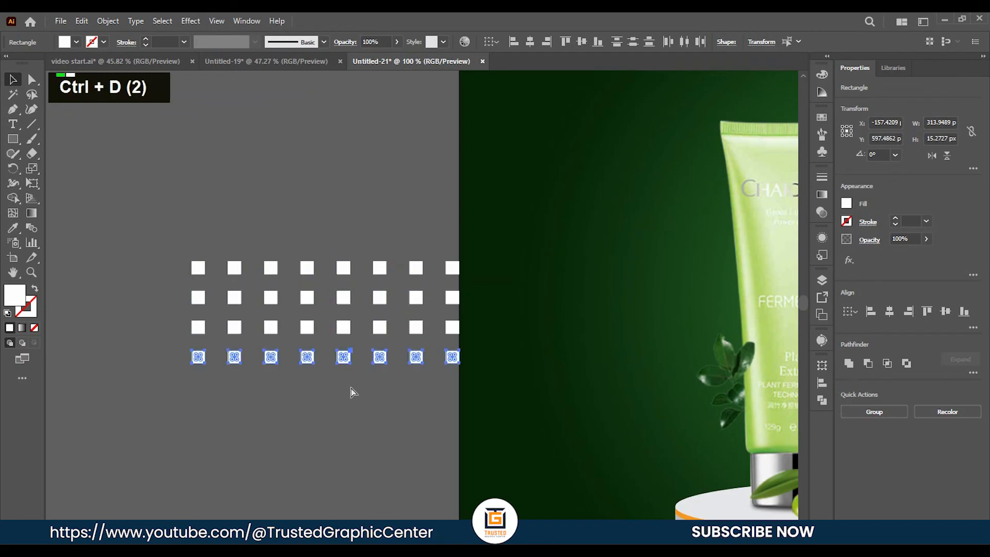
{"action": "key", "text": "BackSpace"}
{"action": "left_click_drag", "start_coordinate": [187, 260], "coordinate": [530, 420]}
{"action": "key", "text": "ctrl+g"}
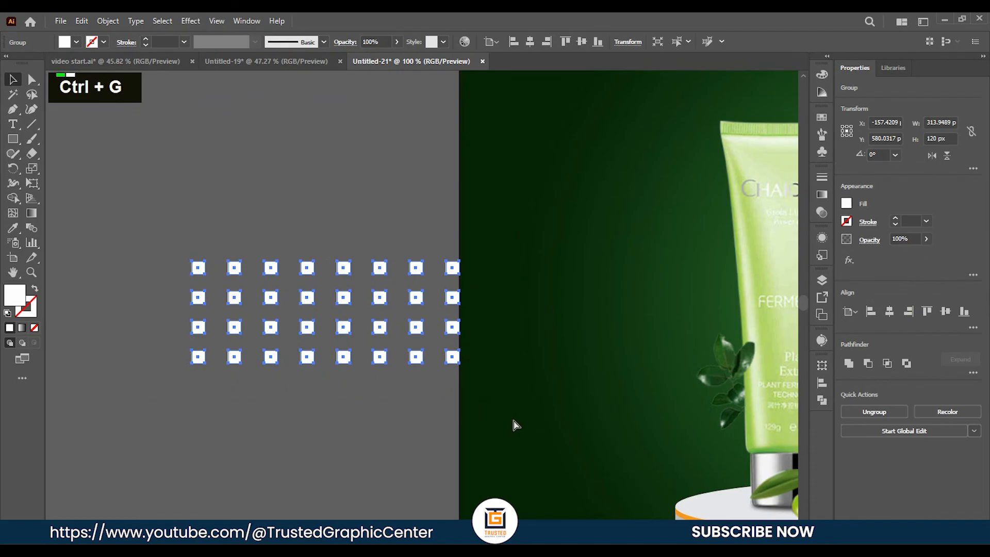
Step: Shrink the grid to about 131 × 50 px near the artboard's lower-right corner and place a copy rotated 270° near the upper-left corner
{"action": "scroll", "coordinate": [392, 387], "scroll_direction": "down", "scroll_amount": 3}
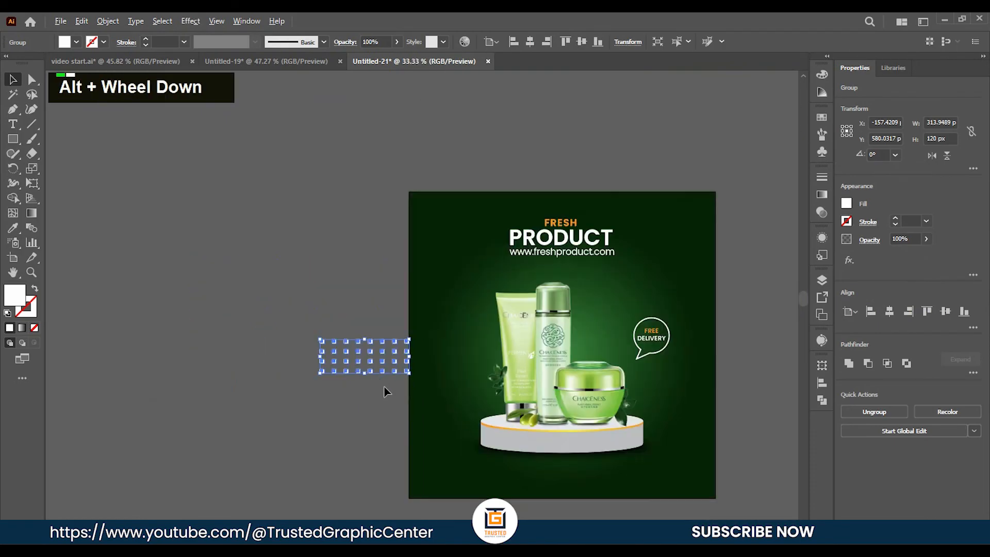
{"action": "scroll", "coordinate": [384, 387], "scroll_direction": "right", "scroll_amount": 6}
{"action": "scroll", "coordinate": [323, 335], "scroll_direction": "down", "scroll_amount": 3}
{"action": "left_click_drag", "start_coordinate": [295, 309], "coordinate": [360, 228]}
{"action": "left_click", "coordinate": [694, 413]}
{"action": "left_click", "coordinate": [353, 296]}
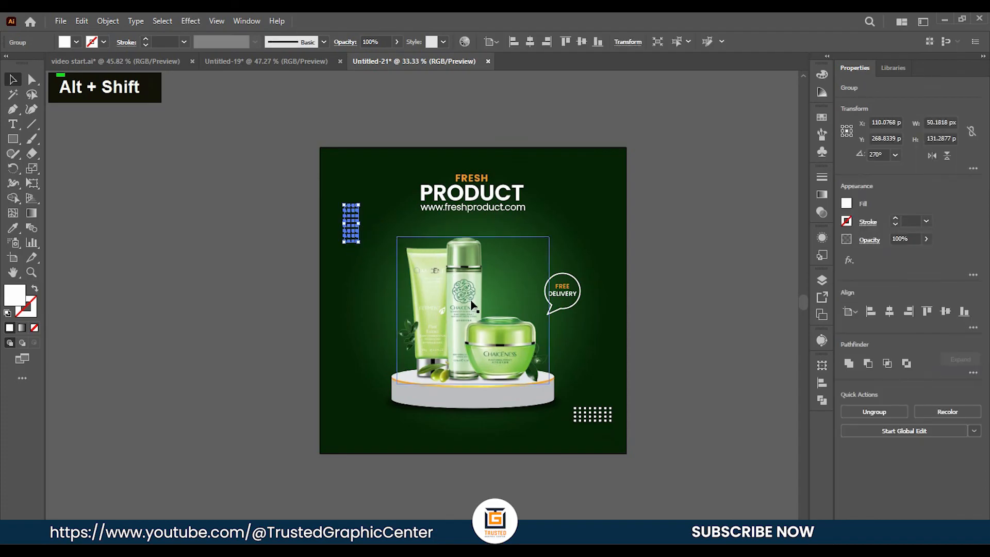
Step: Lower the opacity of both square grids to 72% and shift the upper grid slightly up and the lower one slightly down
{"action": "left_click", "coordinate": [609, 415], "text": "shift"}
{"action": "left_click", "coordinate": [396, 42]}
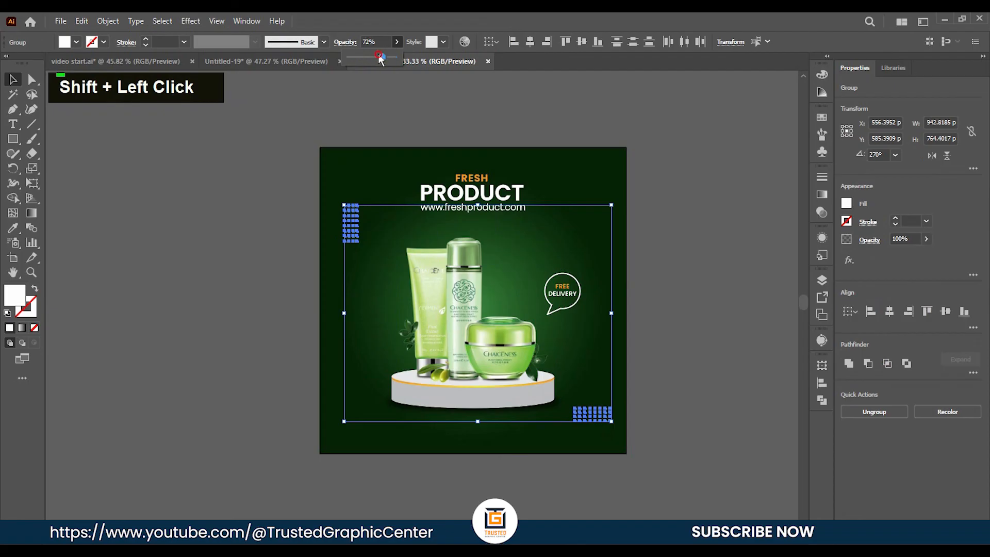
{"action": "left_click", "coordinate": [271, 200]}
{"action": "left_click_drag", "start_coordinate": [349, 211], "coordinate": [346, 200]}
{"action": "left_click_drag", "start_coordinate": [592, 422], "coordinate": [595, 434]}
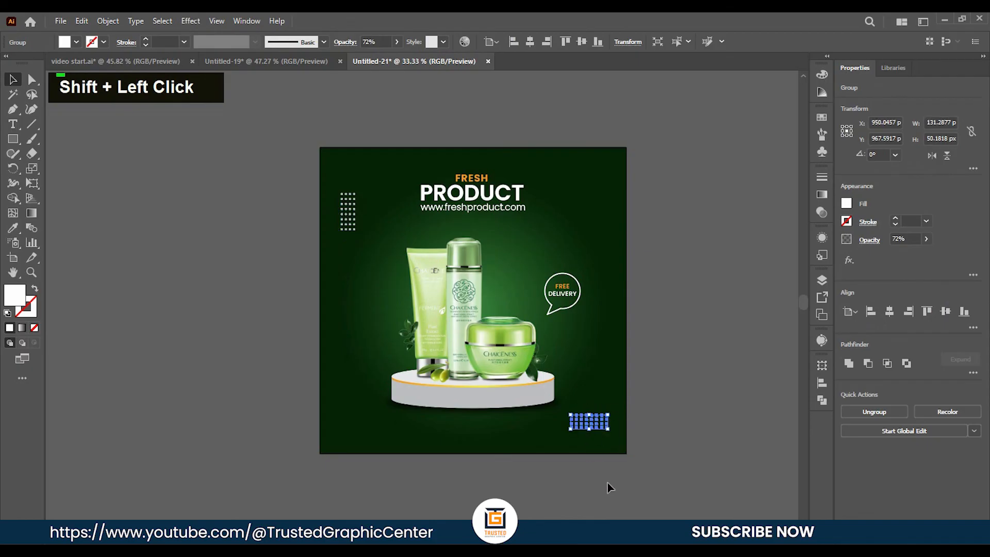
Step: Add the text ORDER NOW in Poppins SemiBold 12 pt near the artboard's lower-left corner
{"action": "left_click", "coordinate": [606, 462]}
{"action": "left_click", "coordinate": [12, 124]}
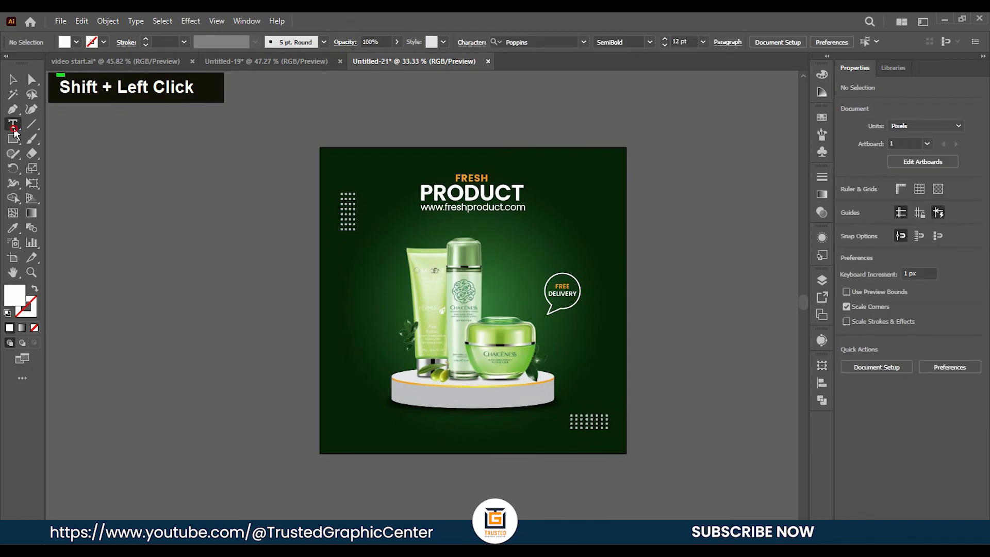
{"action": "left_click", "coordinate": [369, 430]}
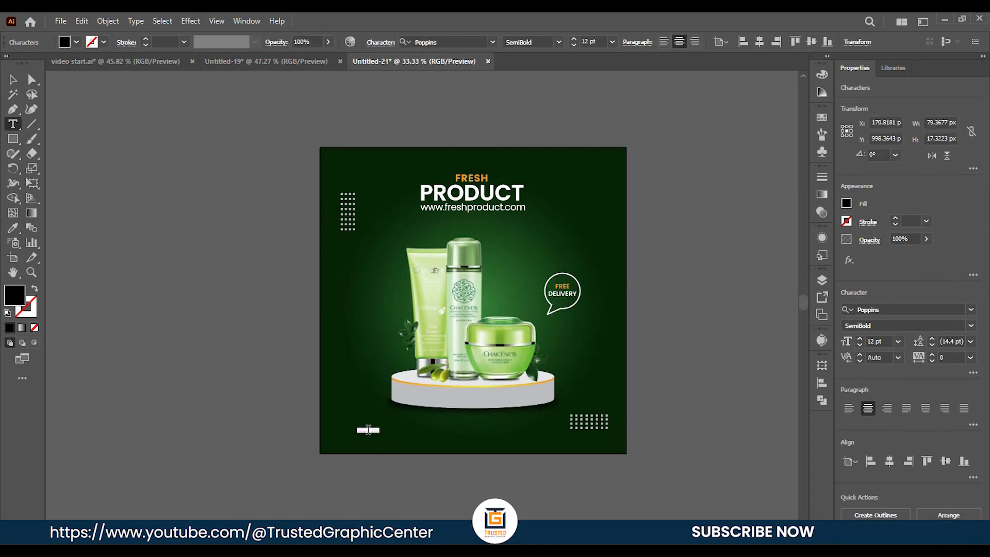
{"action": "key", "text": "BackSpace"}
{"action": "key", "text": "Caps_Lock"}
{"action": "type", "text": "ORDER N"}
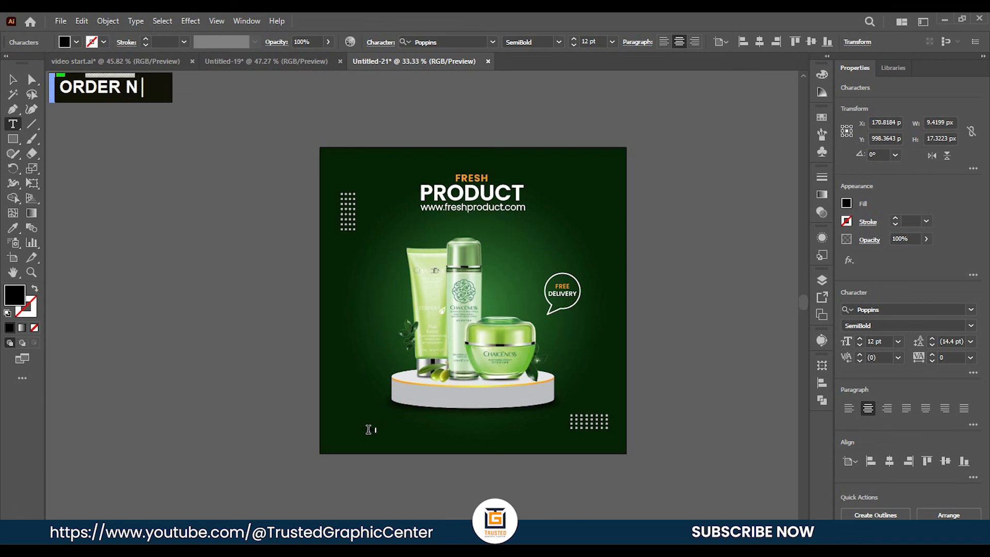
{"action": "type", "text": "OW"}
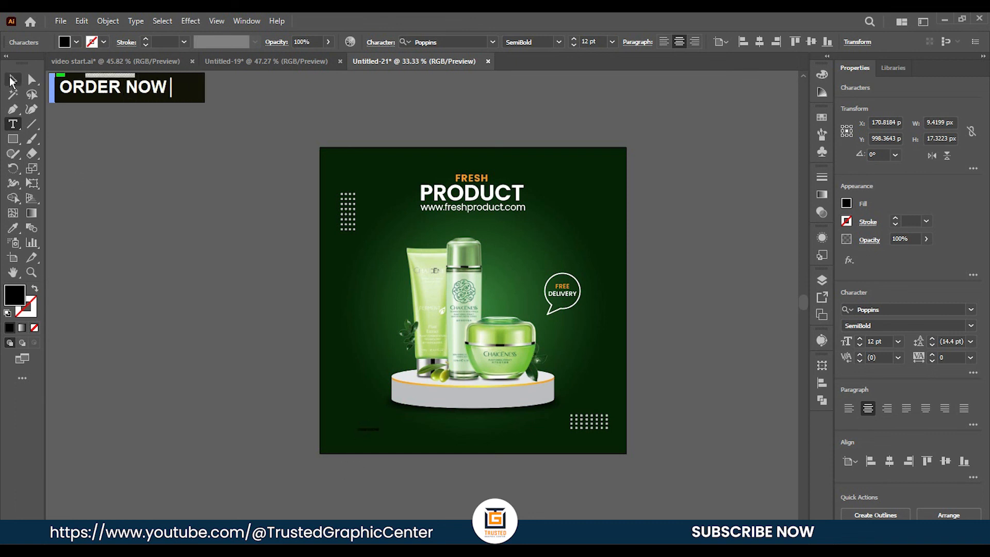
Step: Scale the ORDER NOW text up to about 40 pt and set its fill to white
{"action": "left_click", "coordinate": [12, 80]}
{"action": "left_click", "coordinate": [430, 452], "text": "shift"}
{"action": "mouse_move", "coordinate": [429, 451]}
{"action": "left_mouse_down"}
{"action": "mouse_move", "coordinate": [453, 458]}
{"action": "mouse_move", "coordinate": [429, 447]}
{"action": "left_mouse_up"}
{"action": "left_click", "coordinate": [72, 44]}
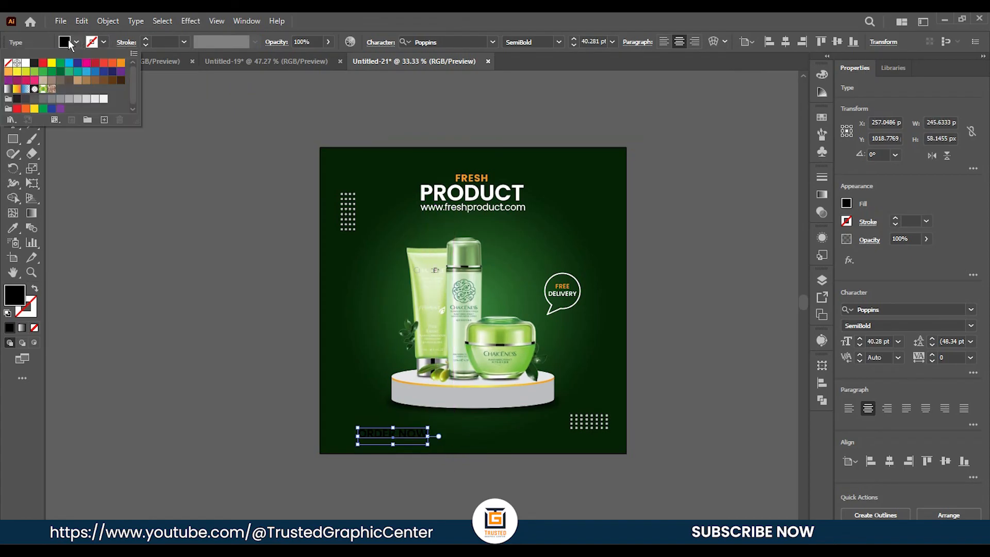
{"action": "left_click", "coordinate": [120, 64]}
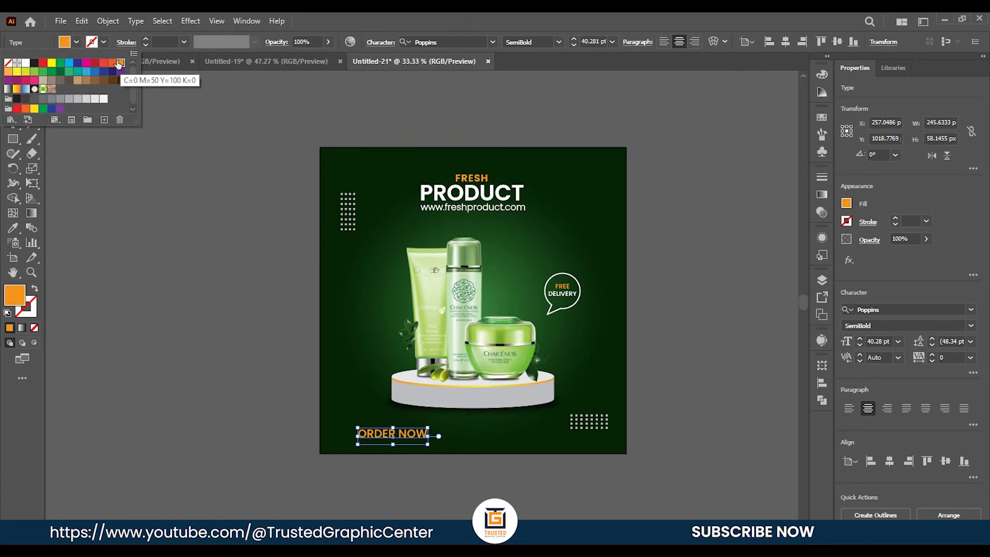
{"action": "left_click", "coordinate": [24, 64]}
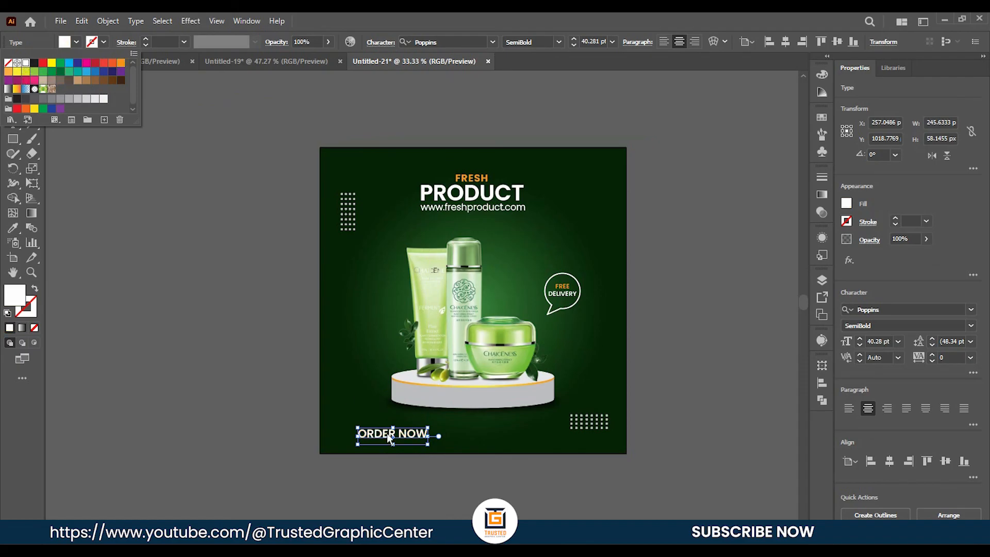
Step: Enlarge the ORDER NOW text a little more, keeping its proportions, in the artboard's lower-left corner
{"action": "double_click", "coordinate": [414, 462]}
{"action": "scroll", "coordinate": [420, 447], "scroll_direction": "up", "scroll_amount": 1, "text": "alt"}
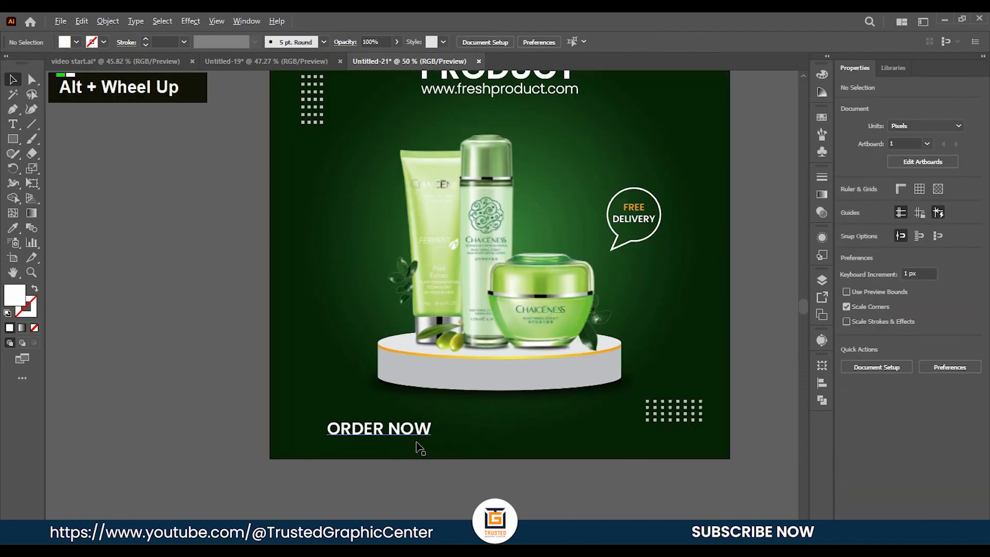
{"action": "left_click", "coordinate": [425, 435]}
{"action": "left_click_drag", "start_coordinate": [433, 444], "coordinate": [459, 456], "text": "alt+shift"}
{"action": "left_click", "coordinate": [459, 490]}
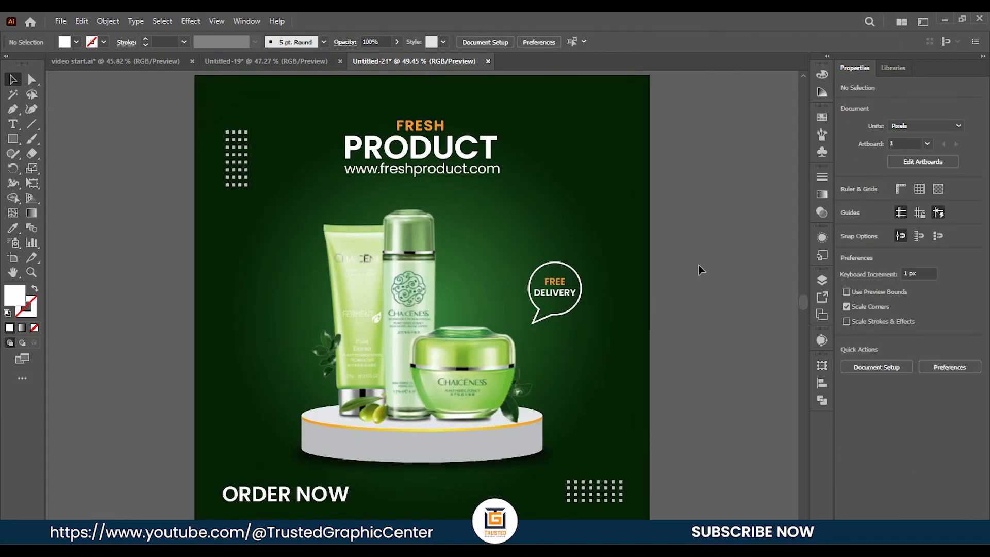